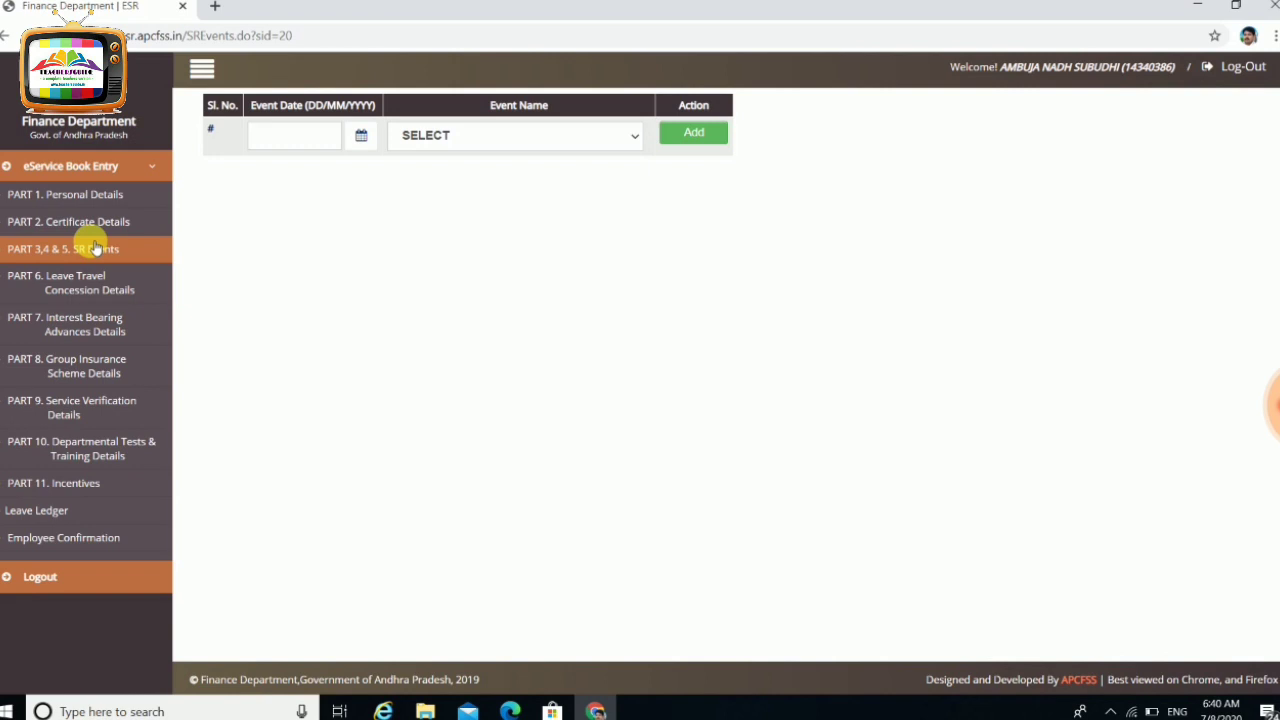
Add a new Change in Pay service event dated 01/02/2016
left_click(480, 138)
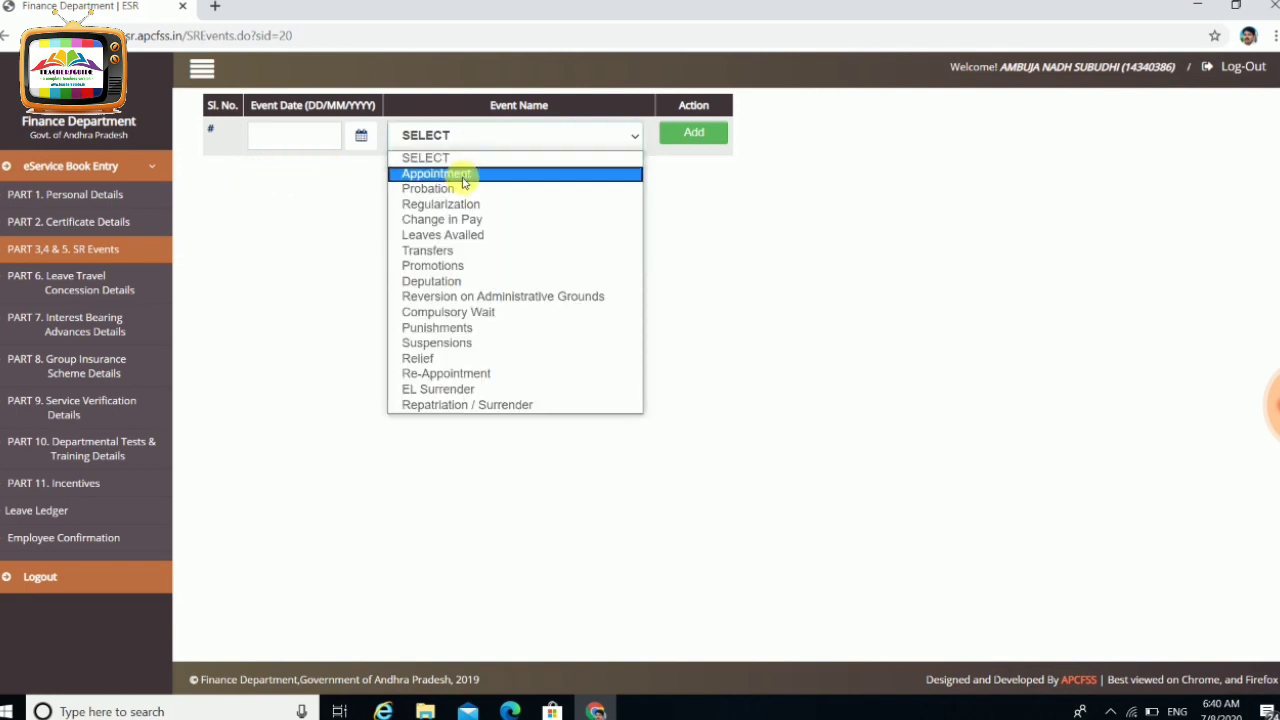
left_click(461, 220)
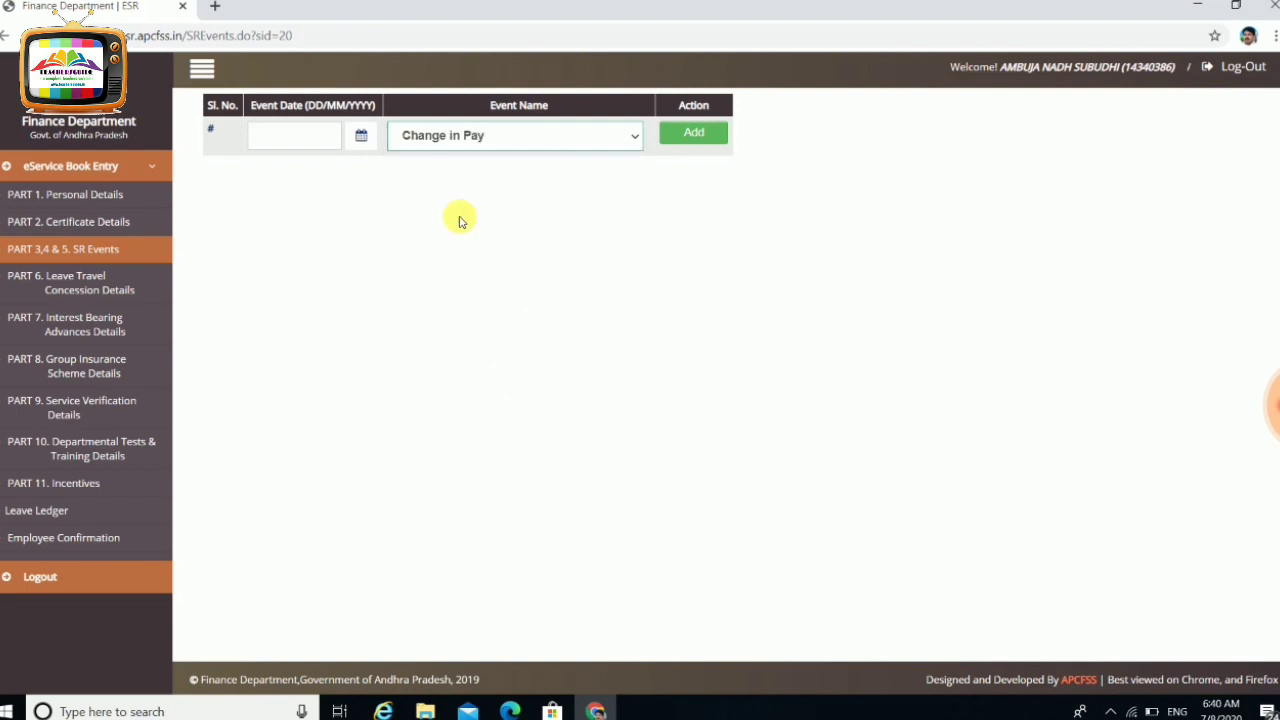
left_click(362, 137)
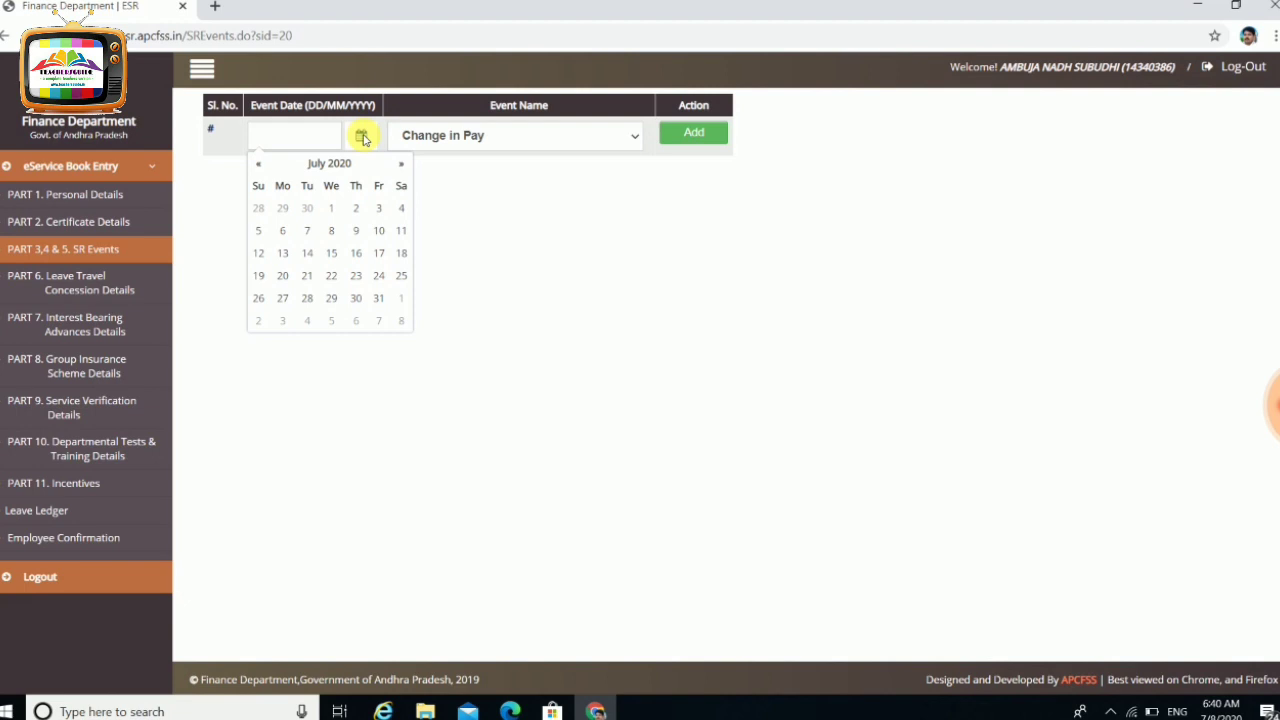
left_click(345, 165)
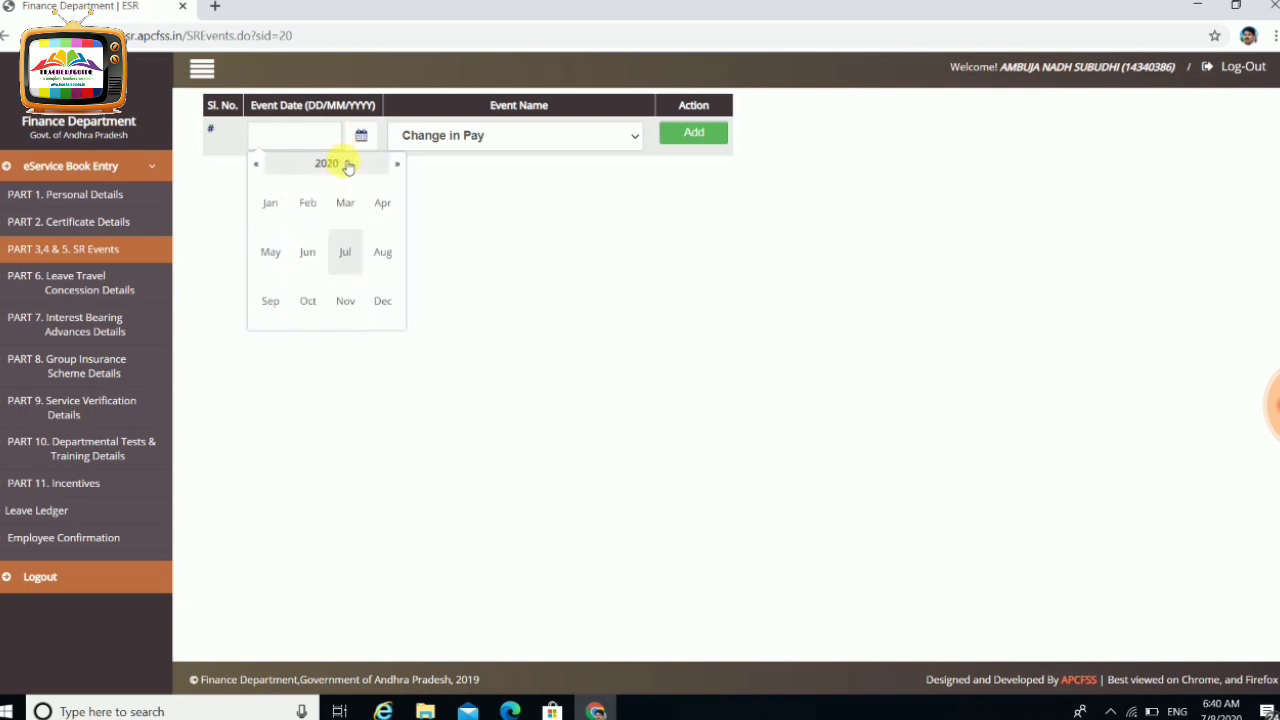
left_click(261, 171)
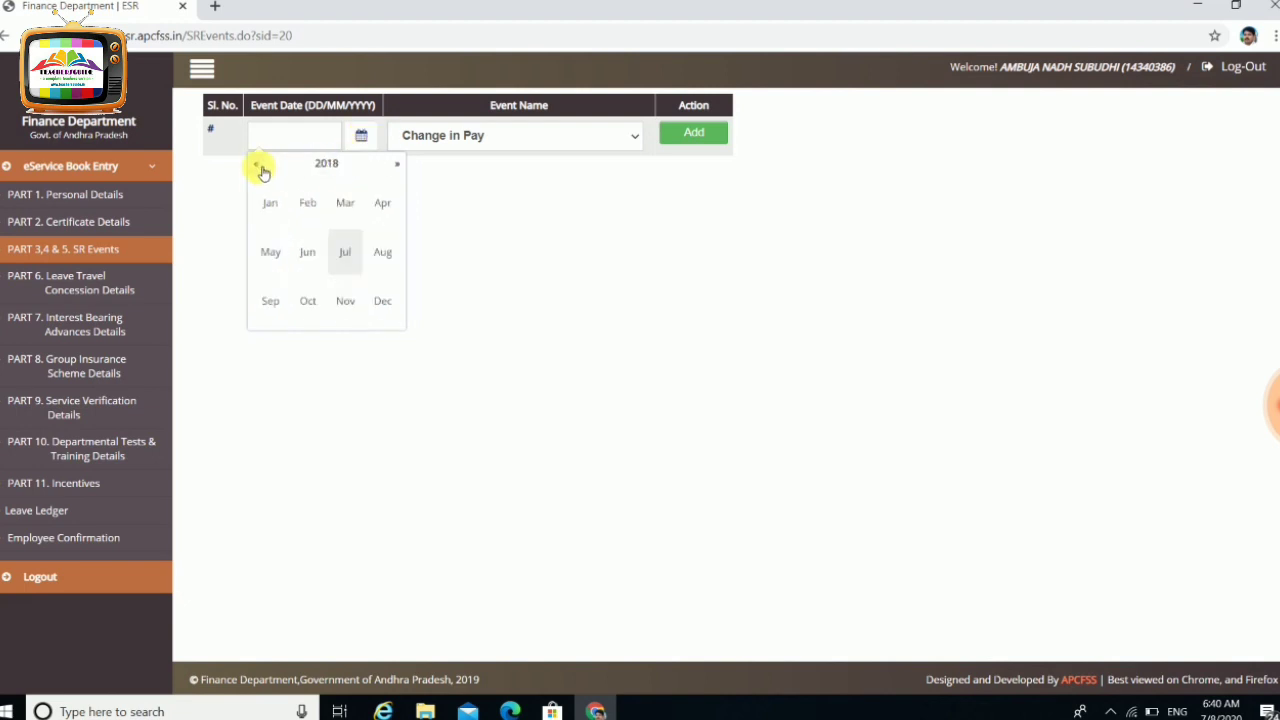
left_click(261, 171)
left_click(261, 171)
left_click(307, 202)
left_click(283, 209)
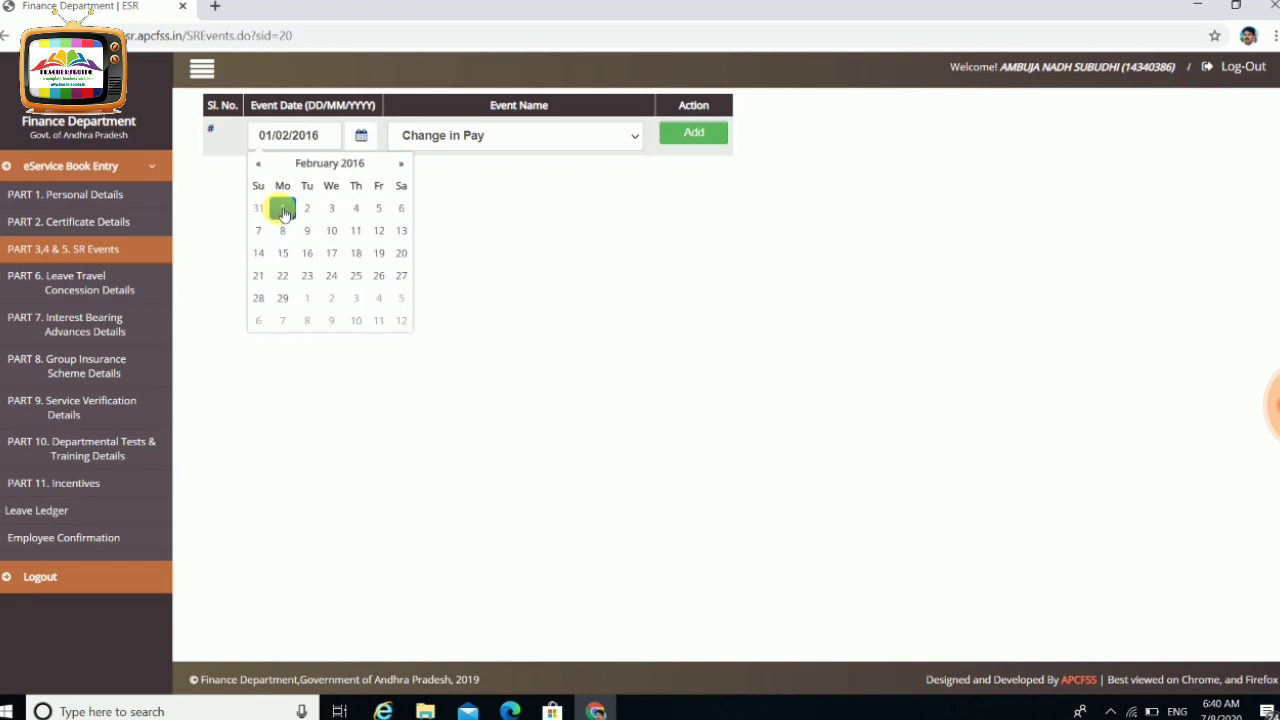
left_click(694, 131)
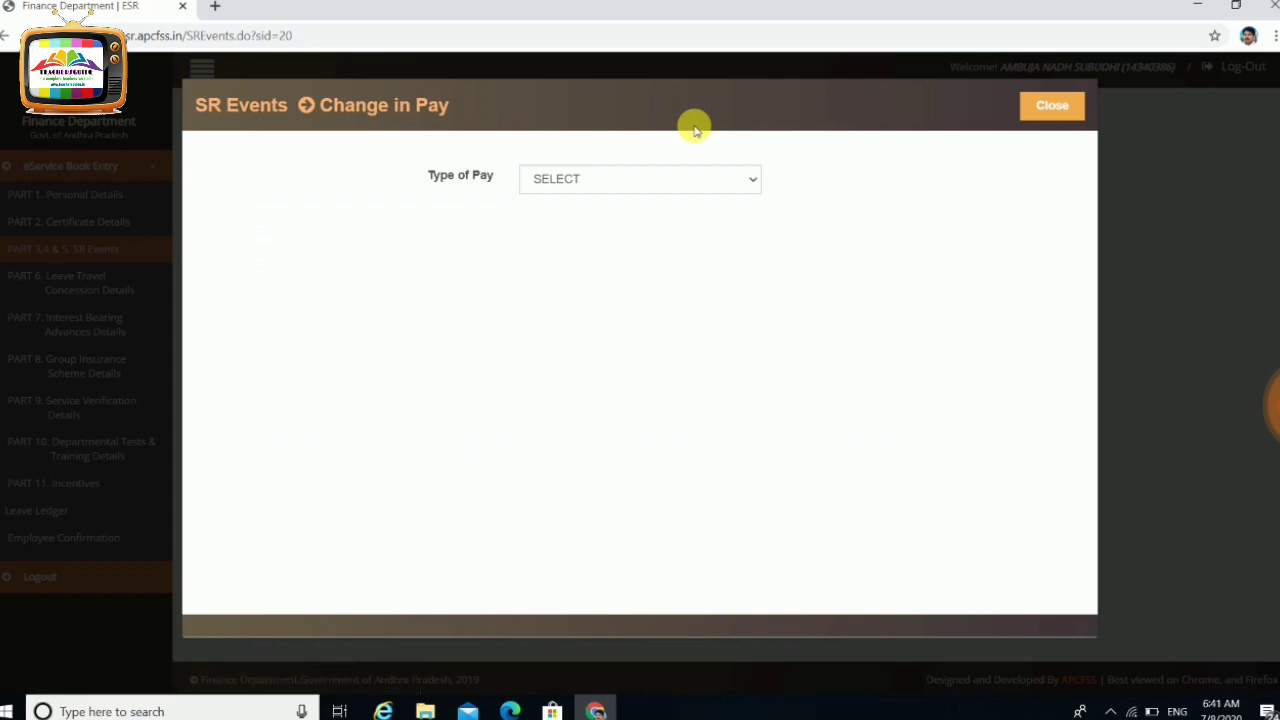
Choose Annual Increment as Type of Pay, with PRC Type State and PRC Year 2015
left_click(739, 181)
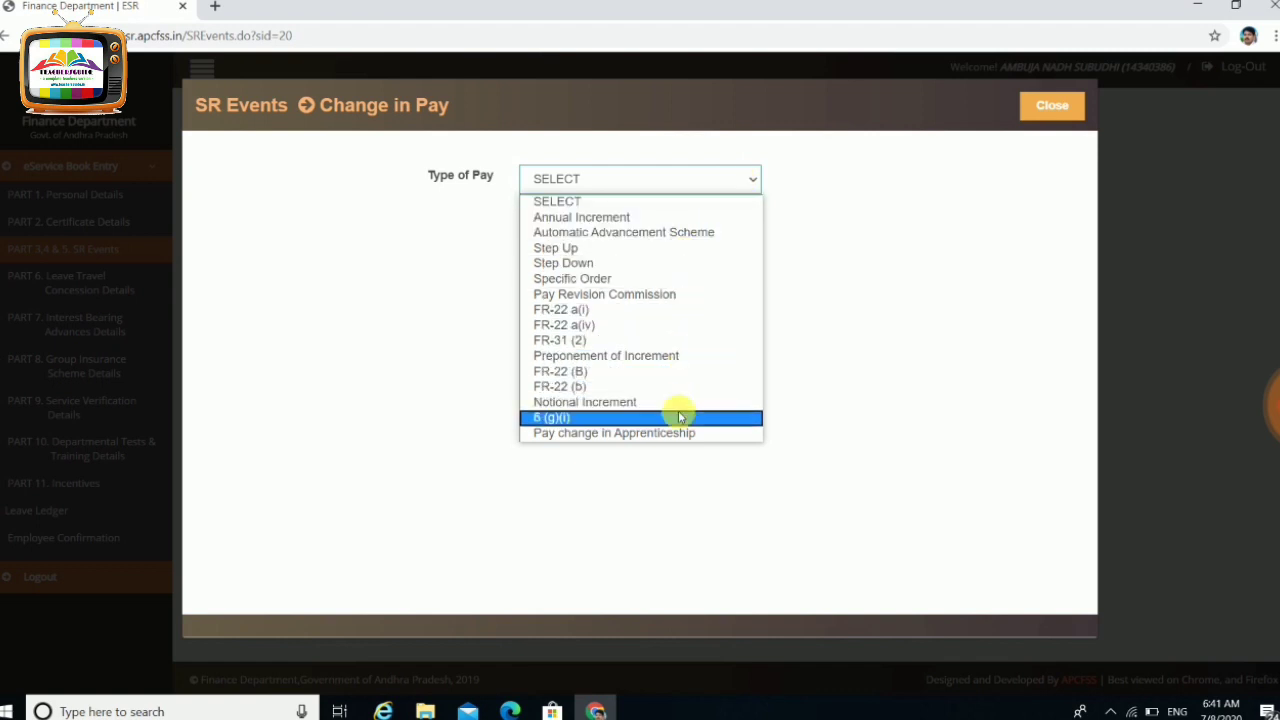
left_click(640, 218)
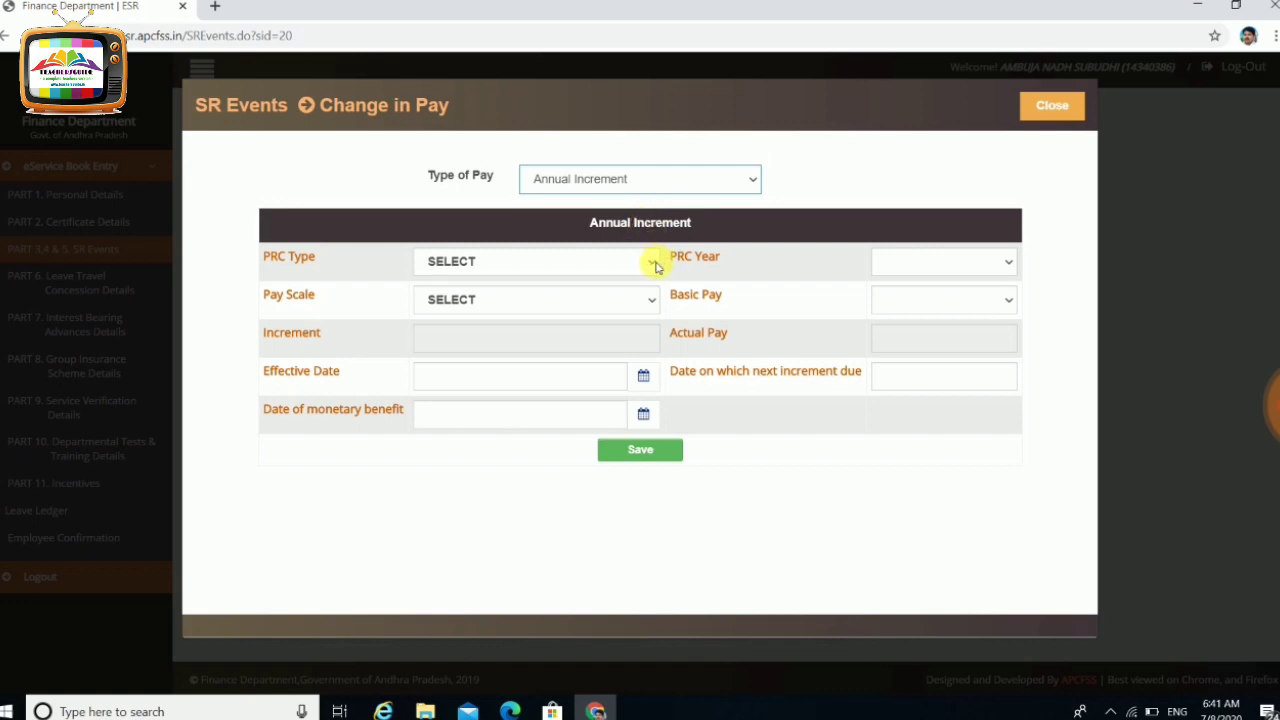
left_click(652, 263)
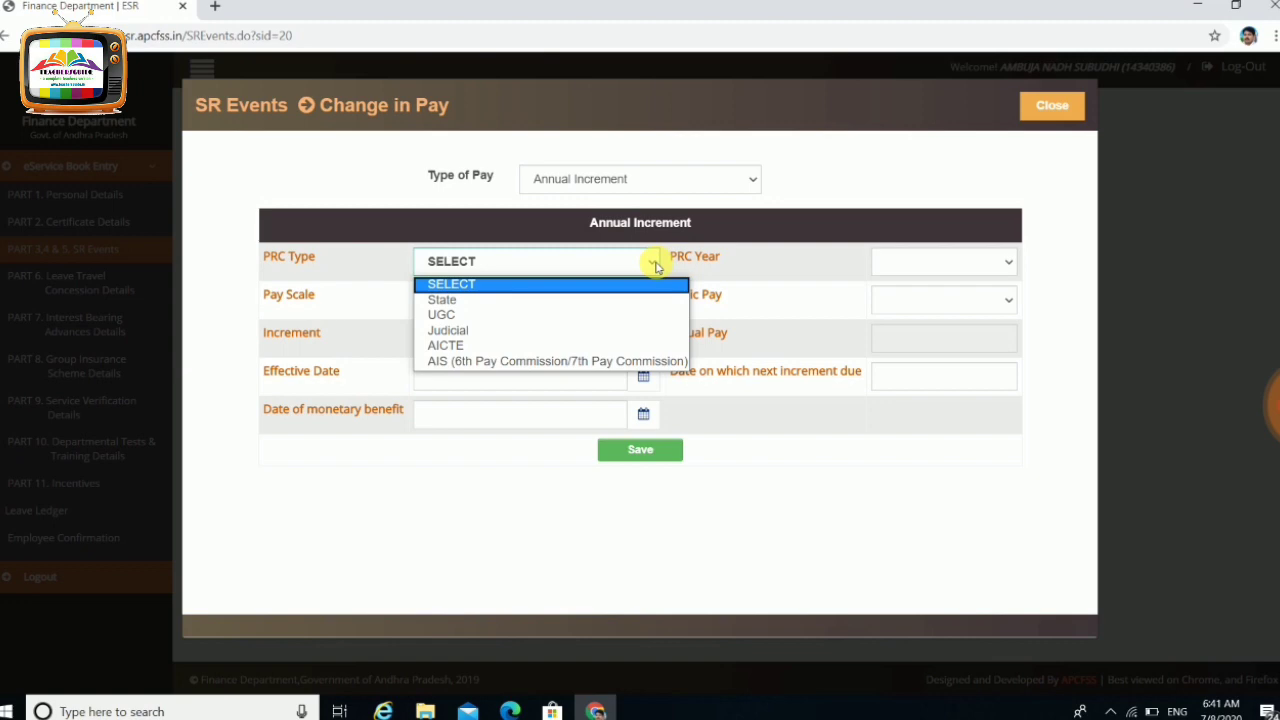
left_click(497, 303)
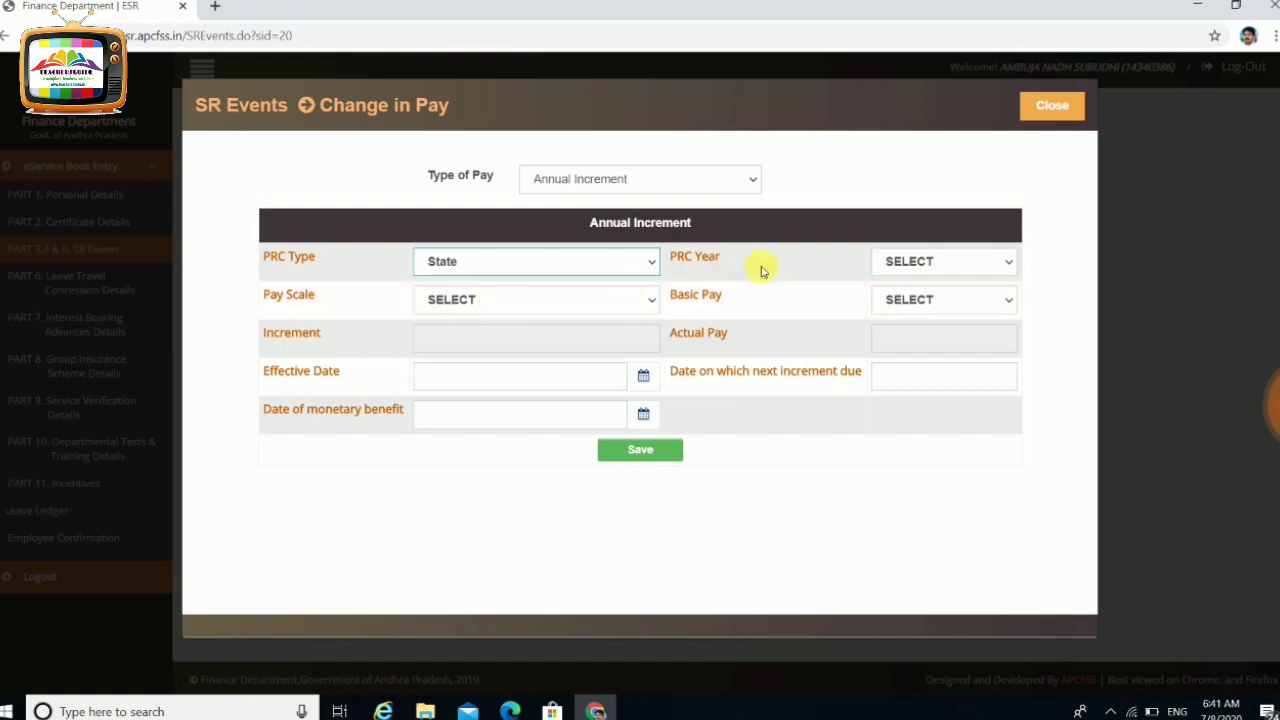
left_click(892, 263)
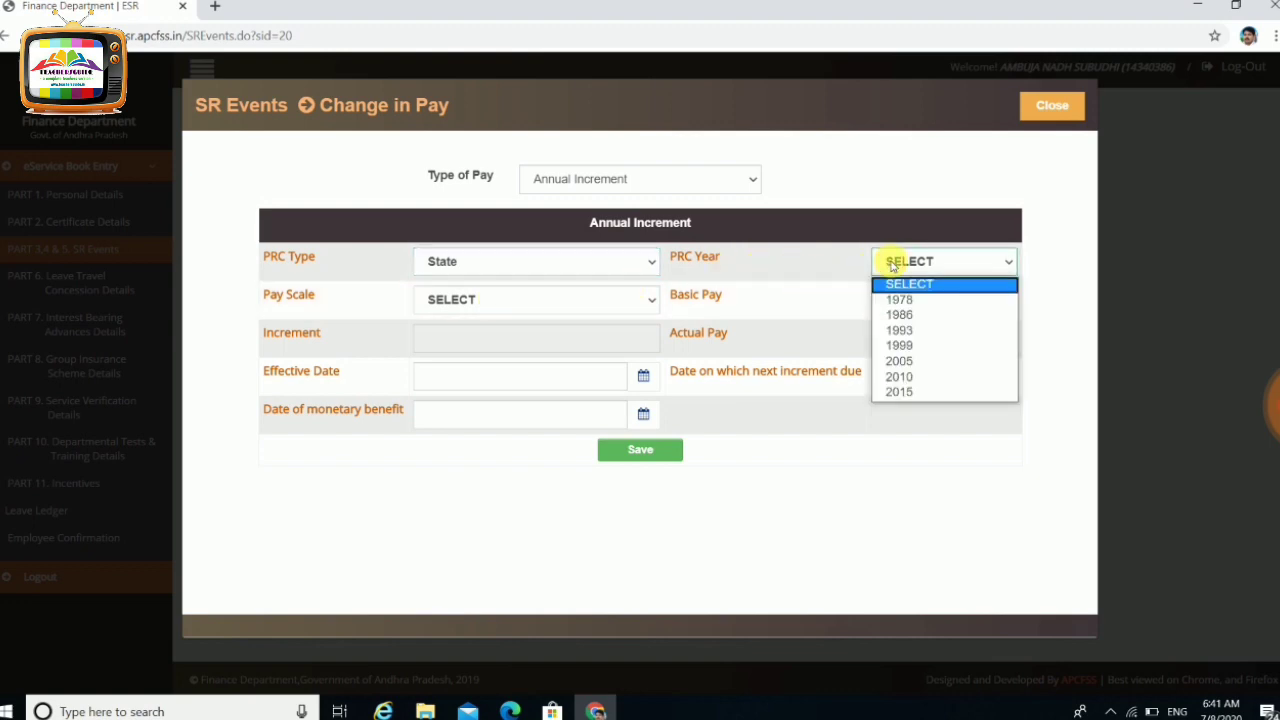
left_click(931, 393)
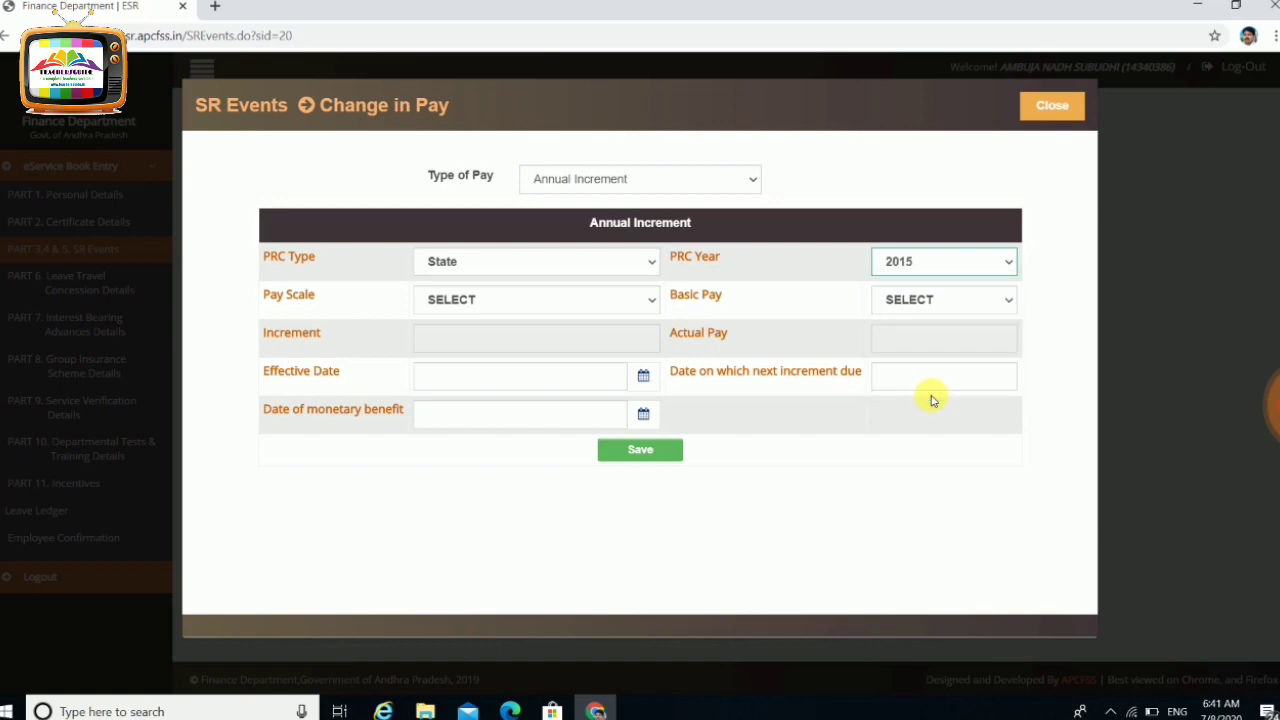
left_click(641, 302)
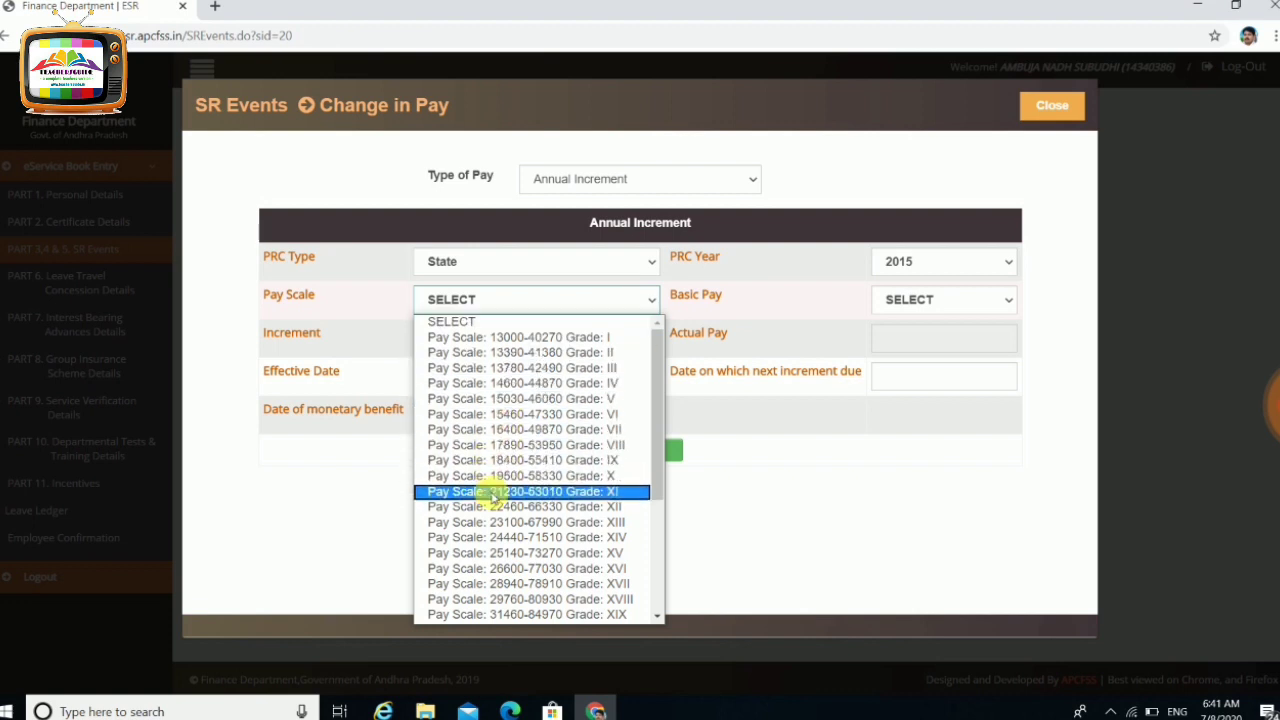
left_click(493, 492)
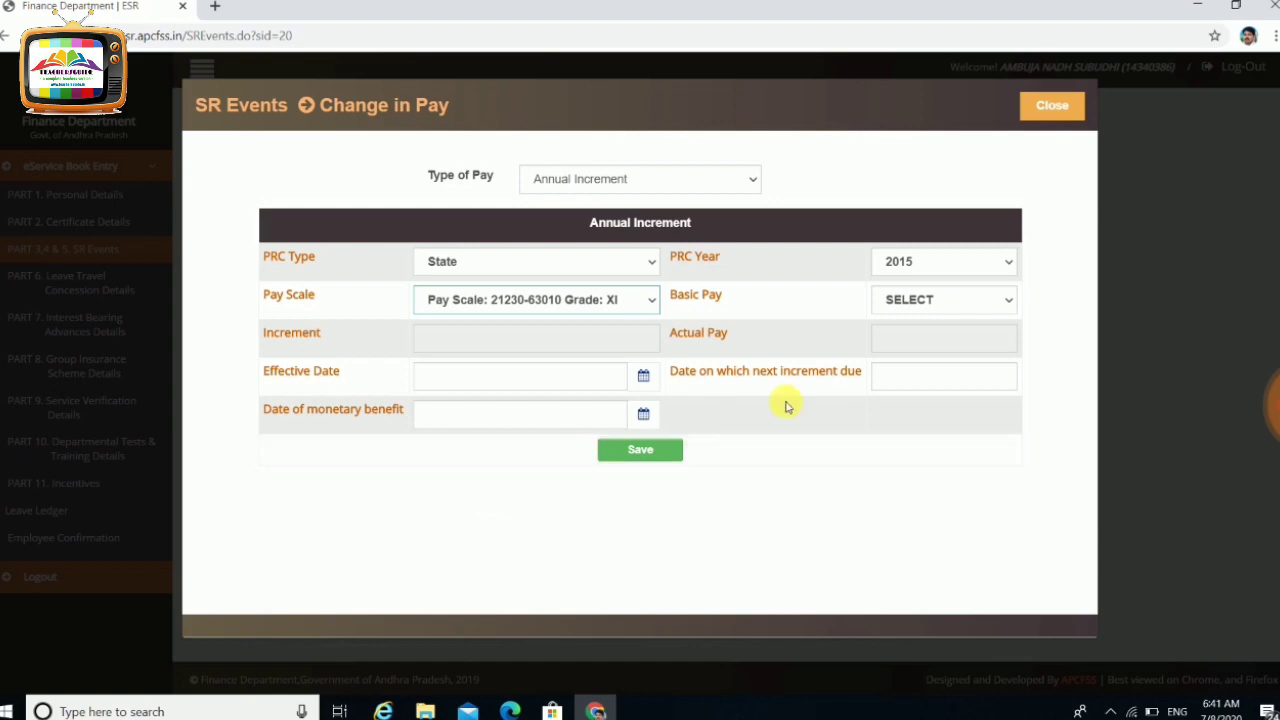
left_click(903, 304)
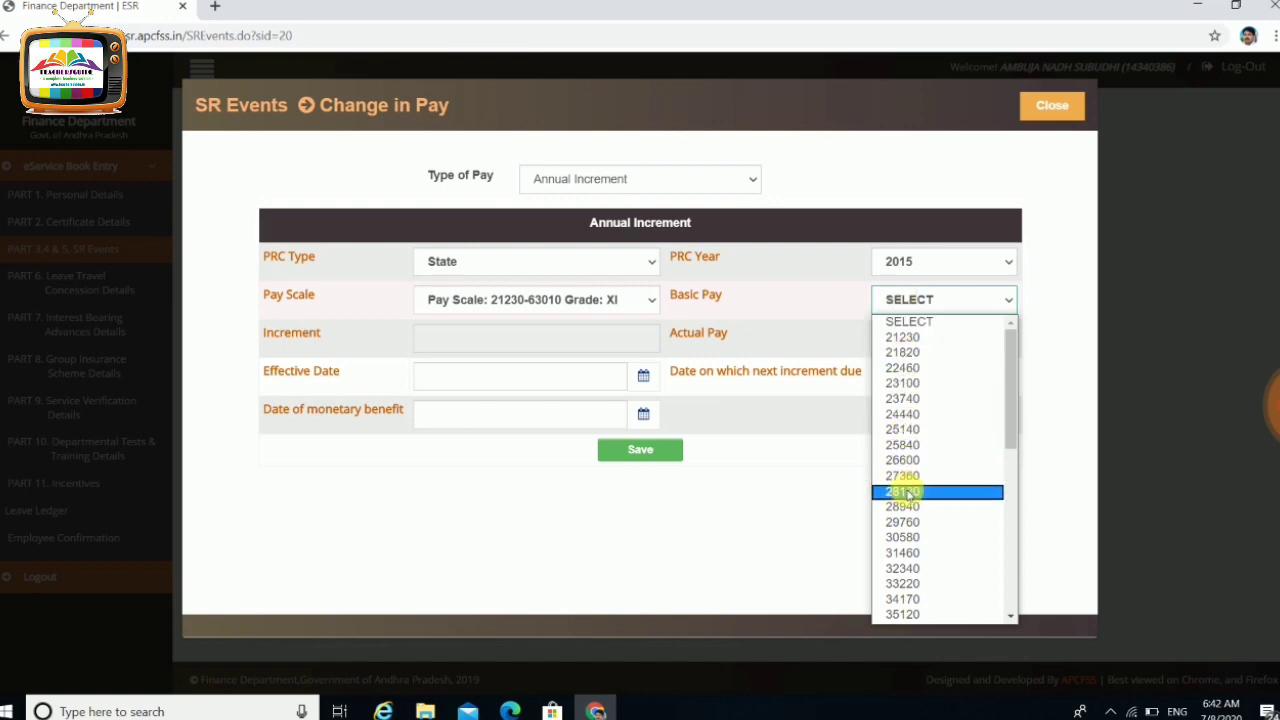
left_click(918, 508)
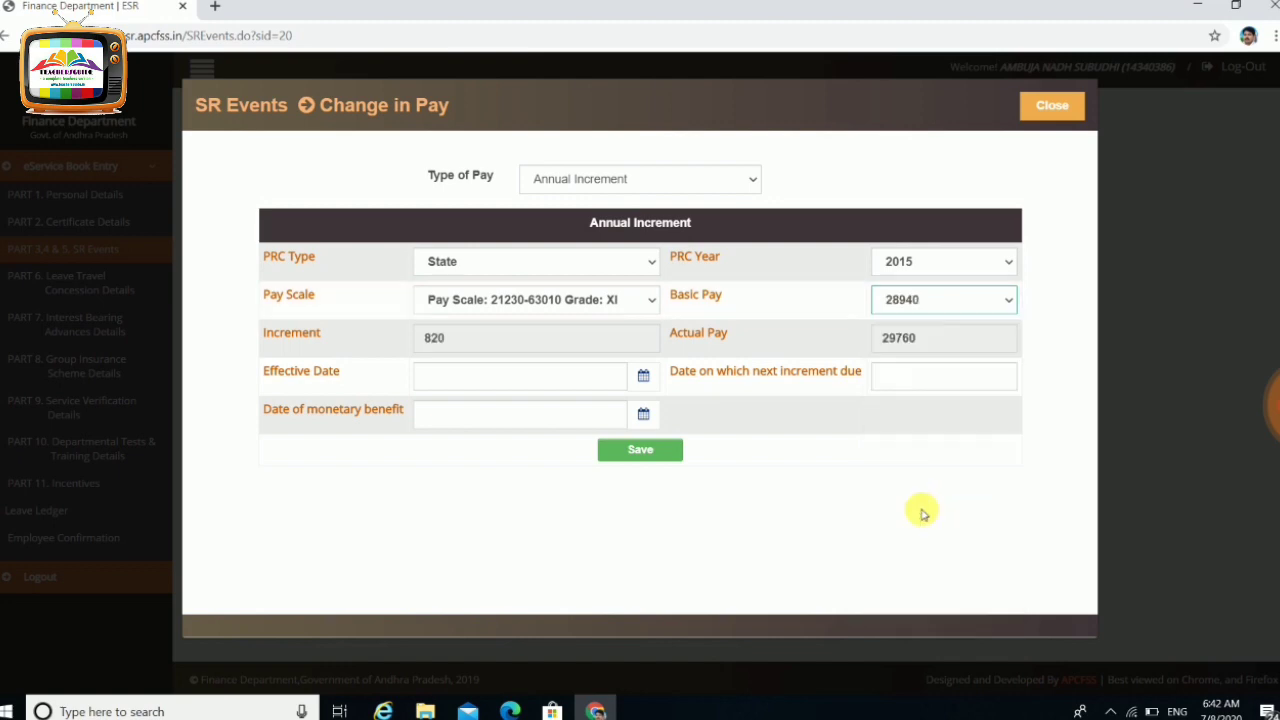
Set the Effective Date to 01/02/2016
left_click(645, 378)
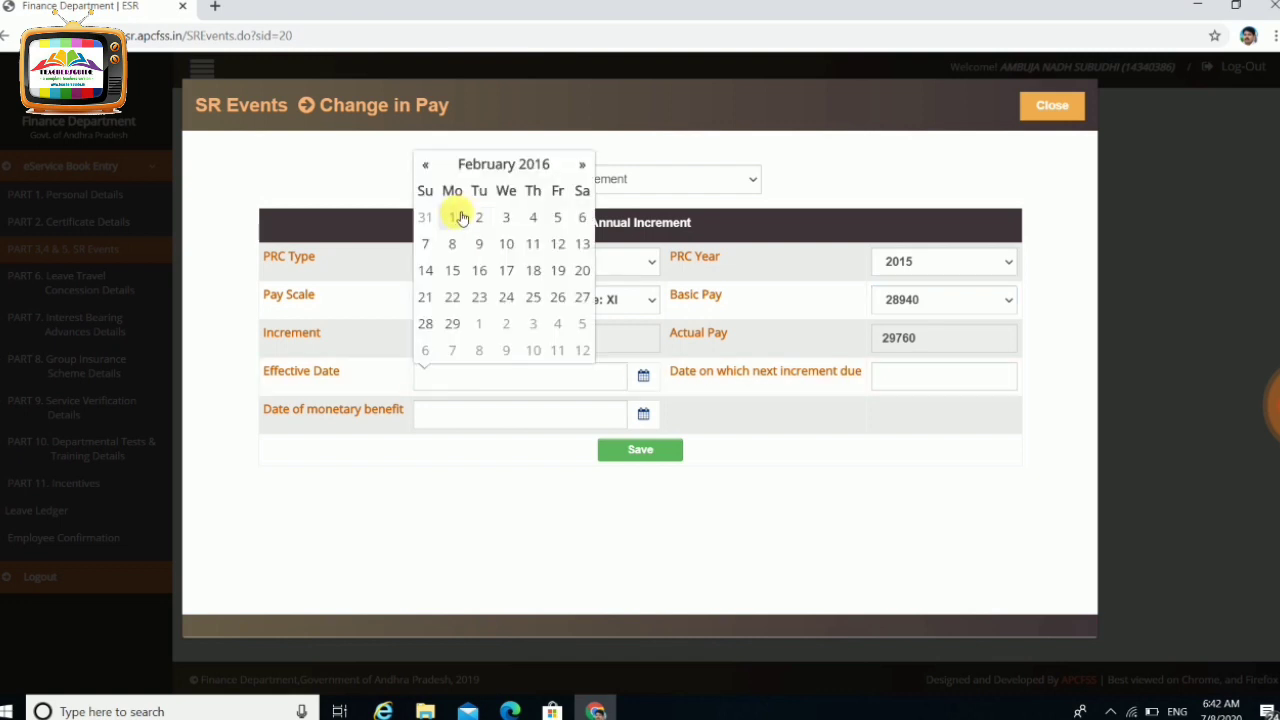
left_click(455, 217)
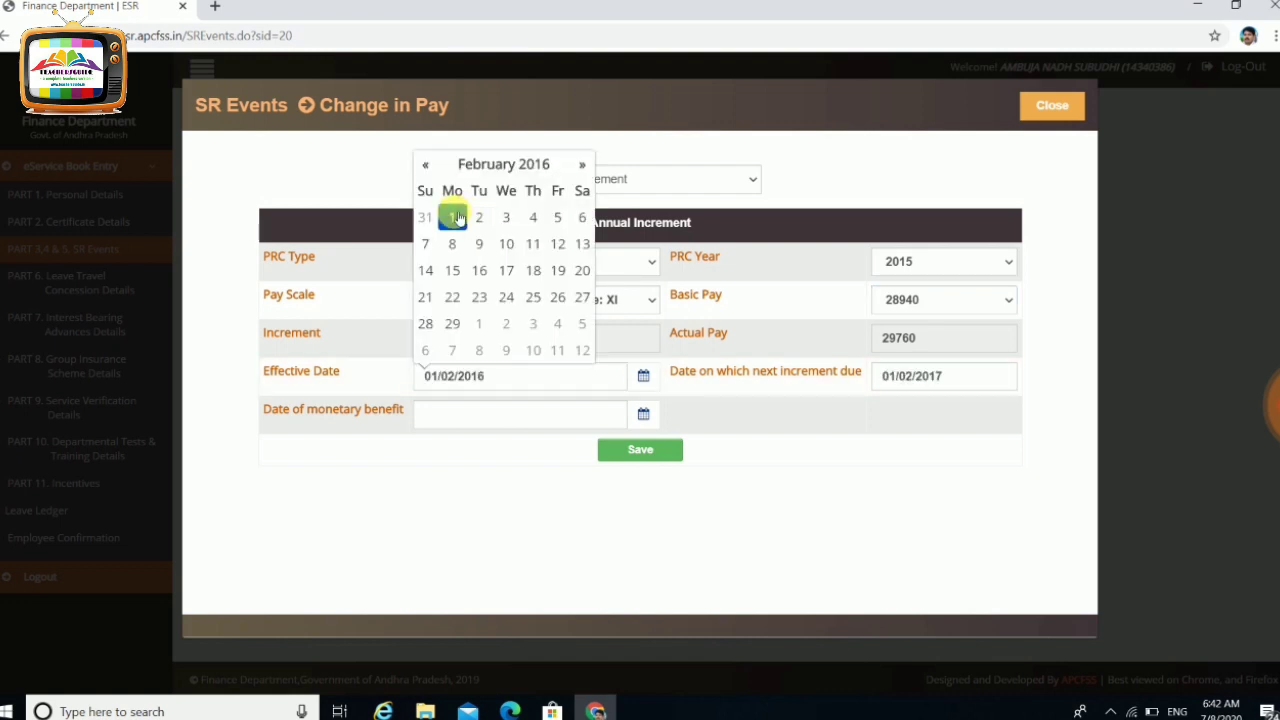
left_click(751, 410)
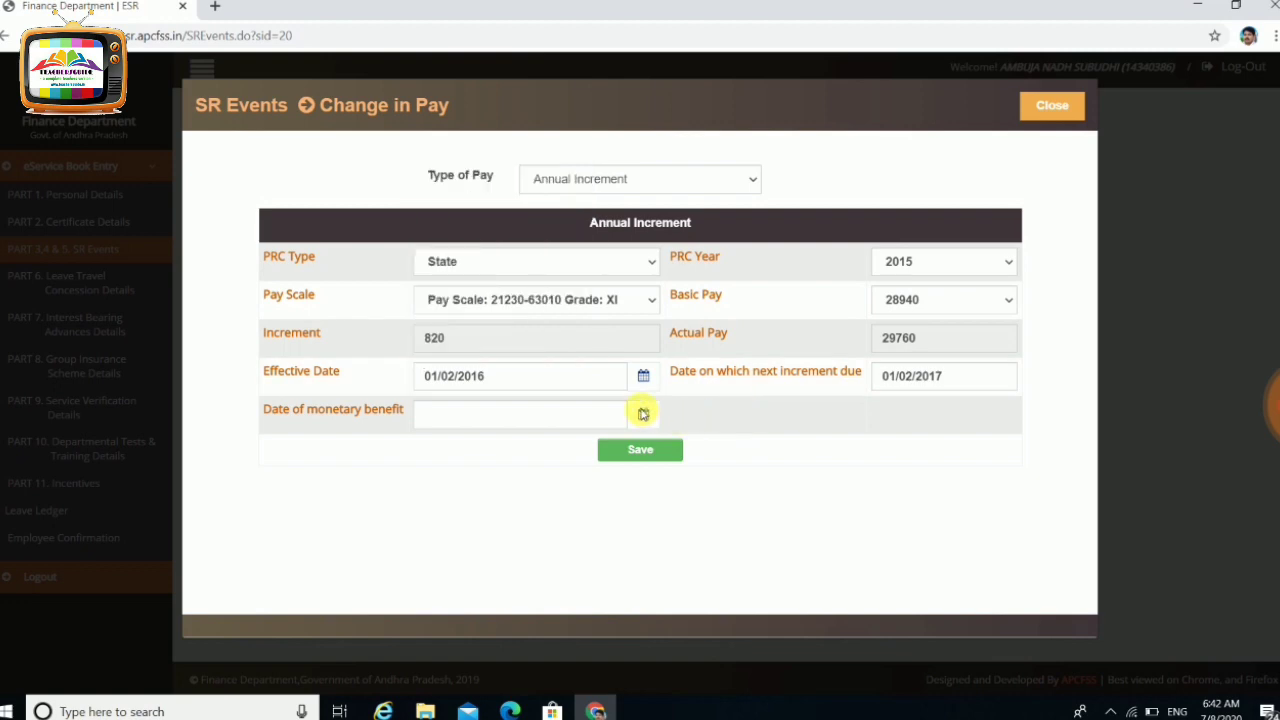
Set the Date of monetary benefit to 01/02/2016 and save the increment details
left_click(643, 413)
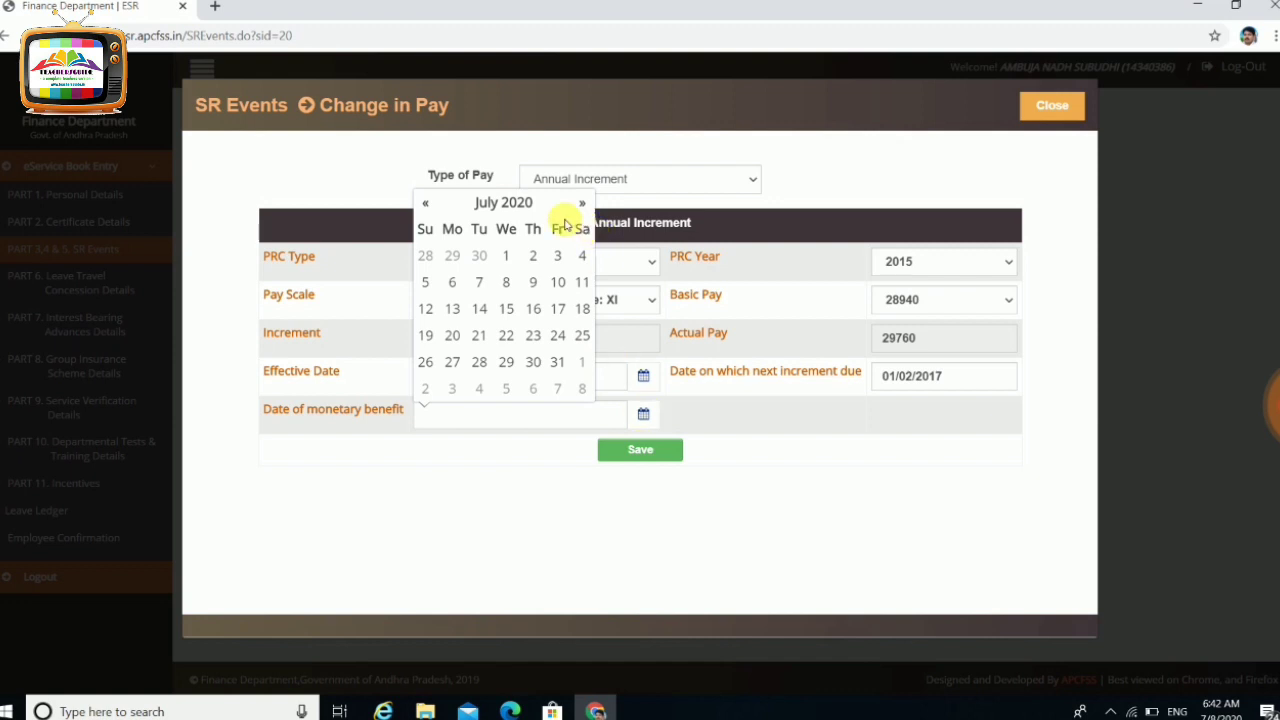
left_click(525, 203)
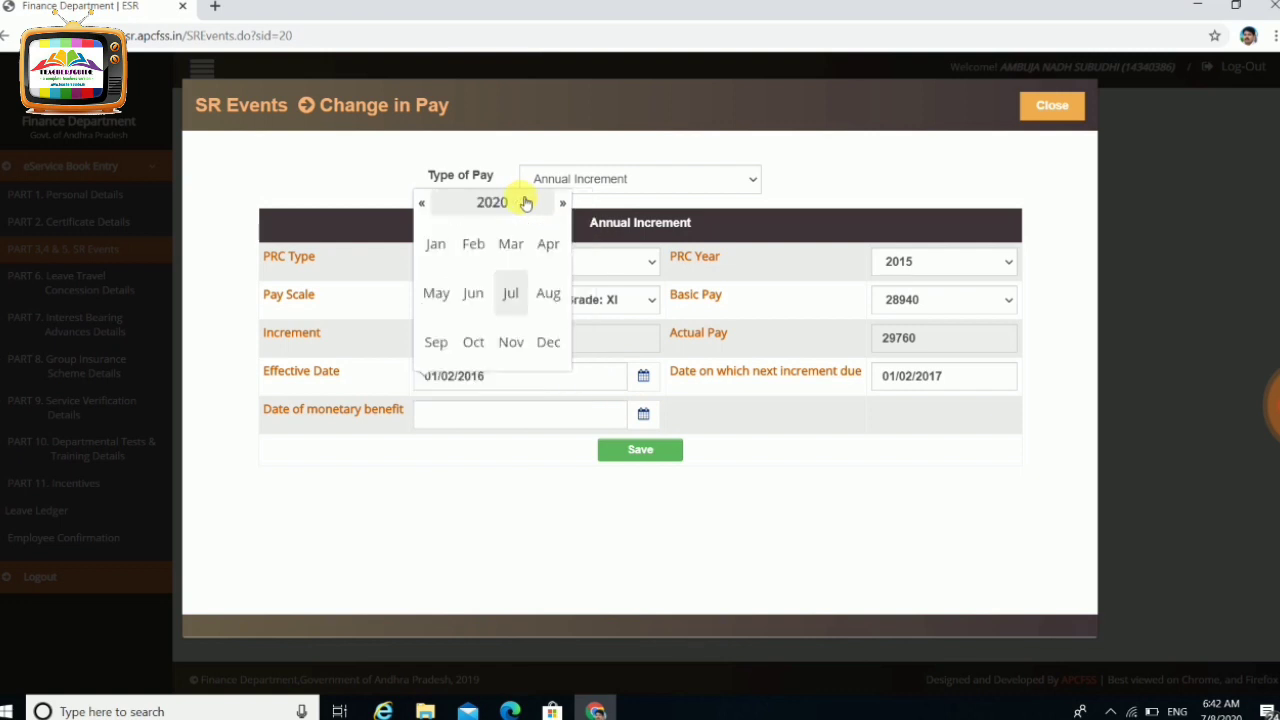
left_click(430, 204)
left_click(491, 203)
left_click(548, 290)
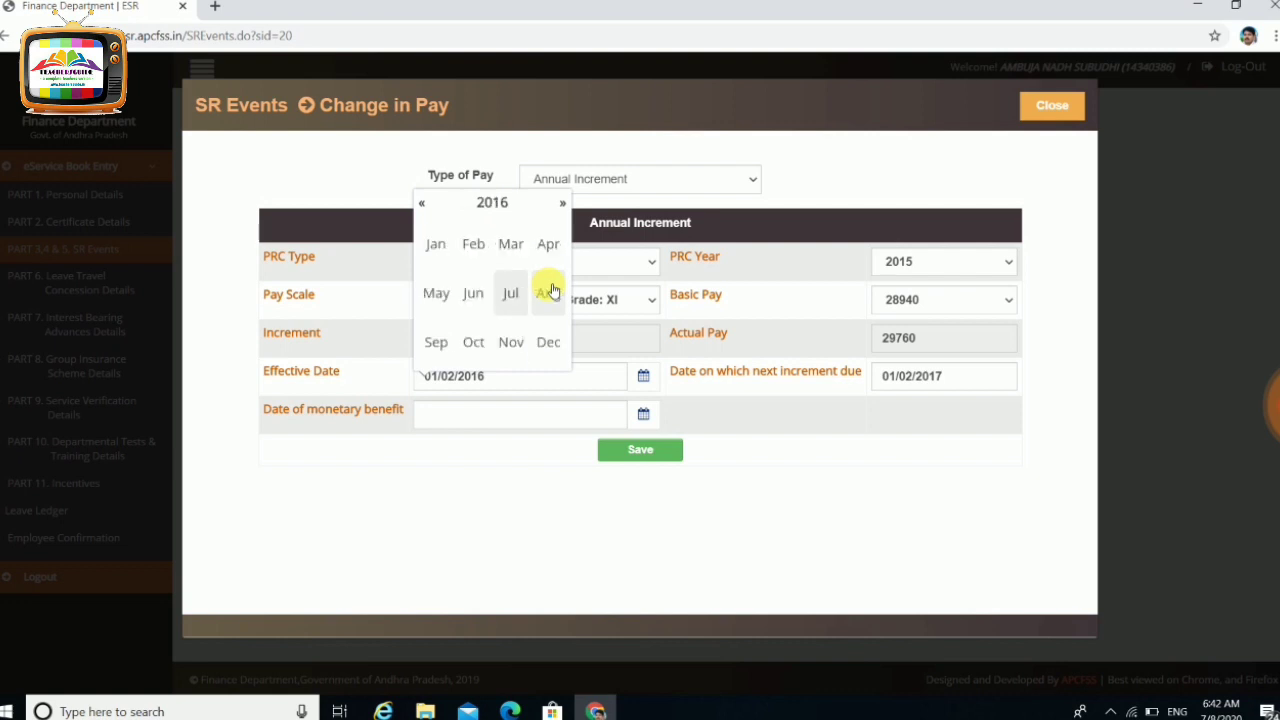
left_click(479, 254)
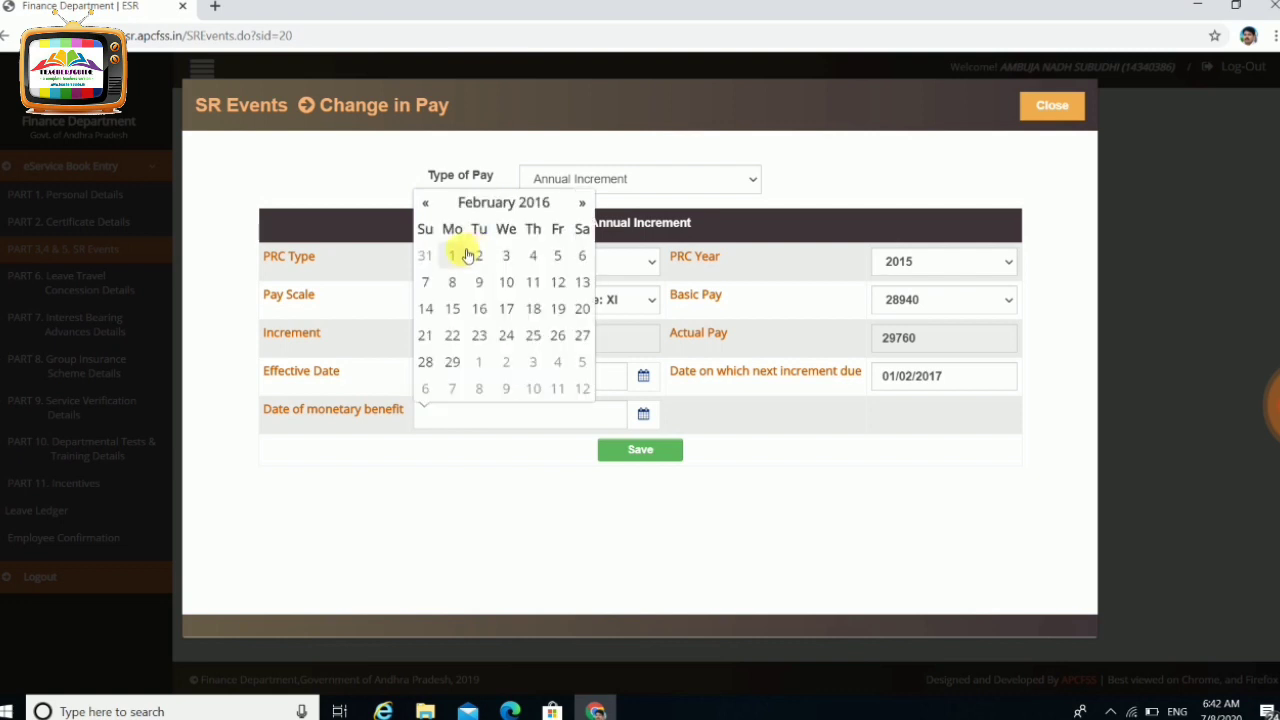
left_click(465, 256)
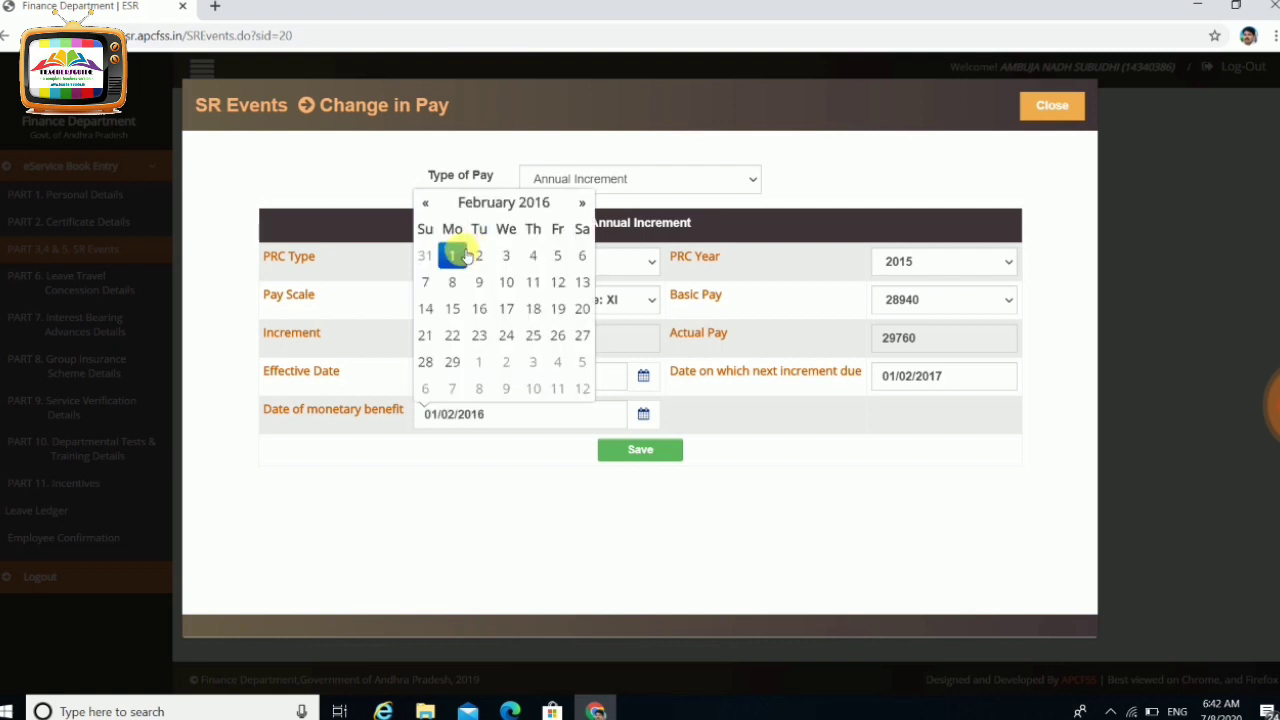
left_click(456, 522)
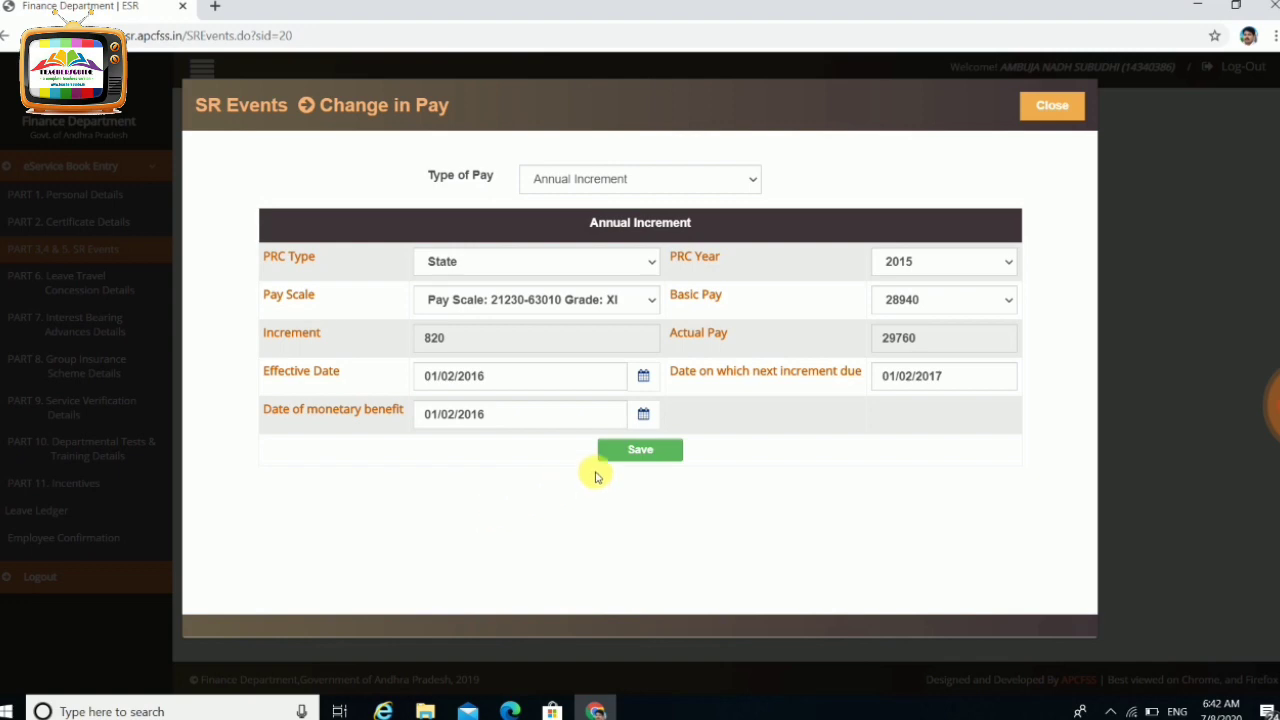
left_click(640, 455)
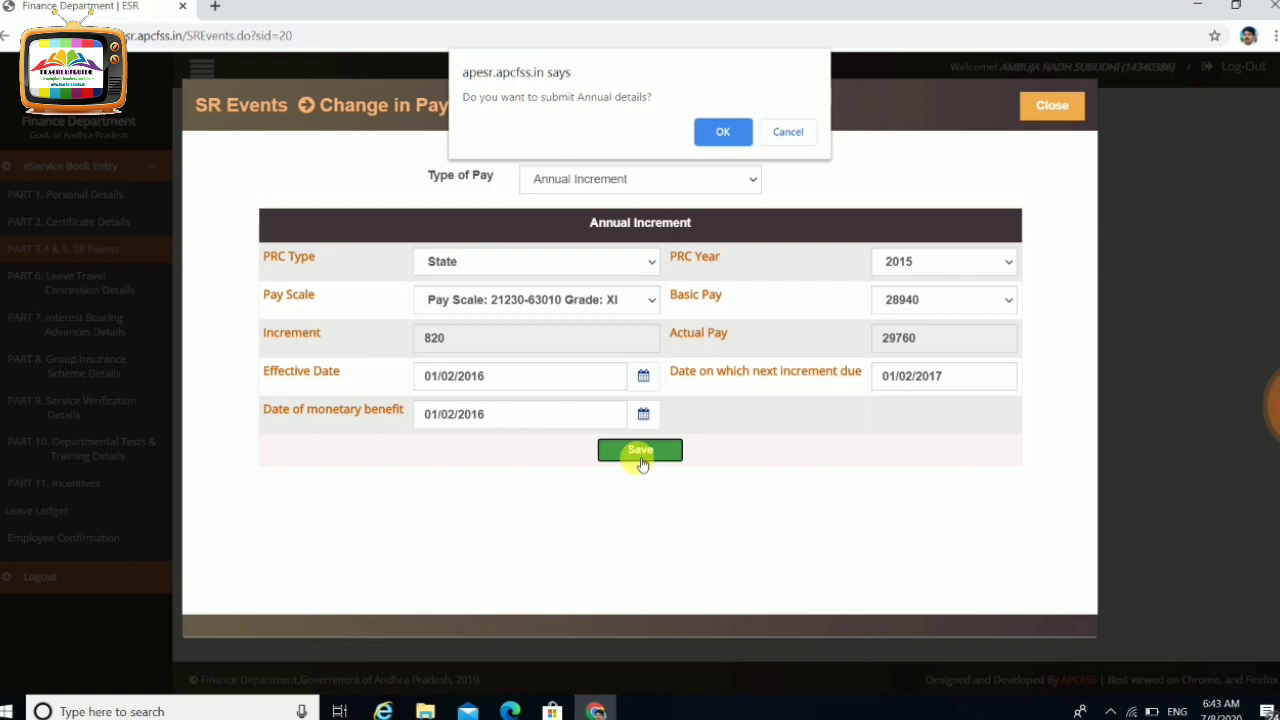
Confirm submitting the annual increment details and close the Change in Pay form
left_click(723, 132)
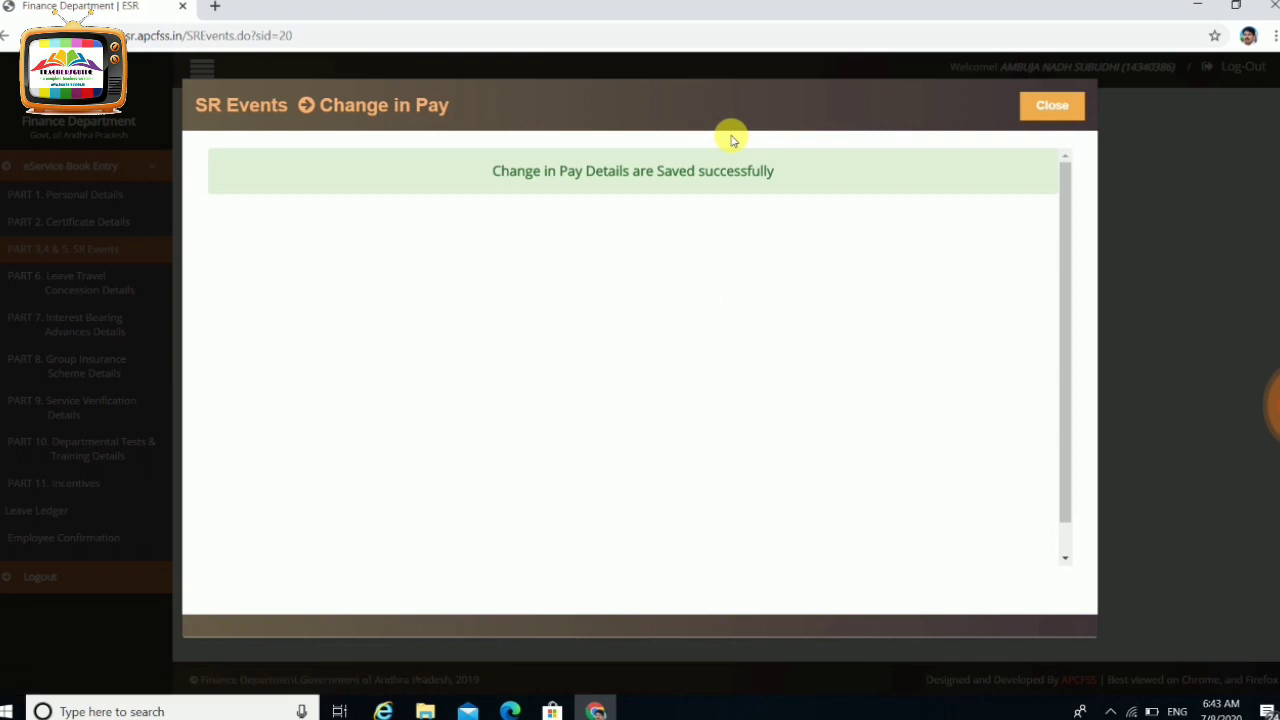
left_click(1050, 105)
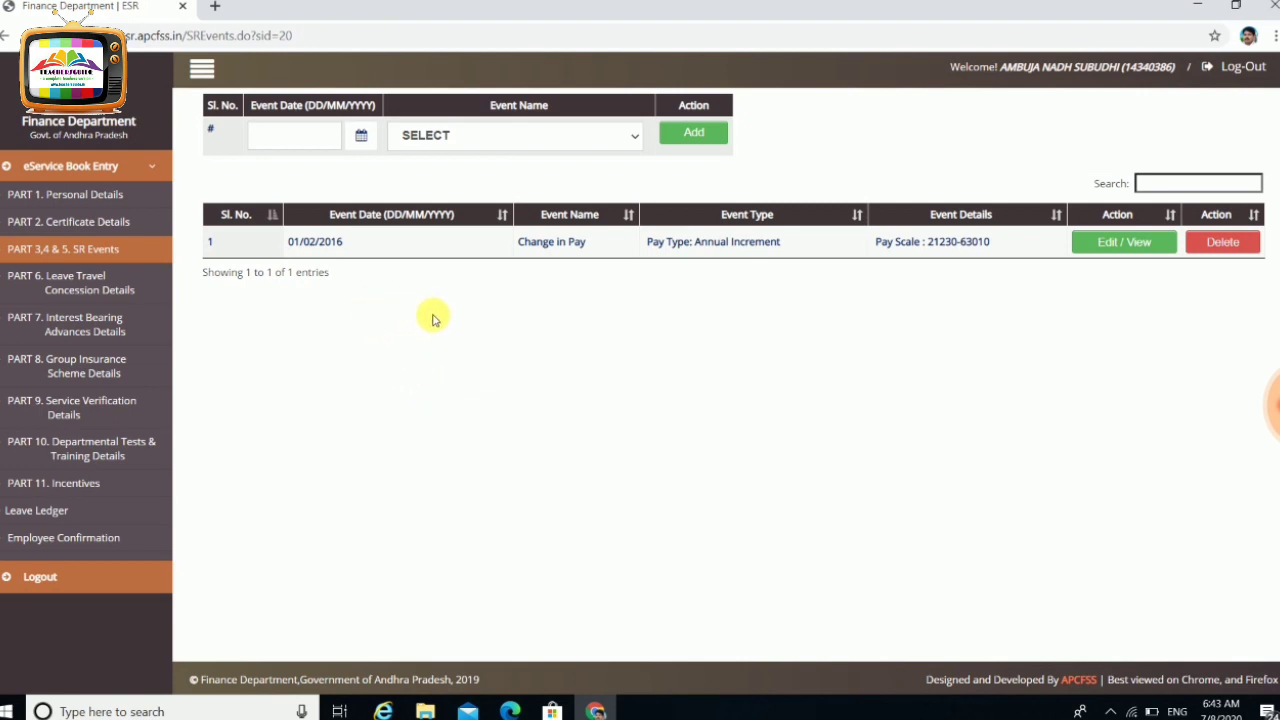
Add a Leaves Availed event dated today
left_click(477, 135)
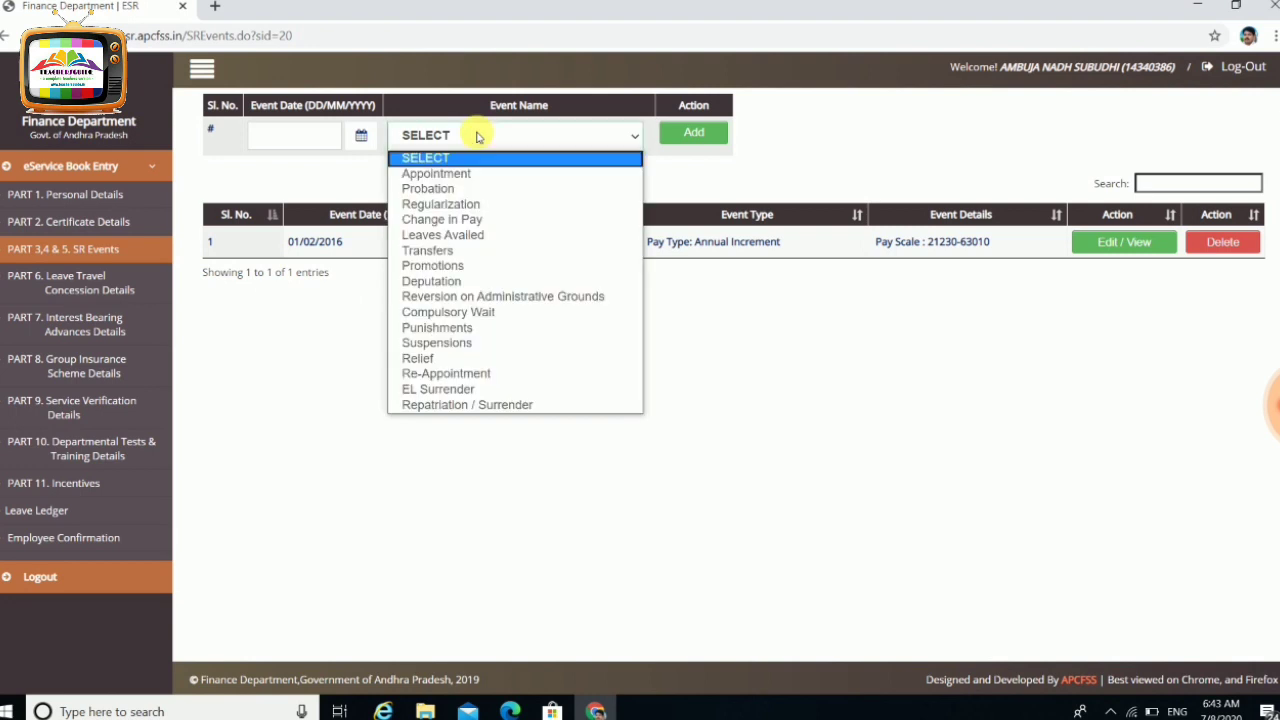
left_click(489, 237)
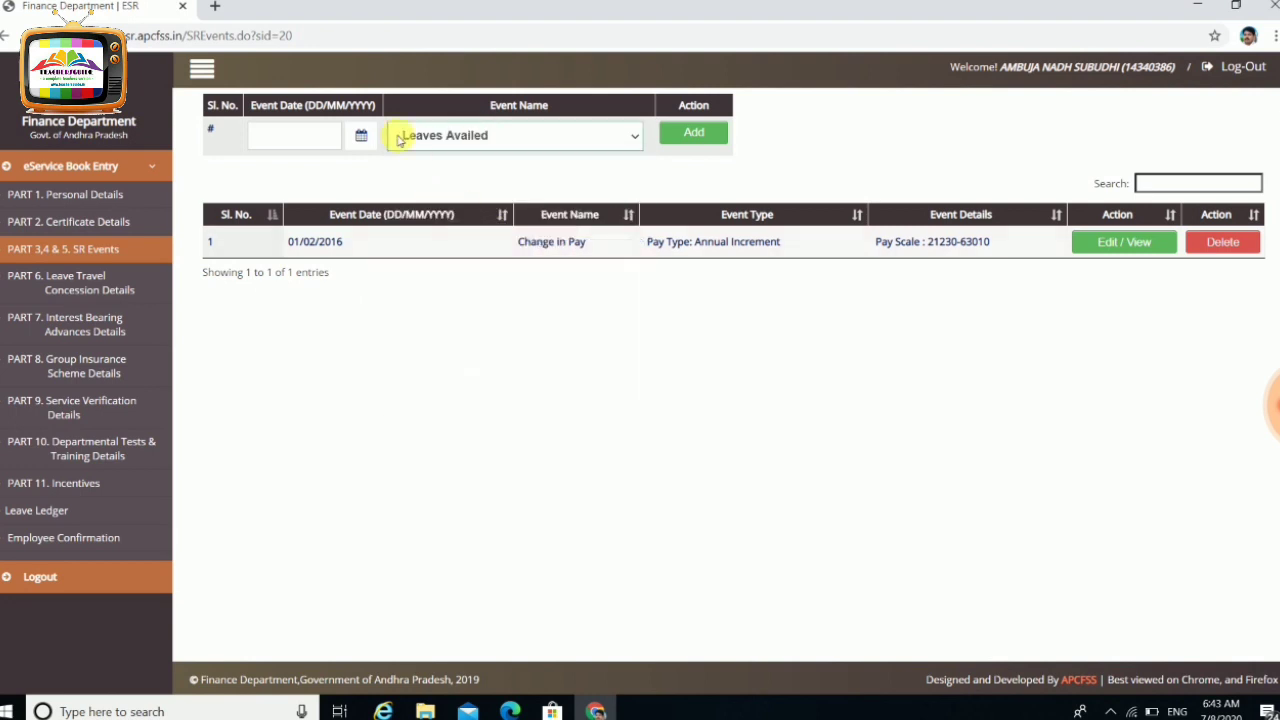
left_click(360, 135)
left_click(686, 136)
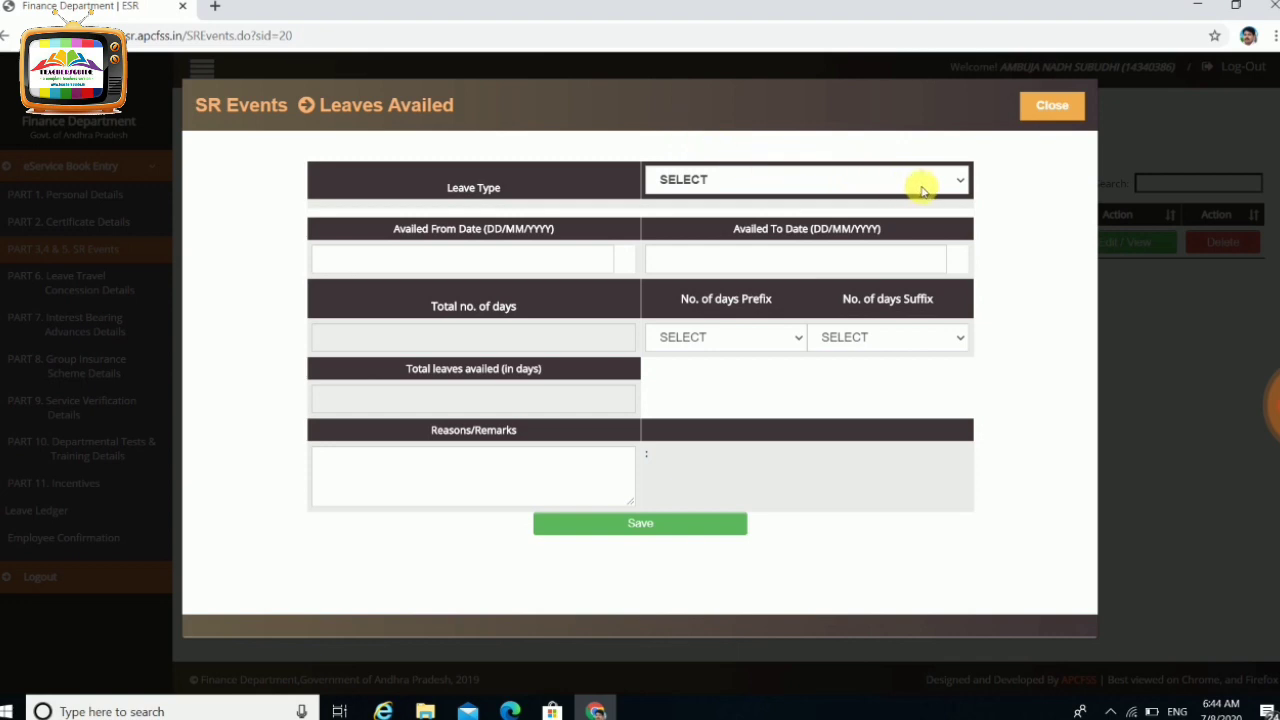
Set Leave Type to Special Casual Leave and Availed From Date to 01/01/2020
left_click(922, 187)
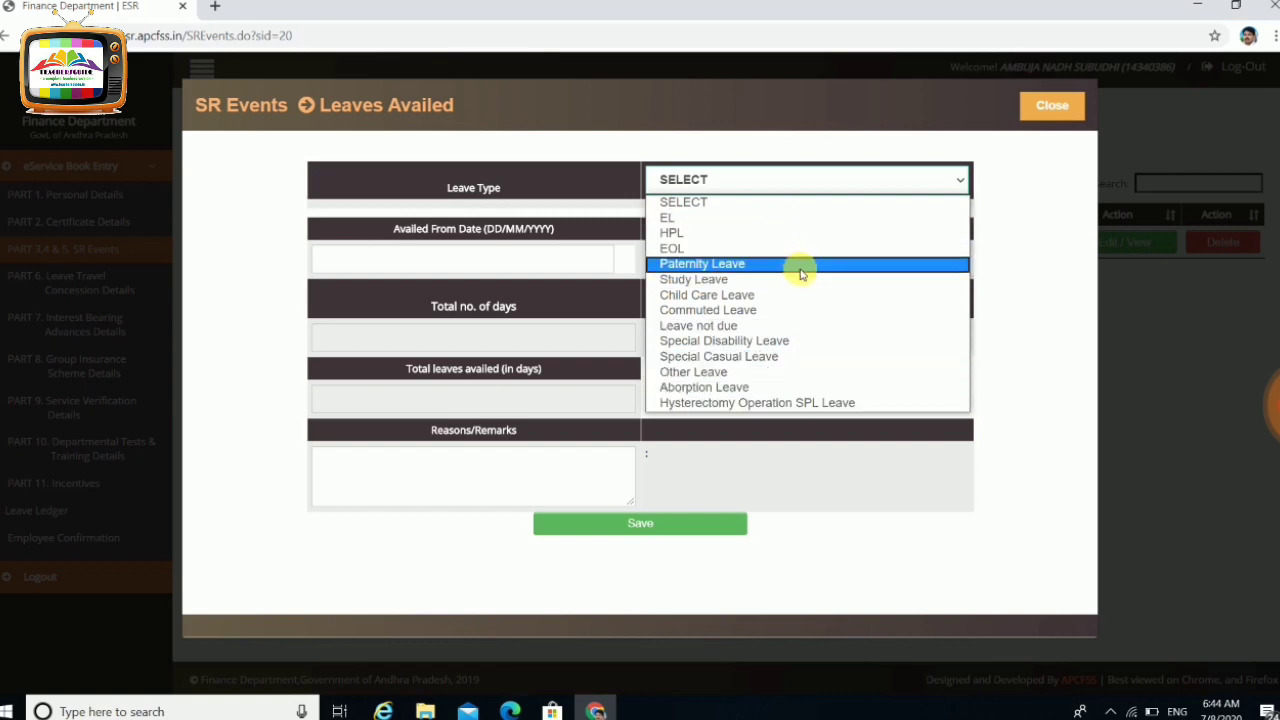
left_click(824, 357)
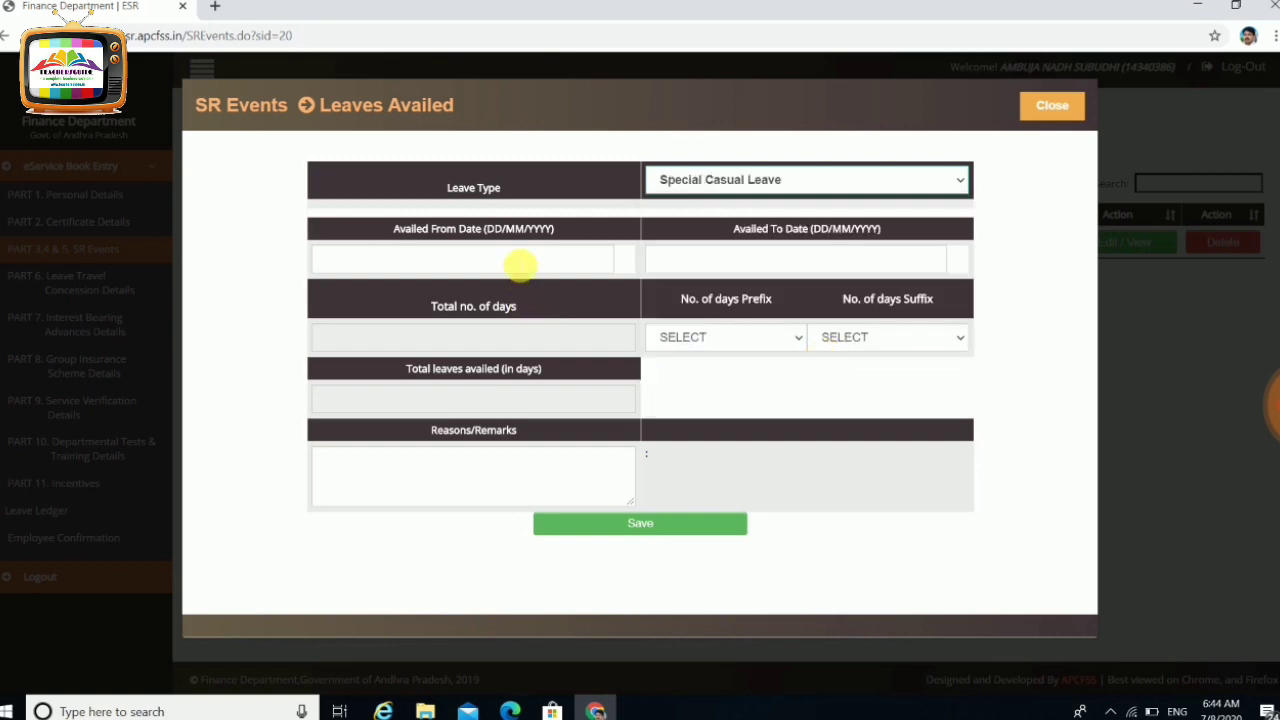
left_click(520, 262)
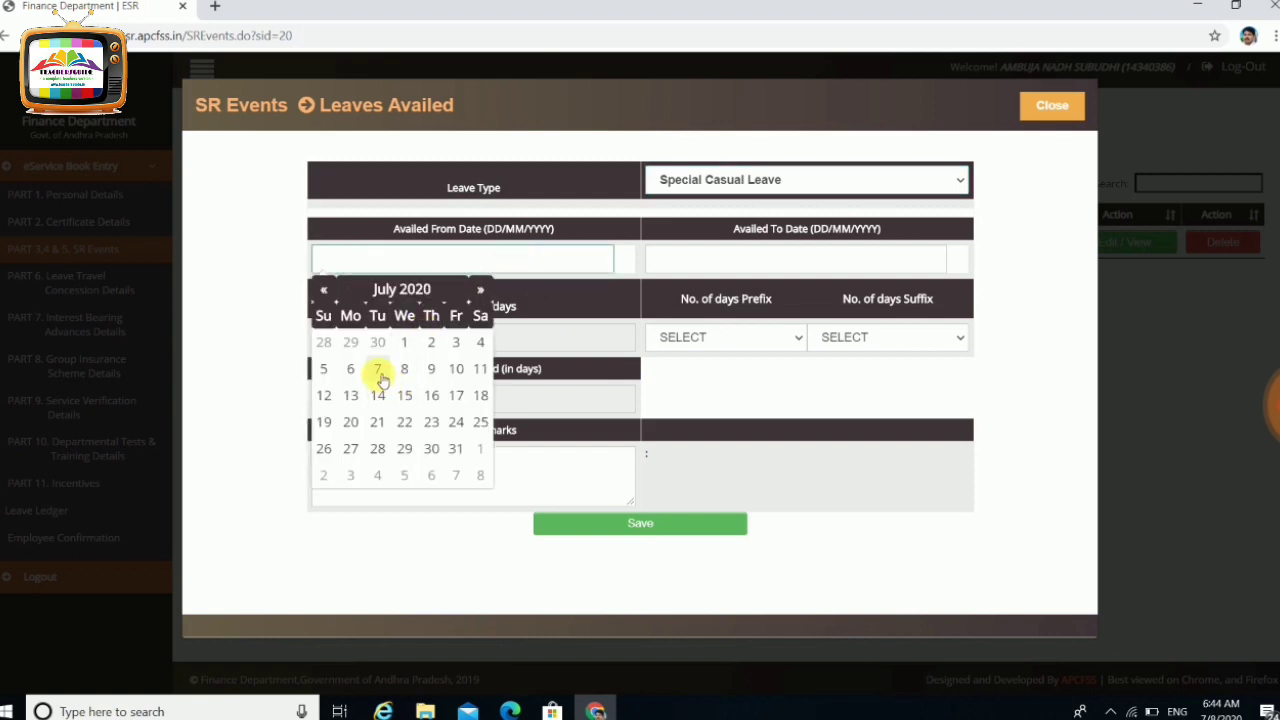
left_click(420, 290)
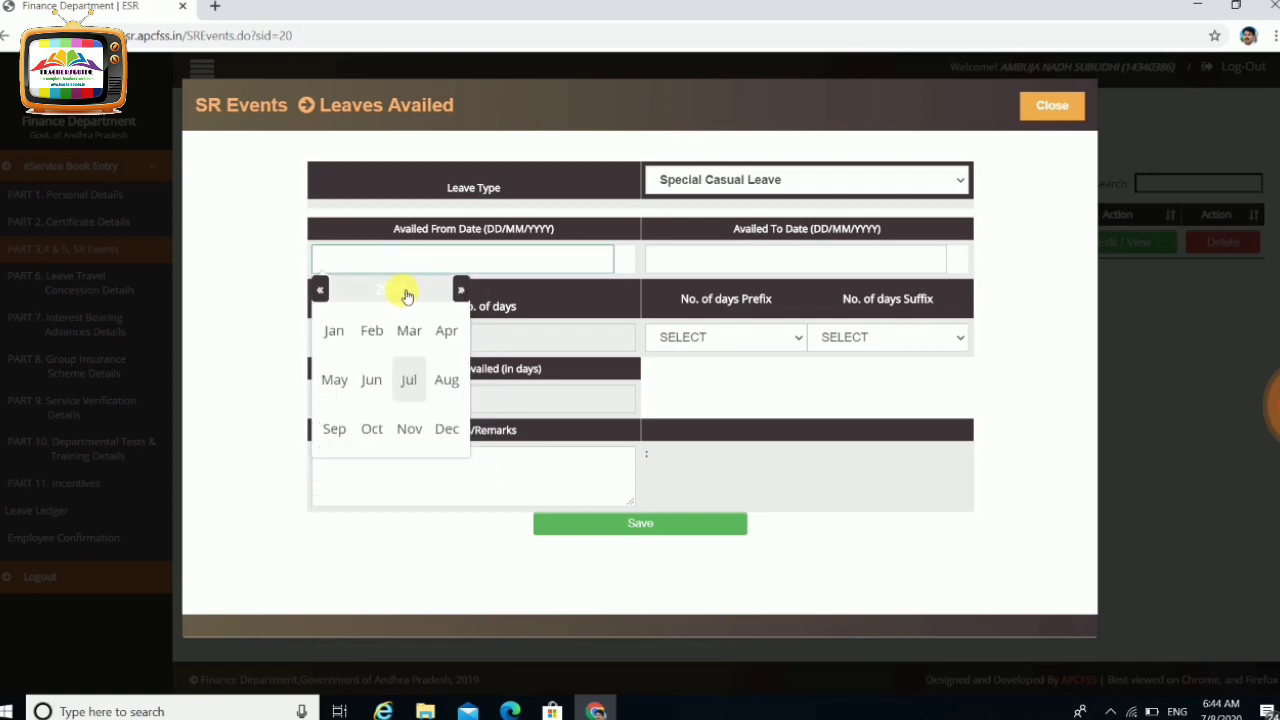
left_click(336, 334)
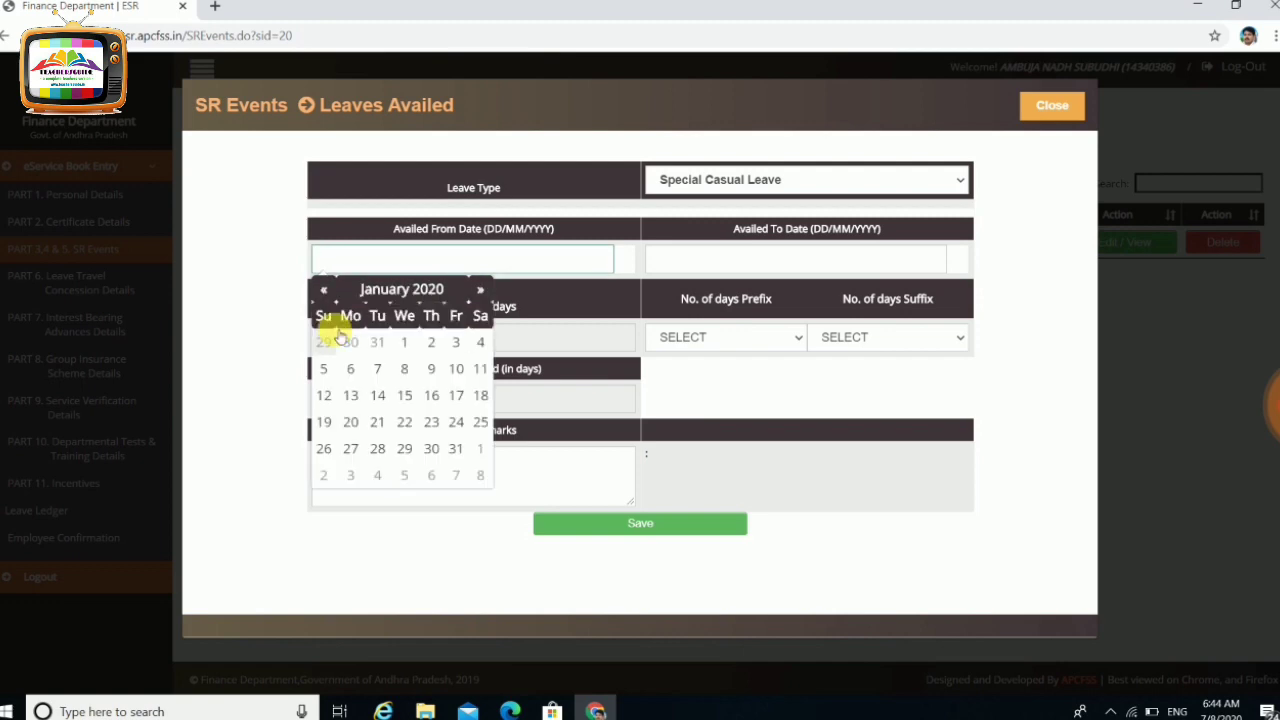
left_click(404, 343)
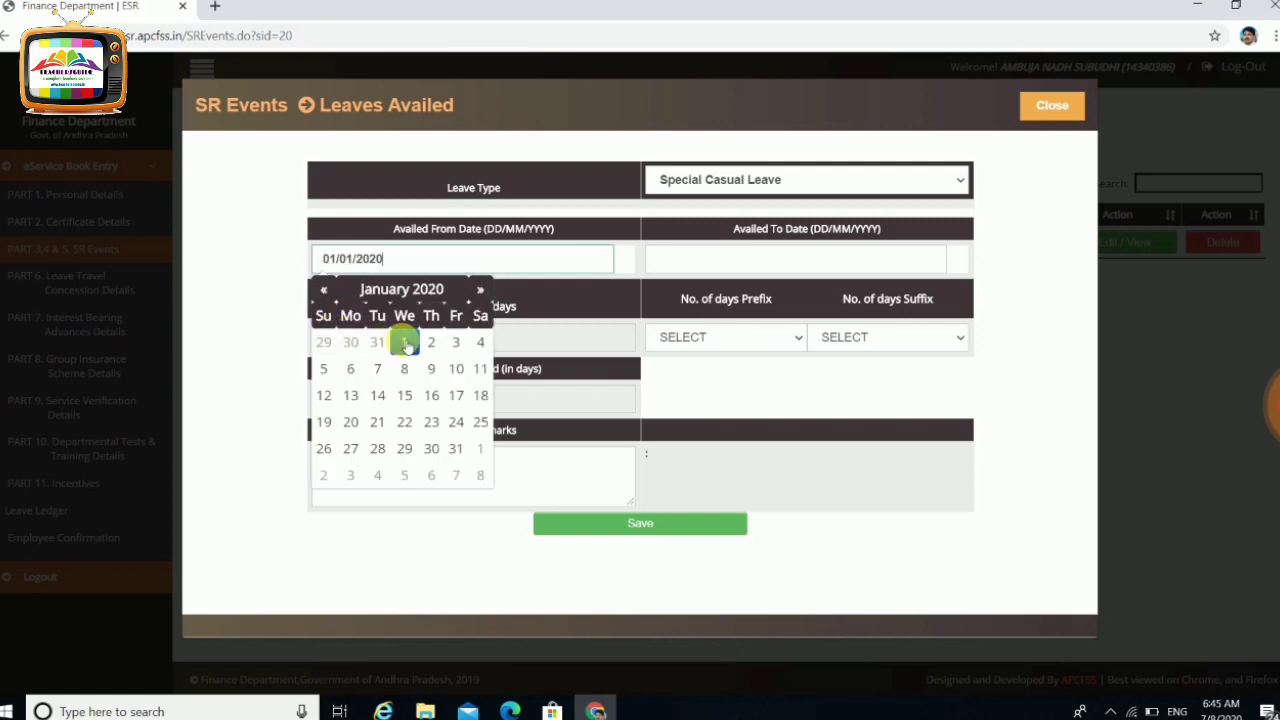
left_click(770, 180)
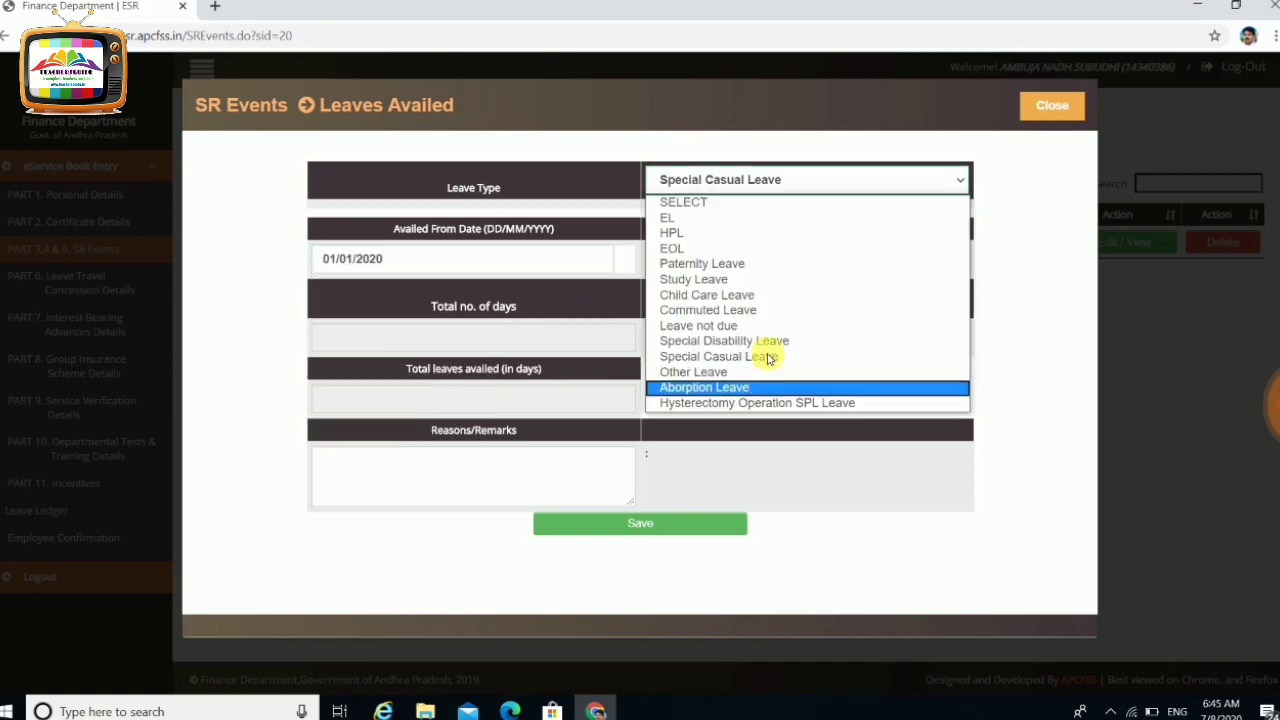
Change the leave to Paternity Leave with Issue 1, leaving the To Date empty
left_click(757, 264)
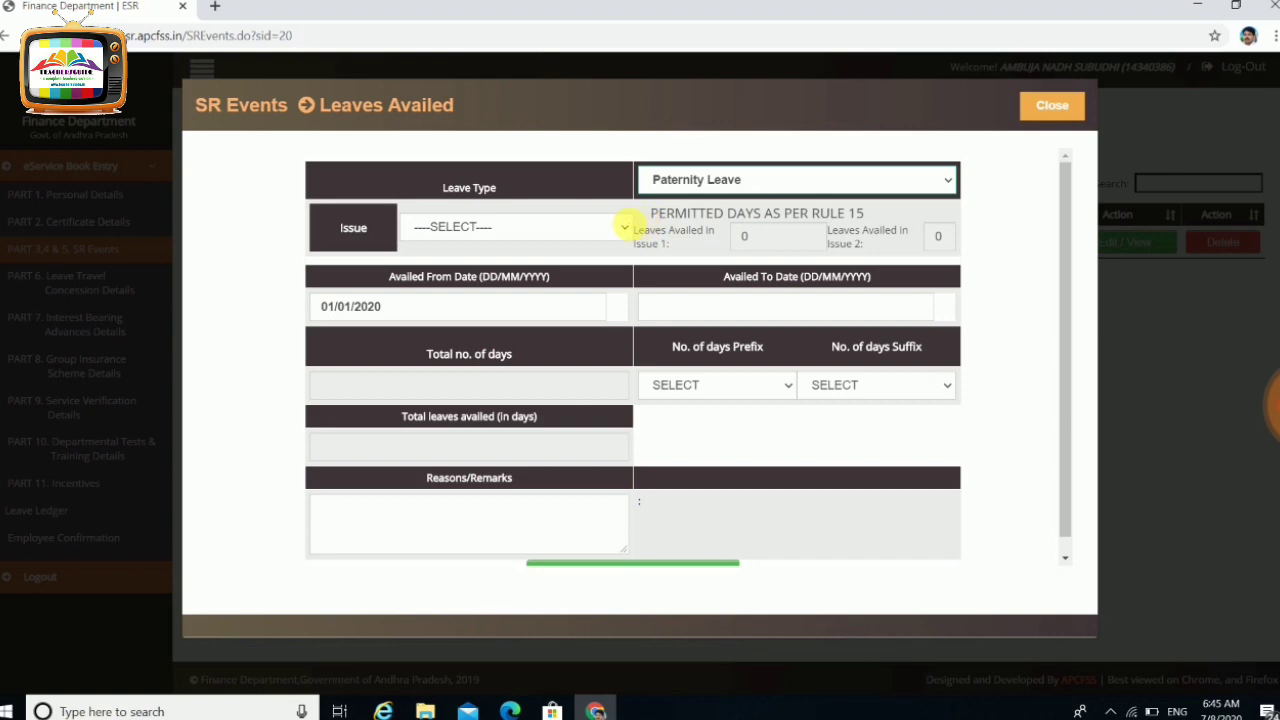
left_click(628, 228)
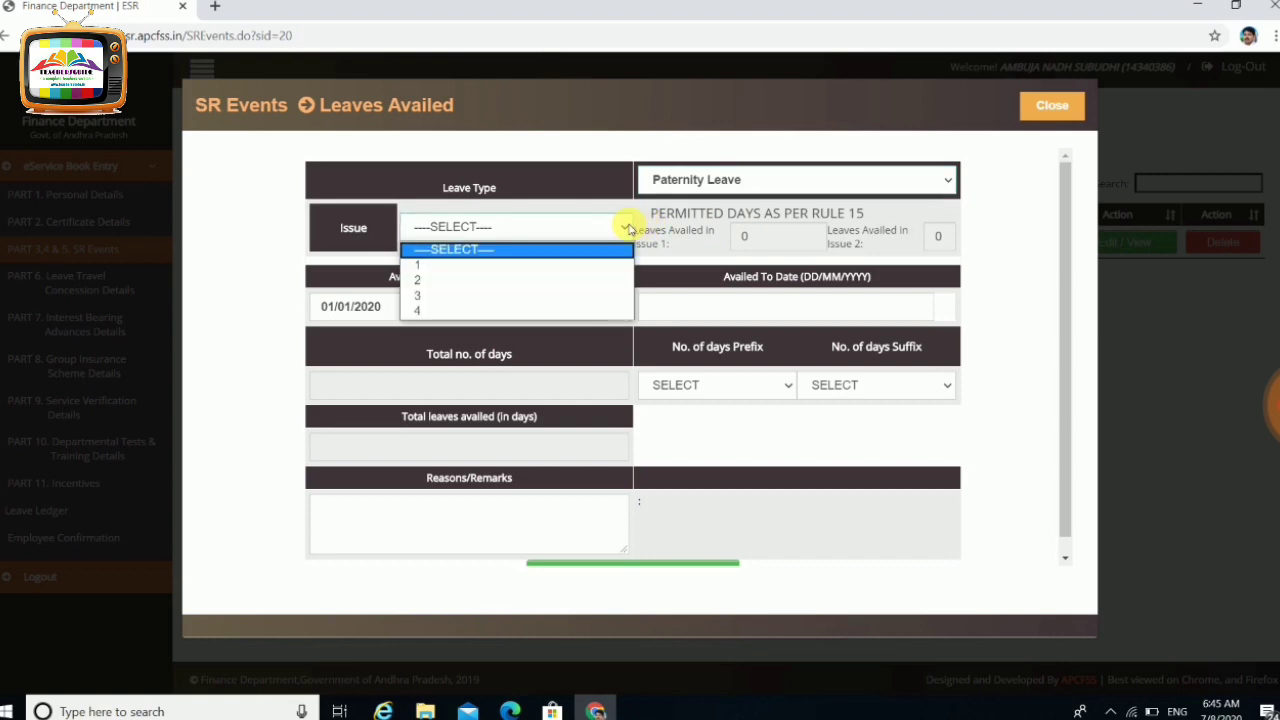
left_click(512, 290)
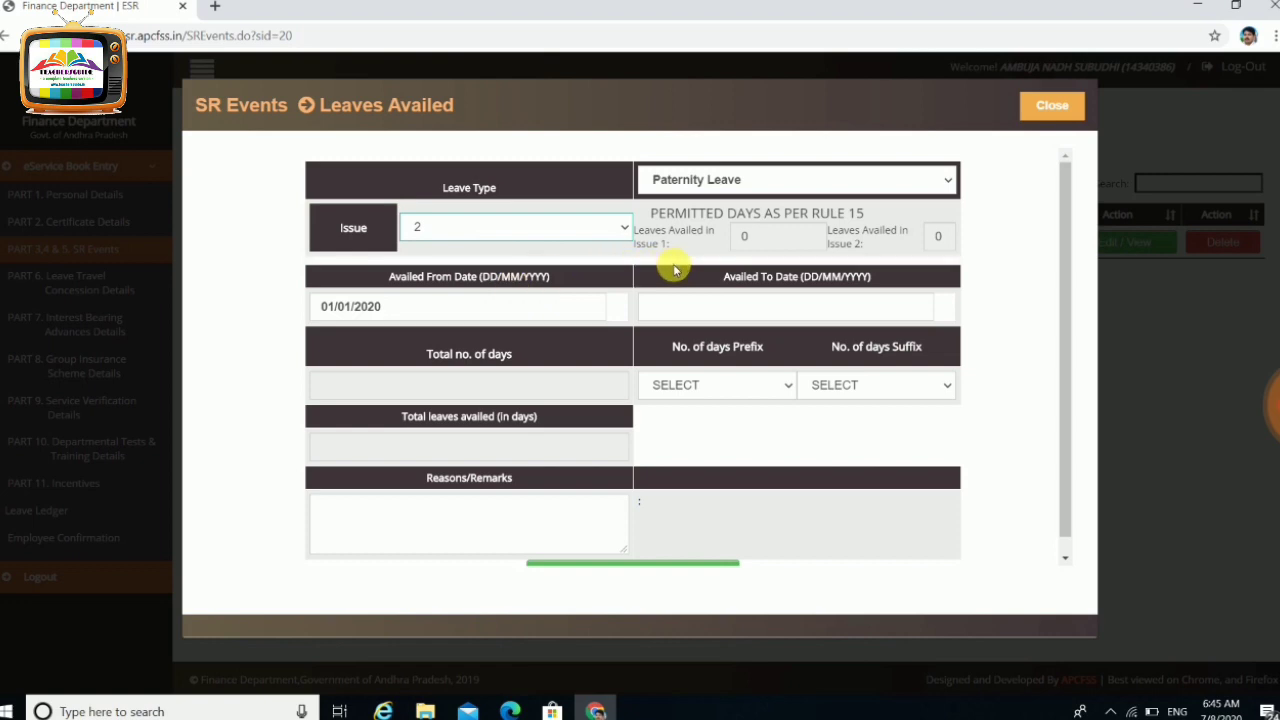
left_click(622, 238)
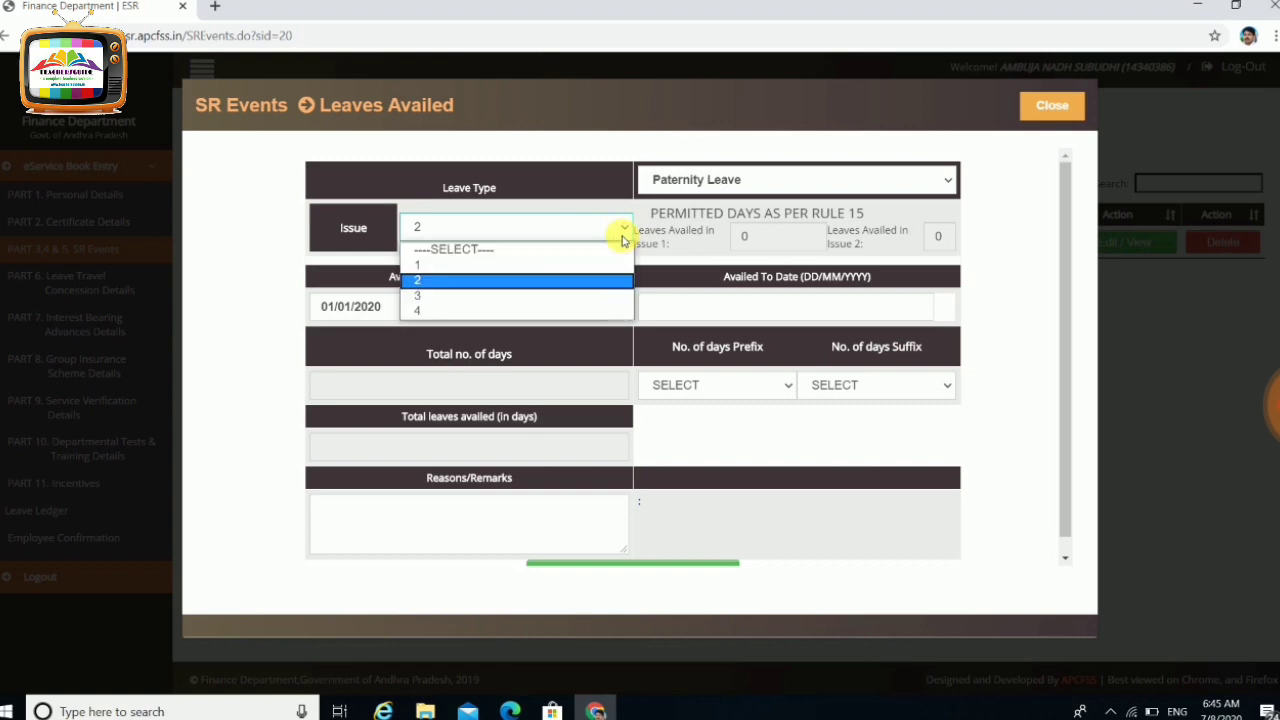
left_click(491, 266)
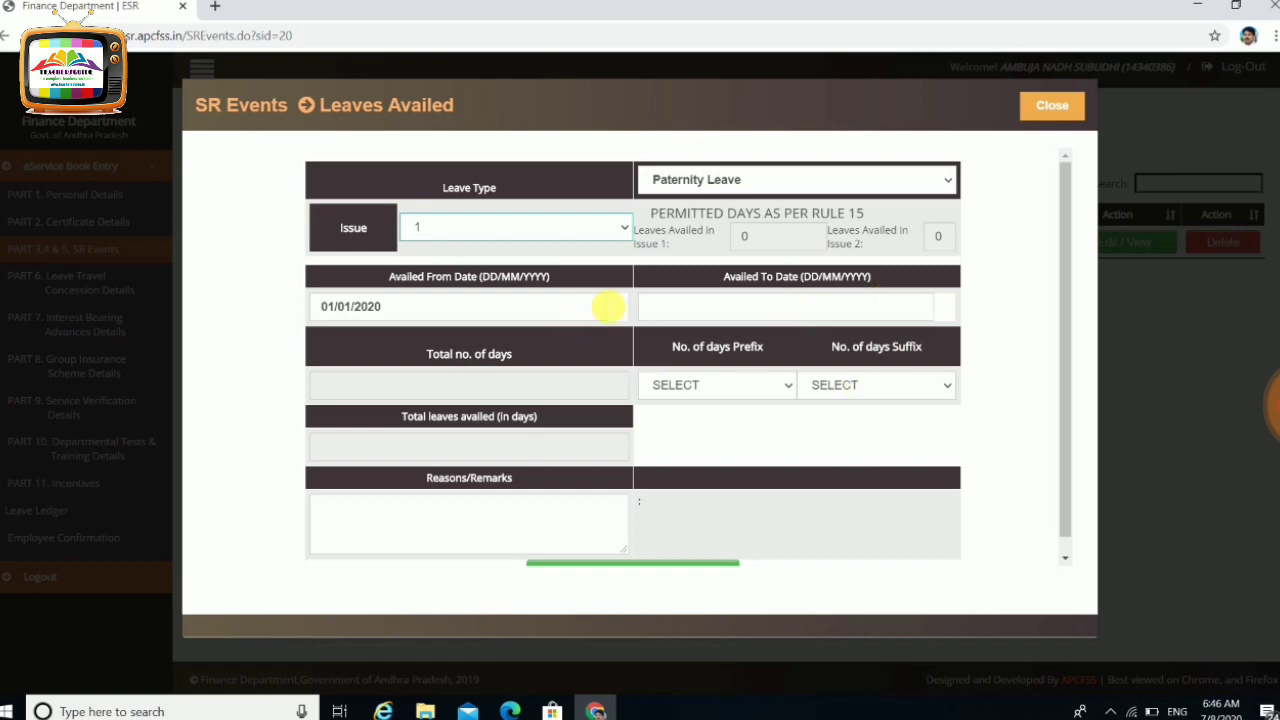
left_click(700, 313)
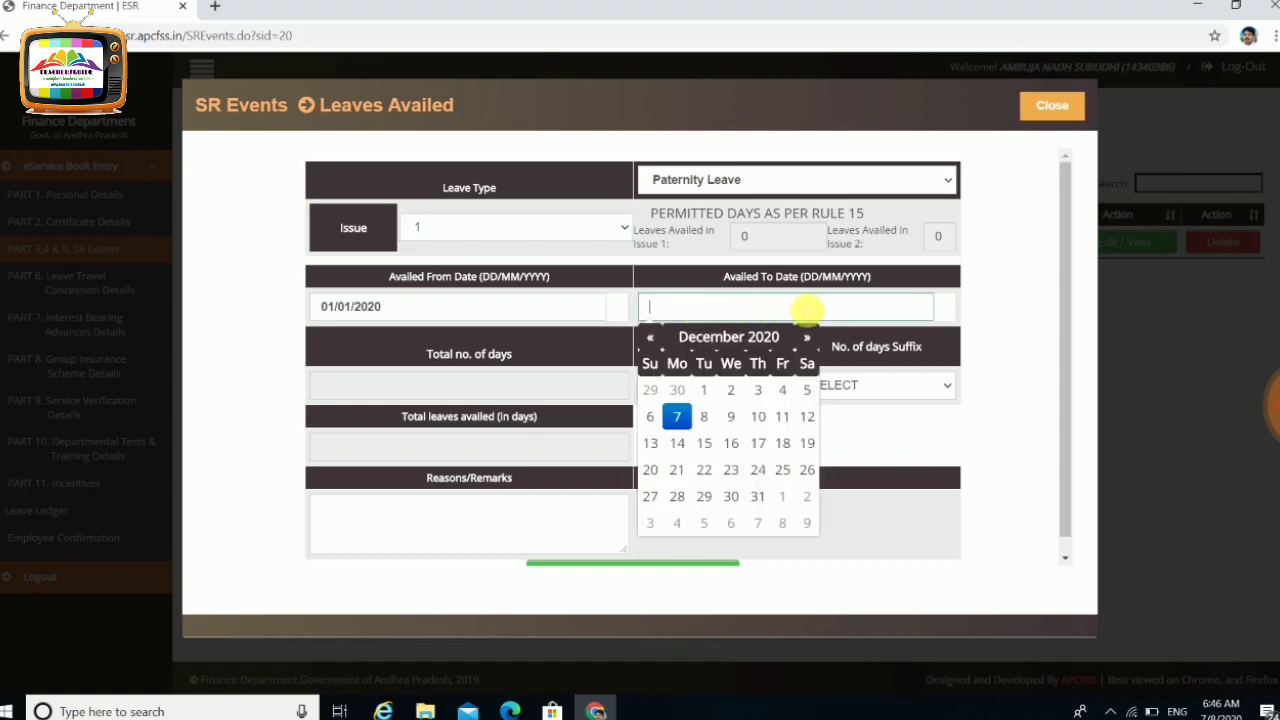
left_click(920, 433)
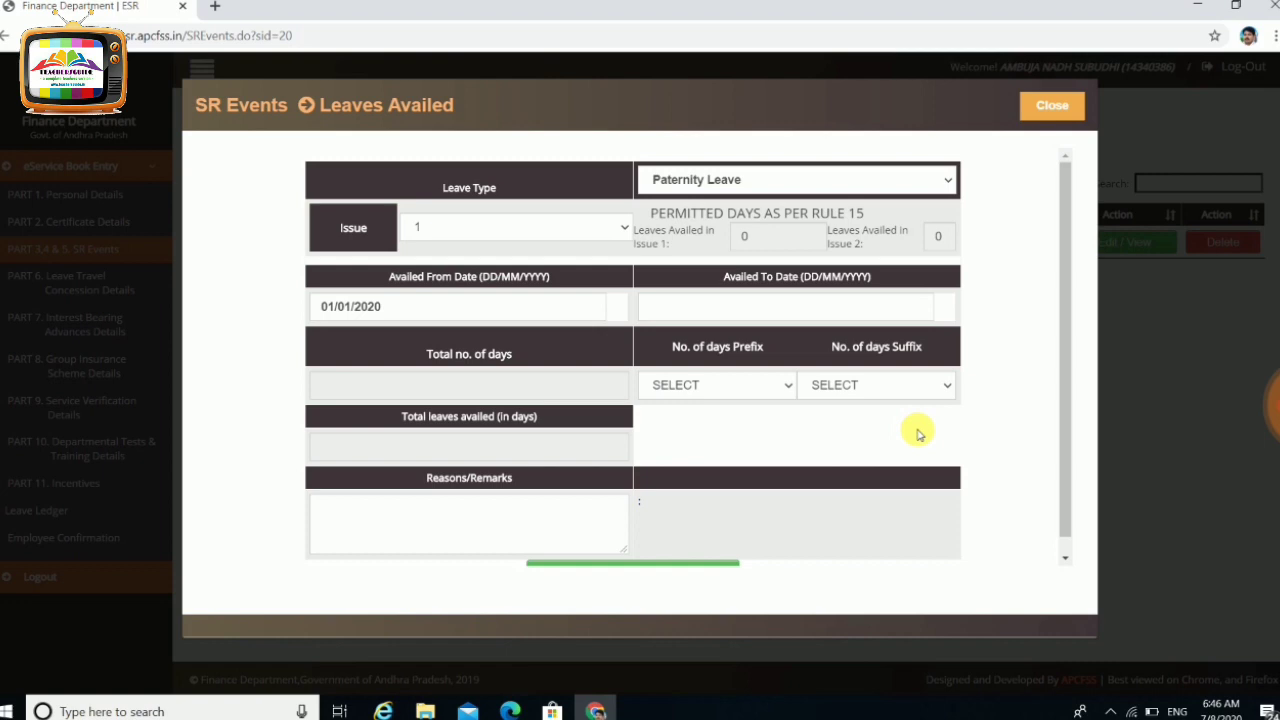
left_click(938, 182)
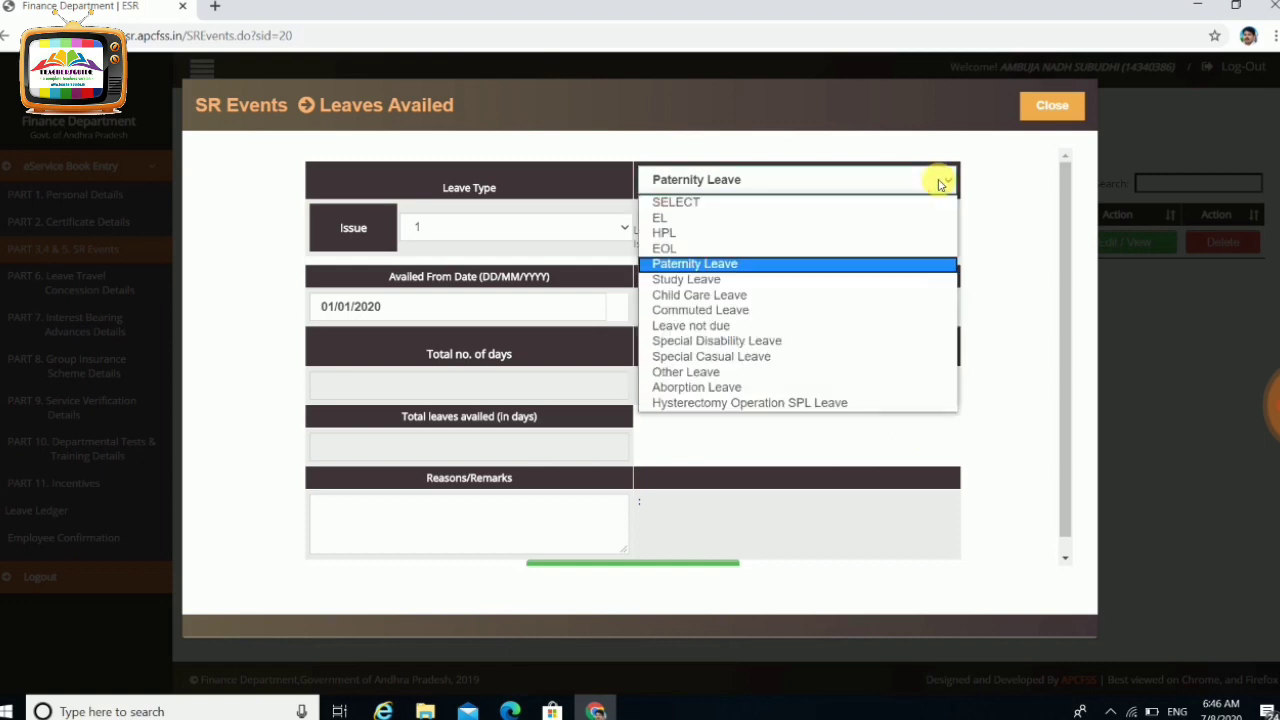
Set Leave Type to EL, Surrender / Availed to Availed, and Availed Type to Personnel
left_click(795, 218)
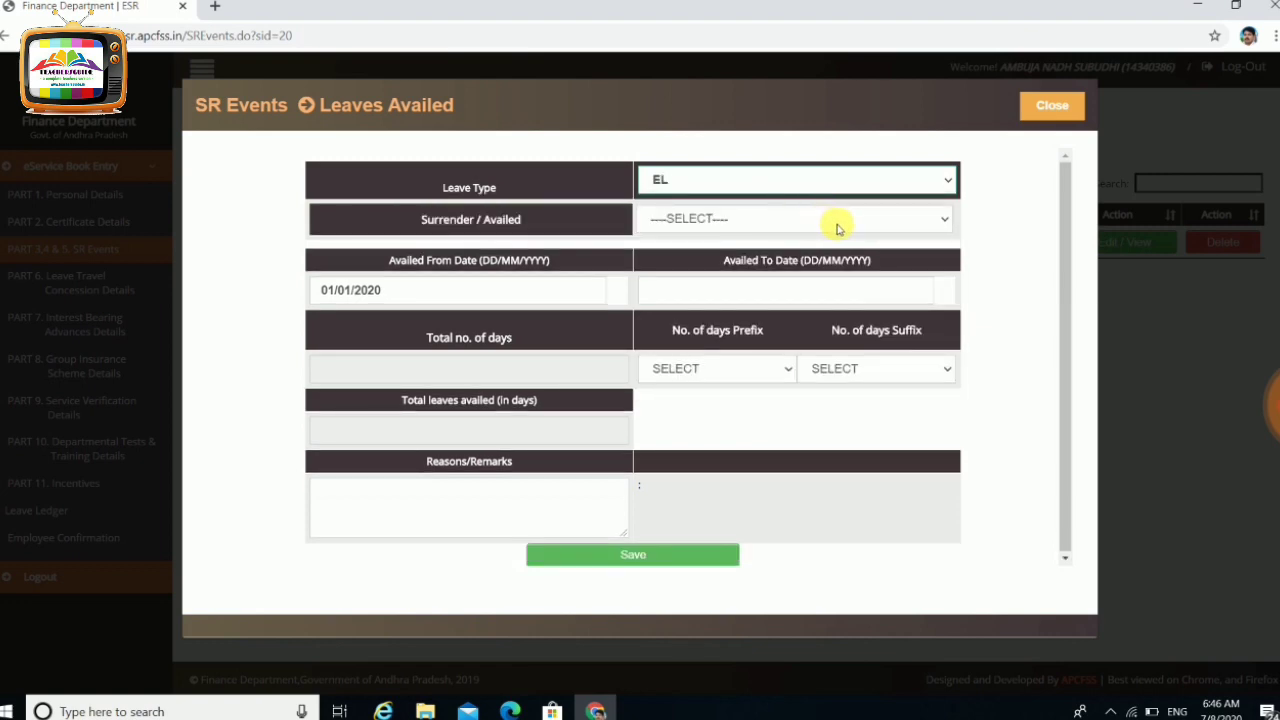
left_click(832, 221)
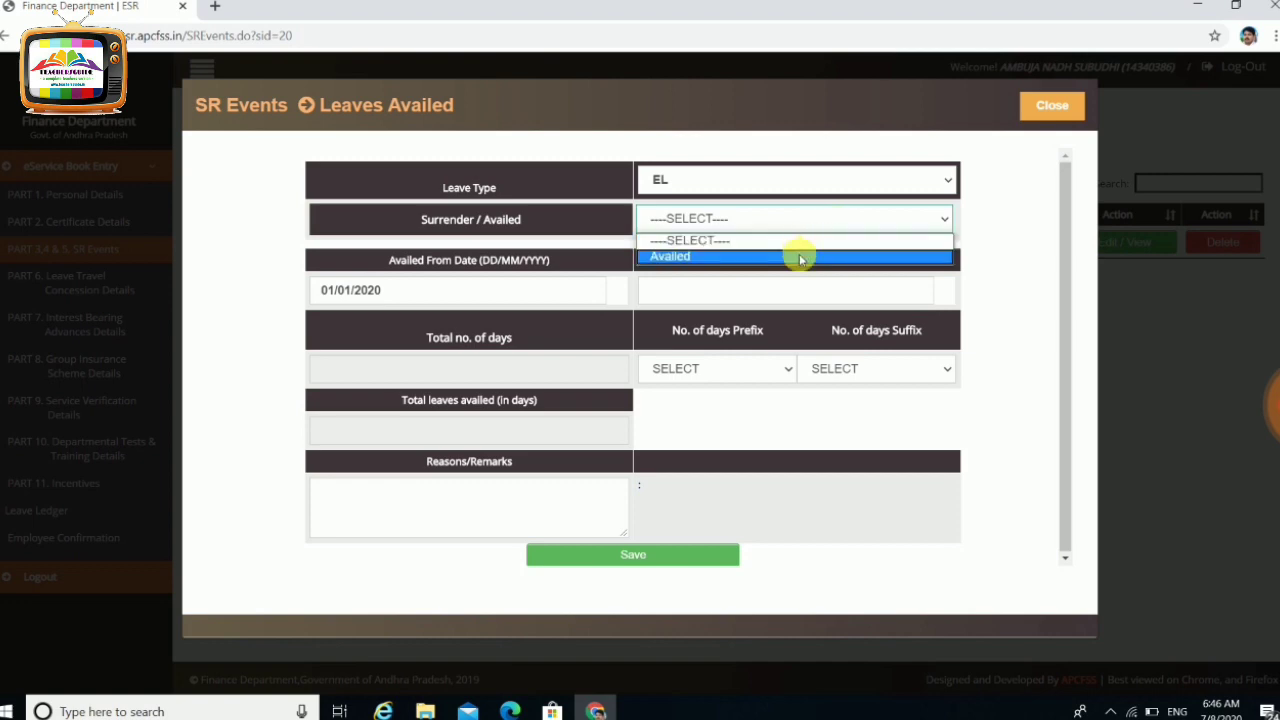
left_click(800, 257)
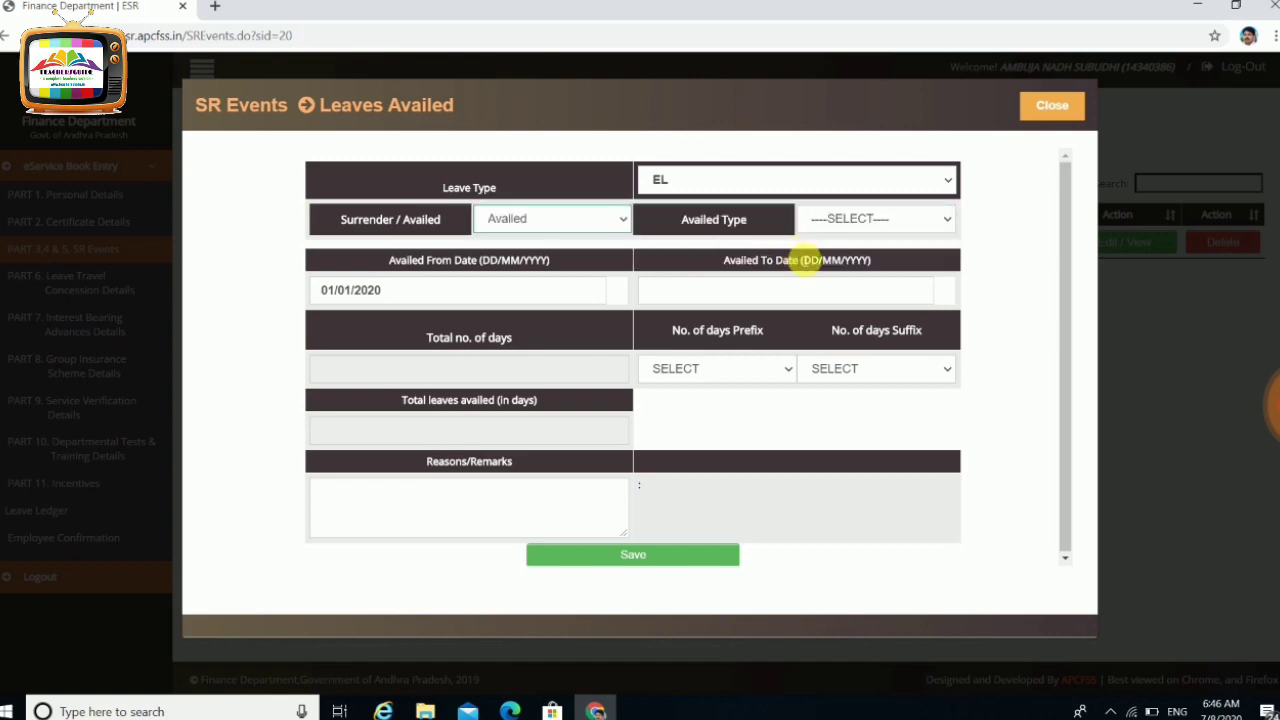
left_click(621, 217)
left_click(621, 217)
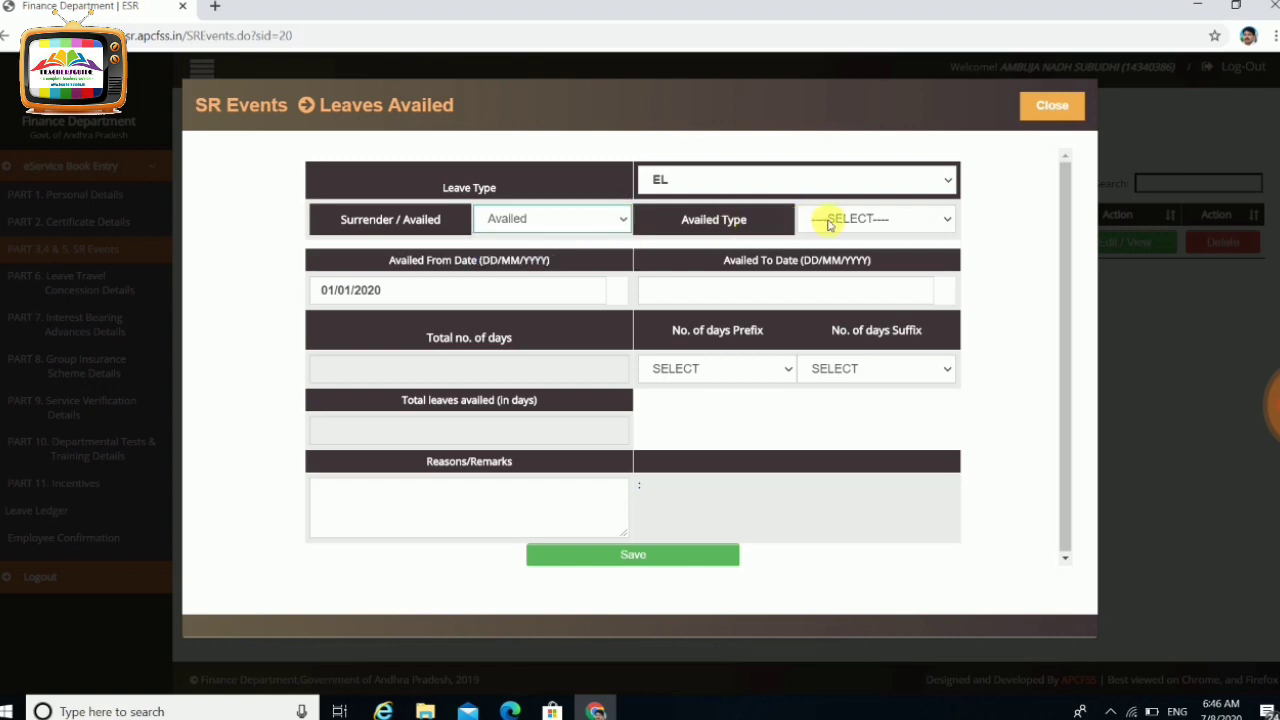
left_click(870, 219)
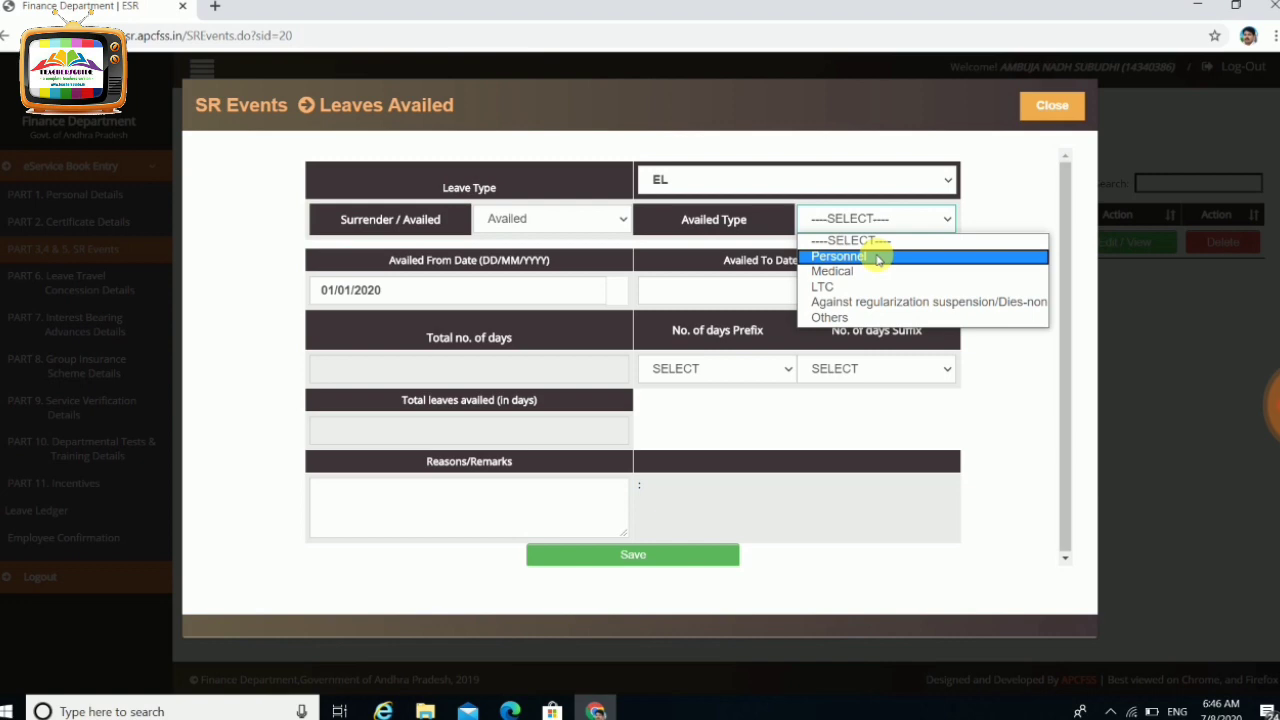
left_click(878, 258)
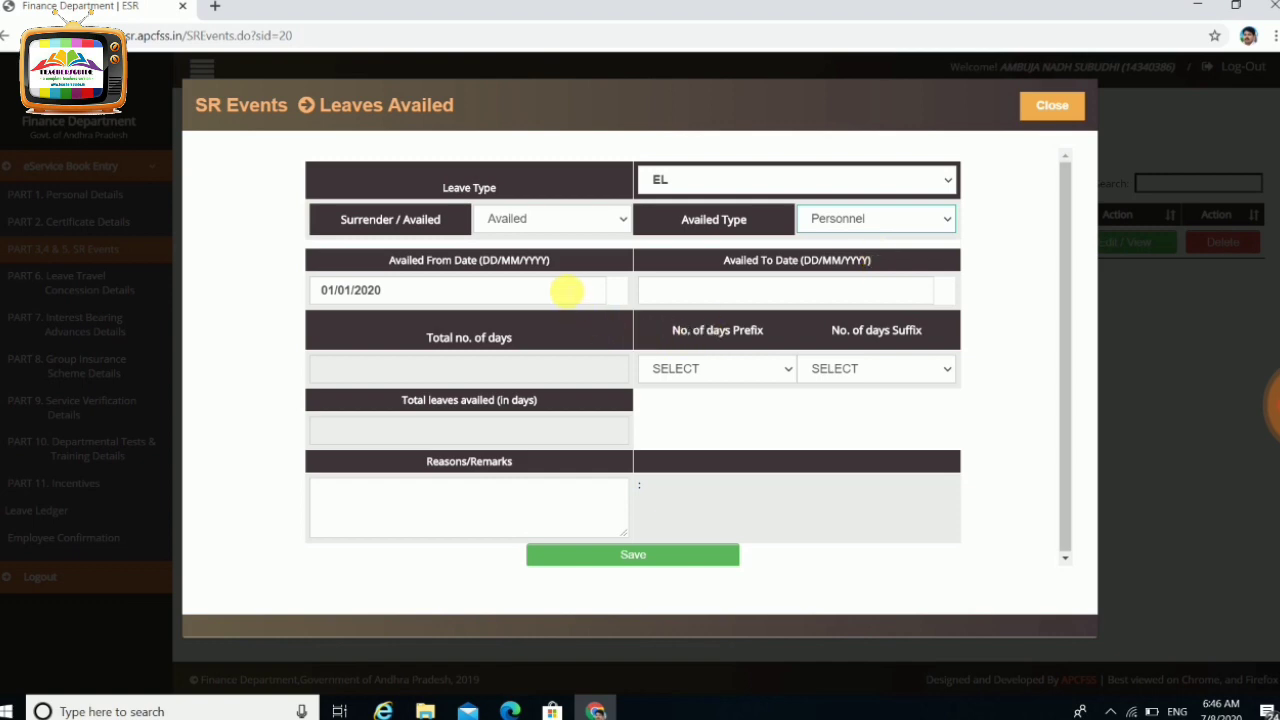
Set the availed-to date to 09/06/2020
left_click(695, 292)
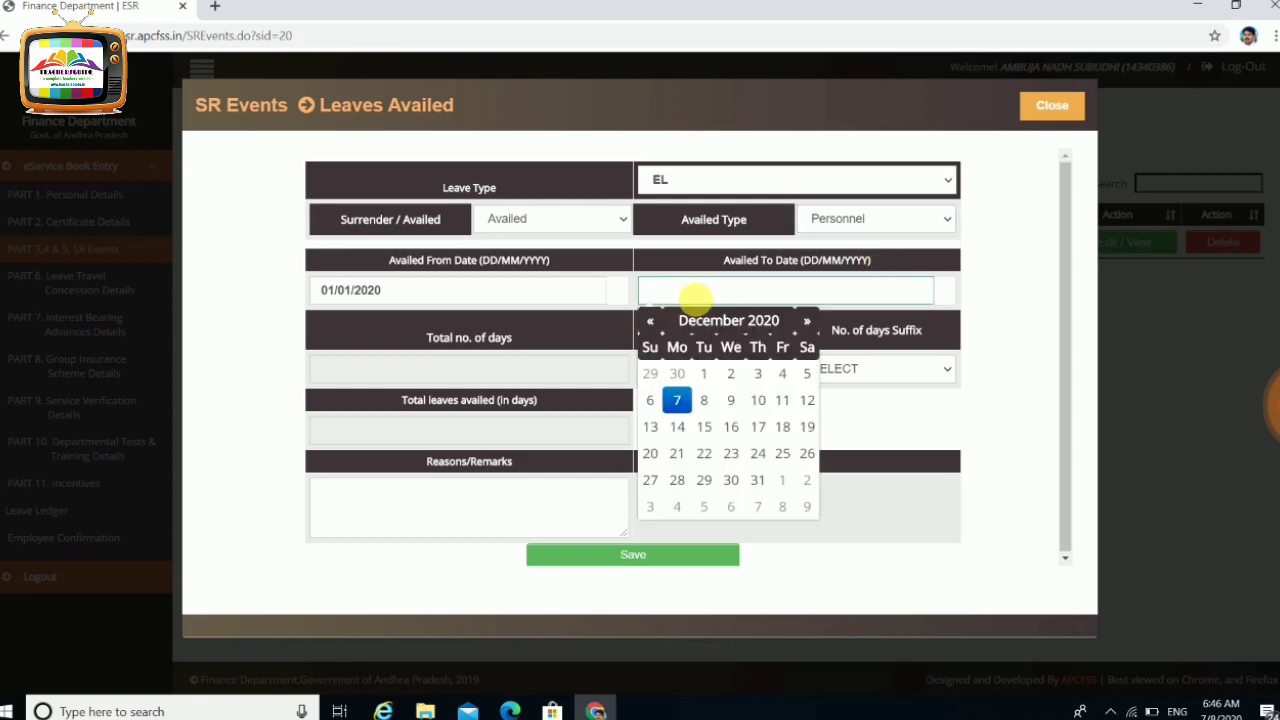
left_click(772, 324)
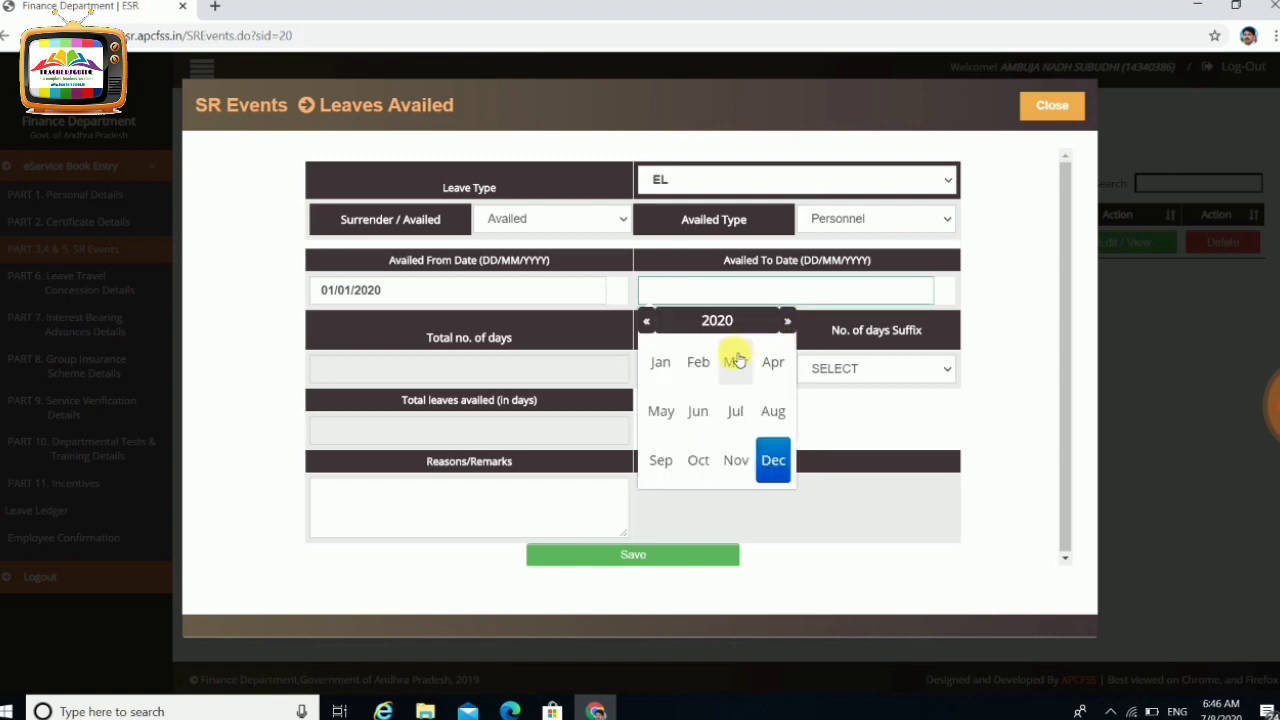
left_click(697, 410)
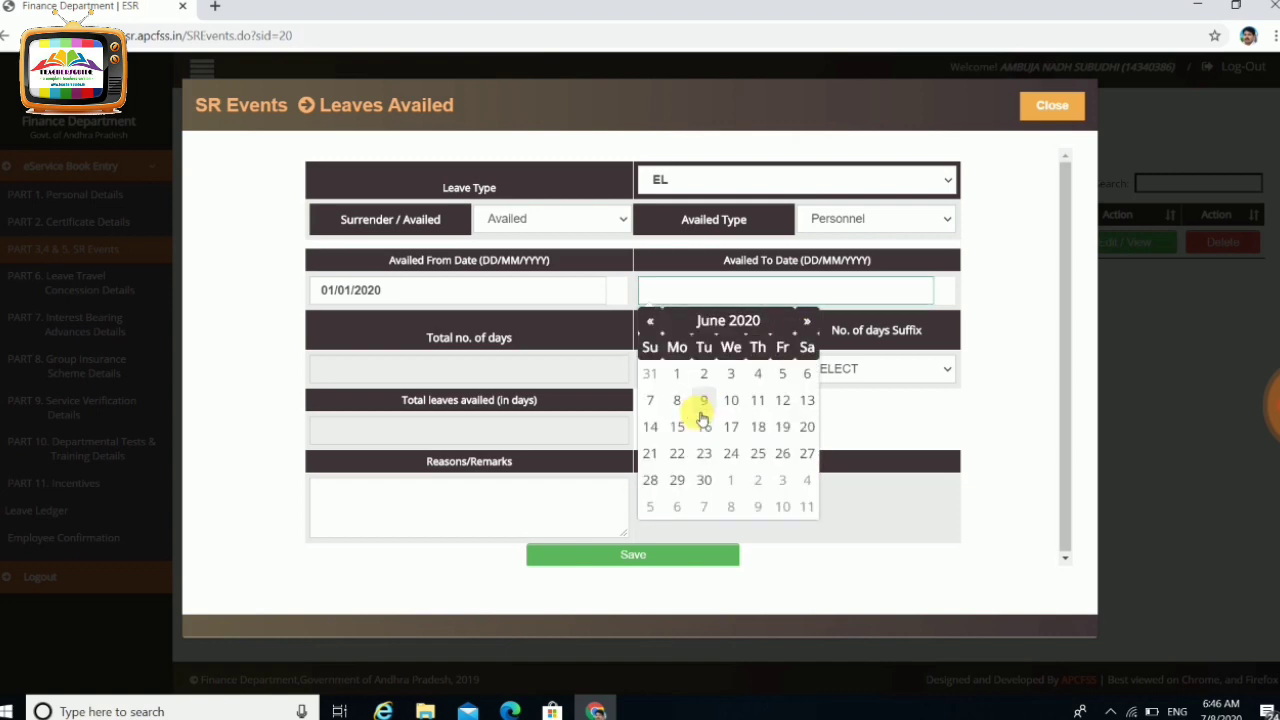
left_click(703, 405)
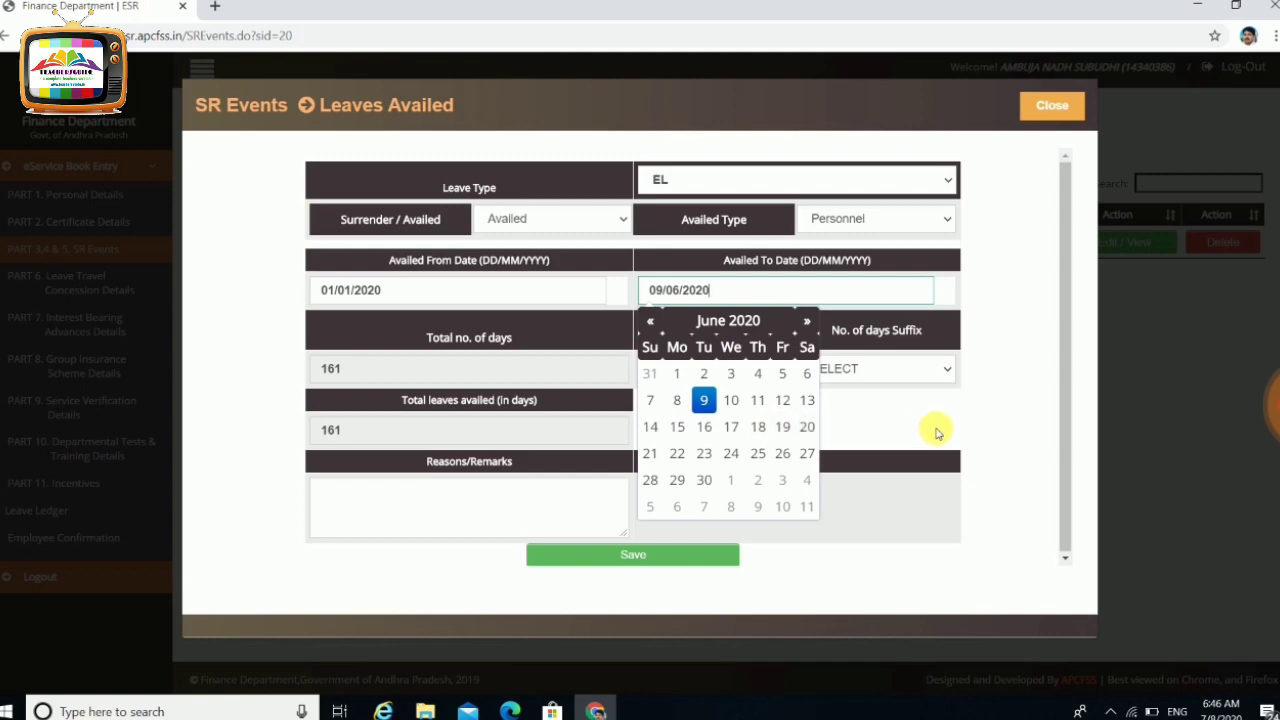
left_click(1004, 409)
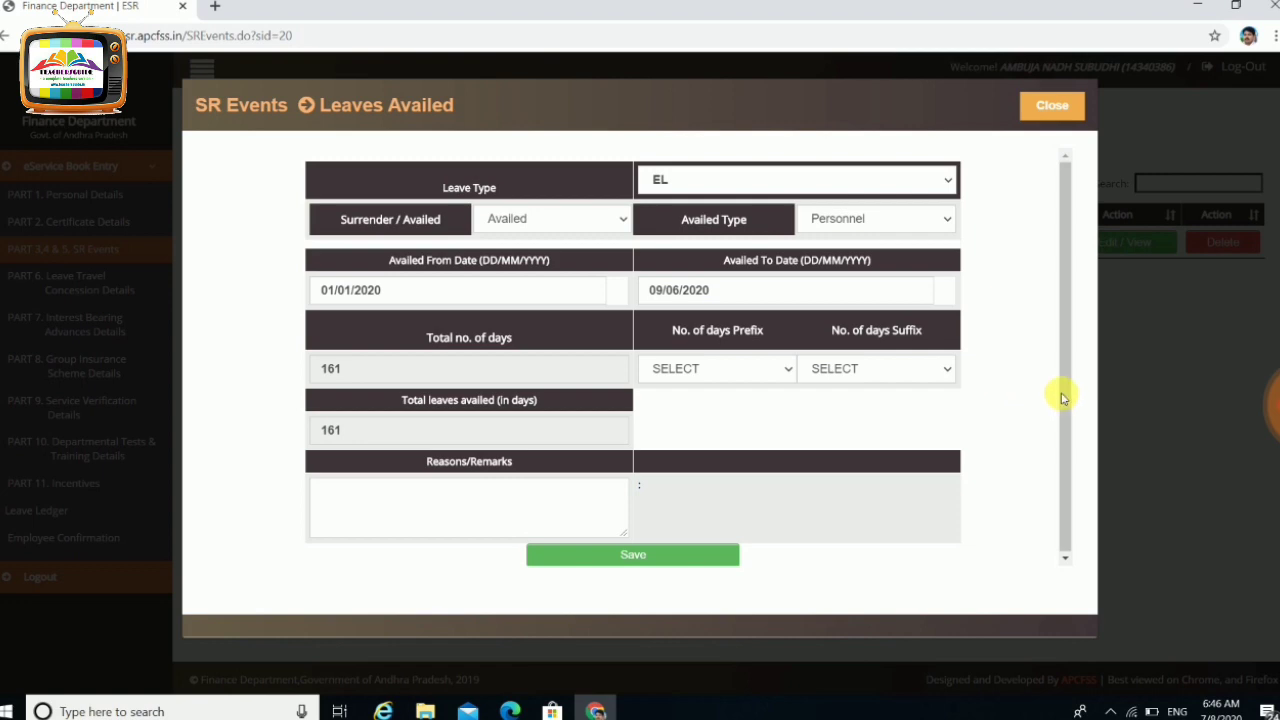
Set prefix and suffix days to 1 each, then move into Reasons/Remarks
left_click(790, 369)
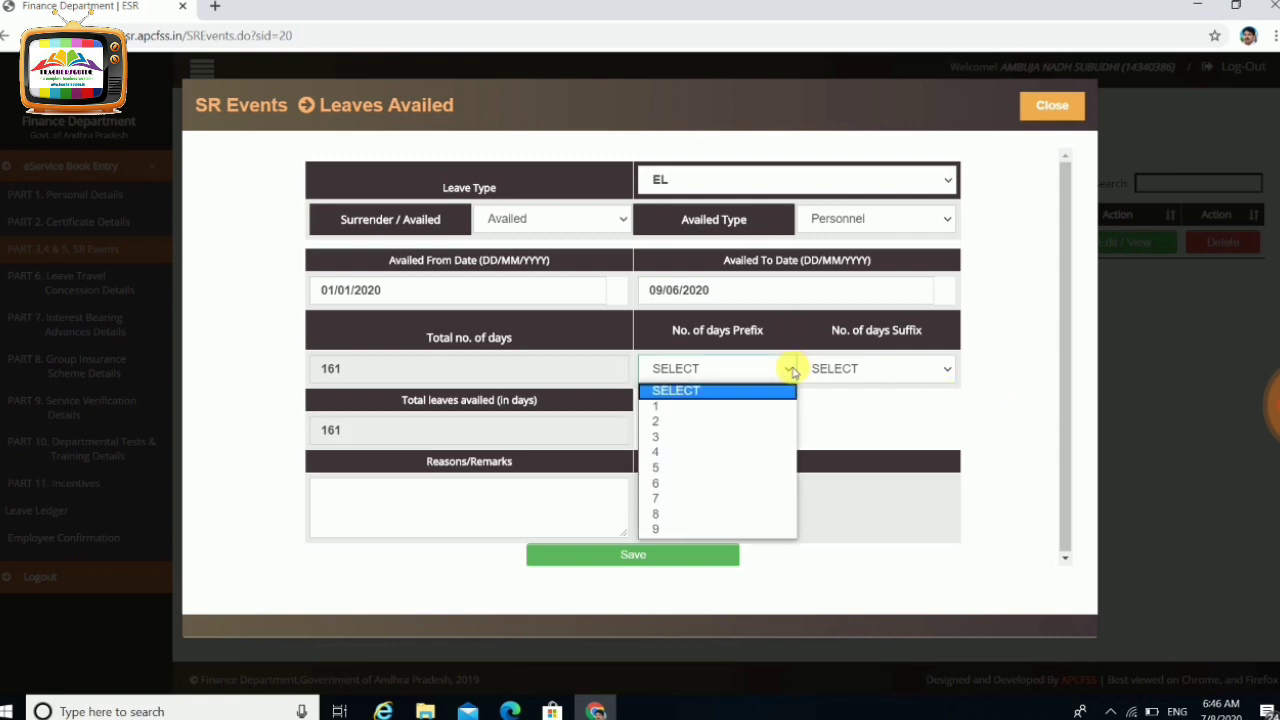
left_click(698, 410)
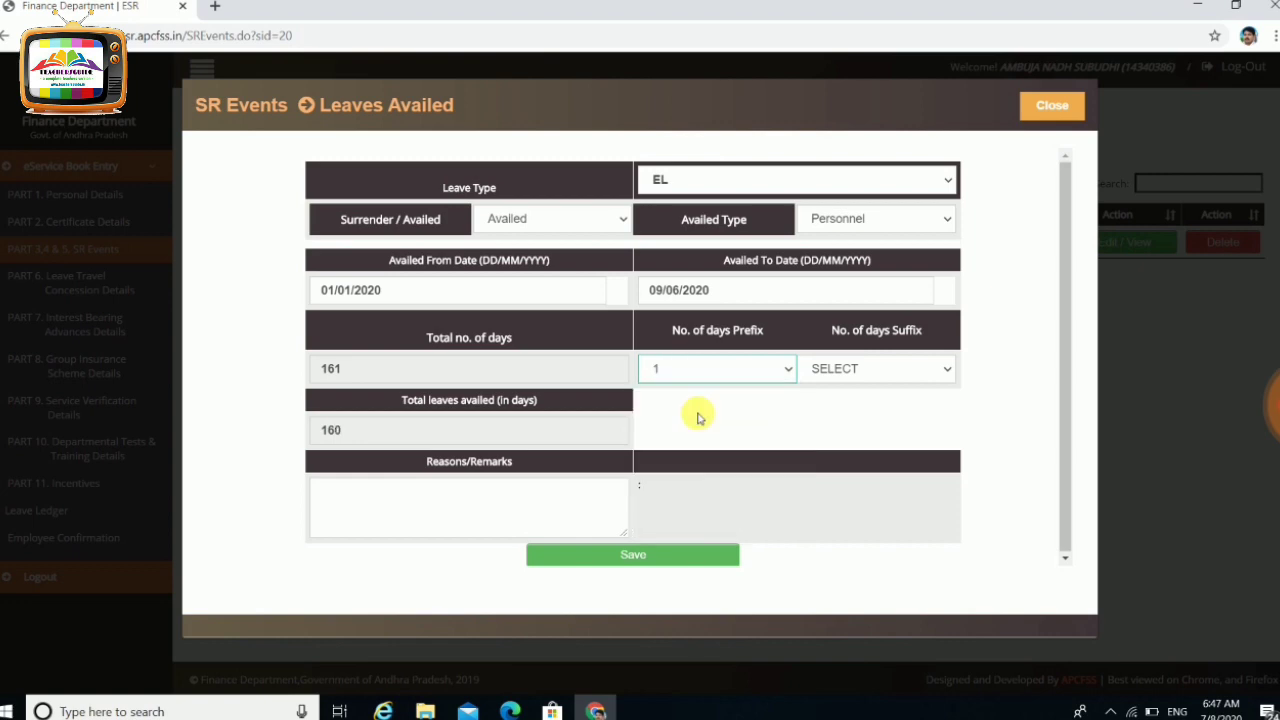
left_click(860, 370)
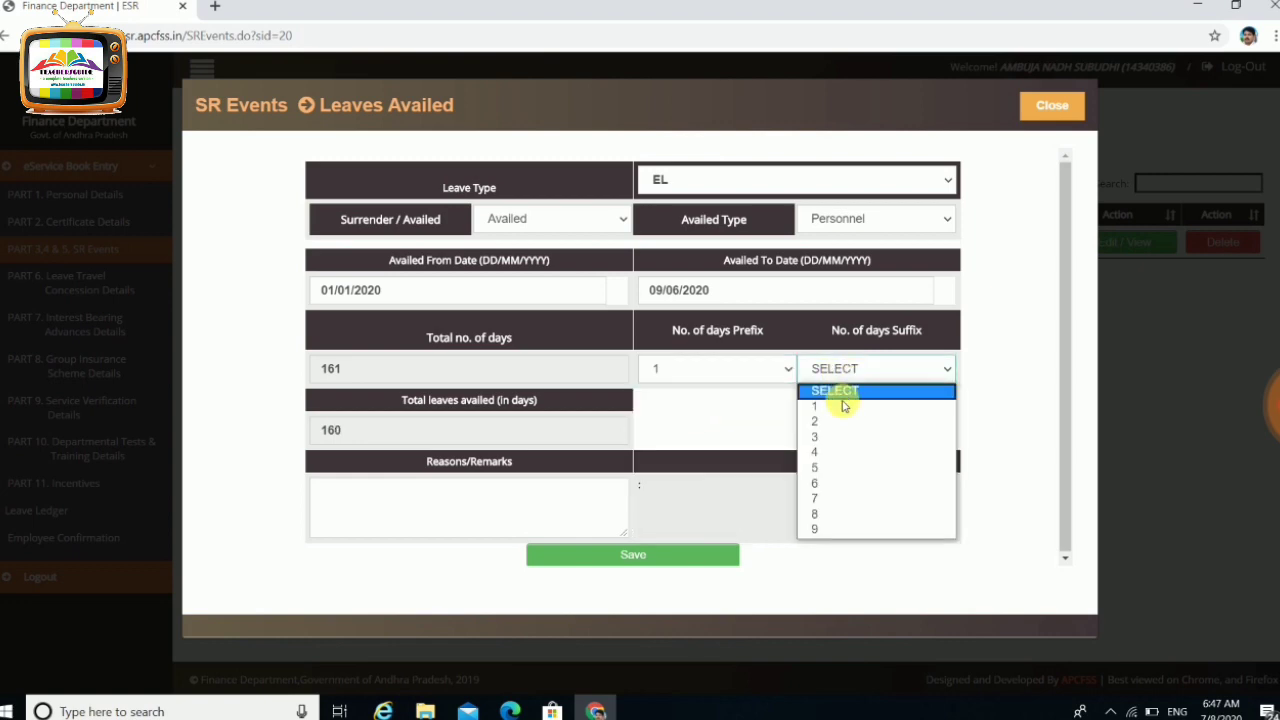
left_click(841, 406)
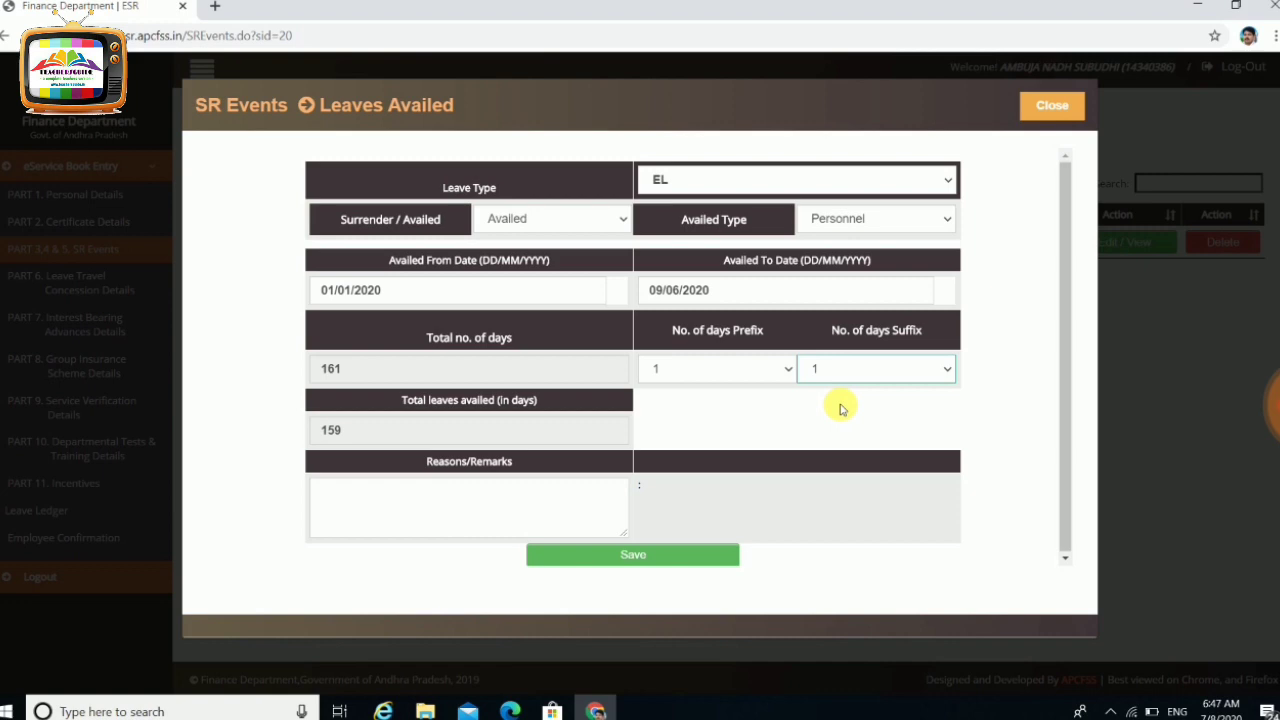
left_click(528, 492)
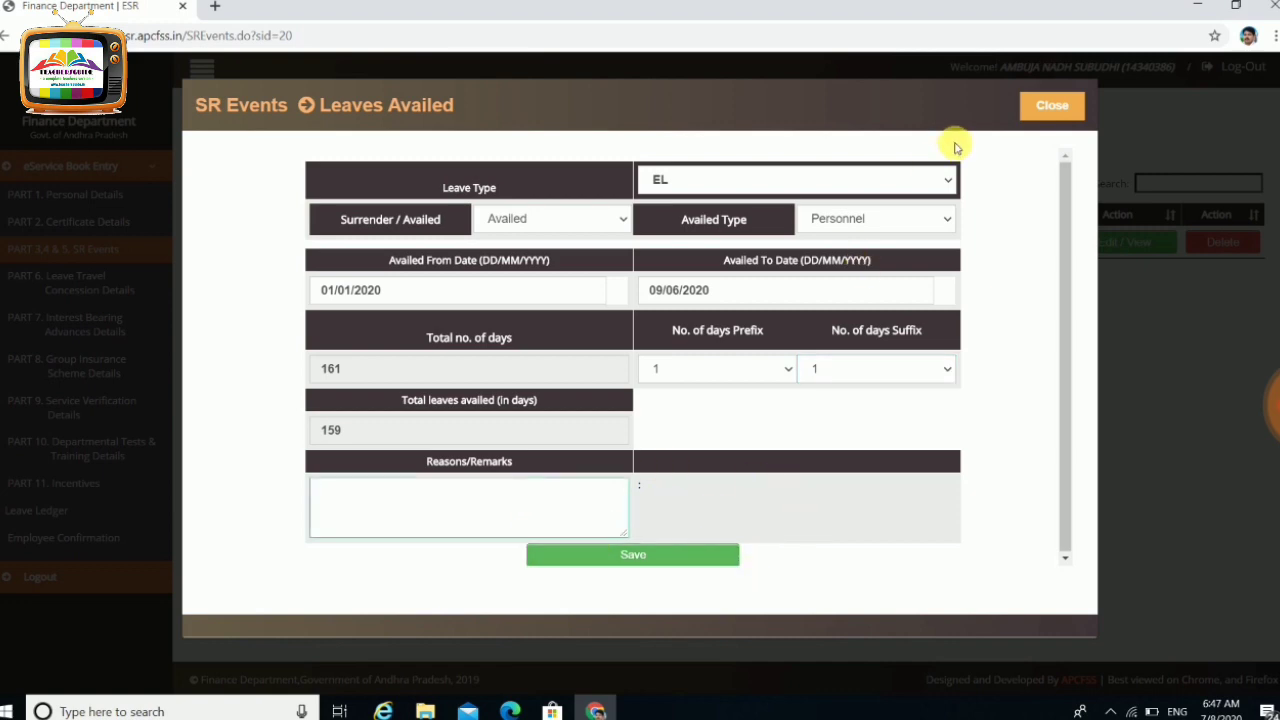
Discard the leave entry, briefly picking Special Casual Leave, and close the form unsaved
left_click(1051, 104)
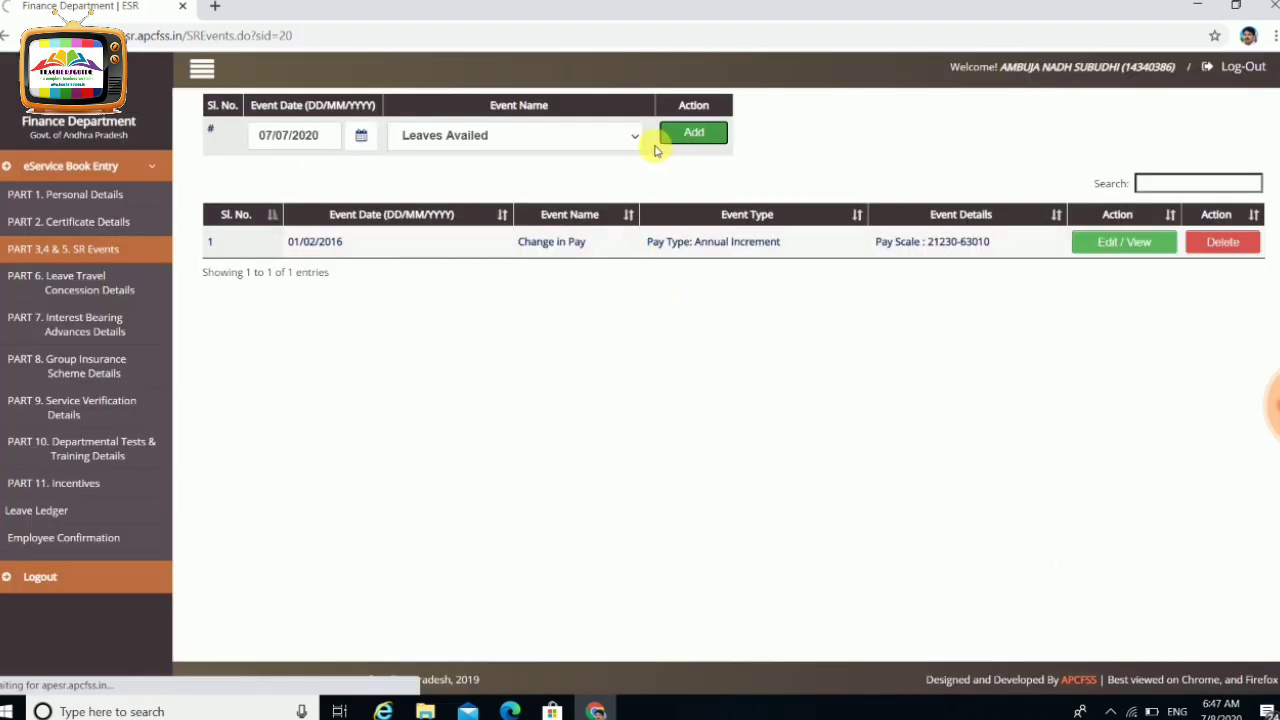
left_click(672, 138)
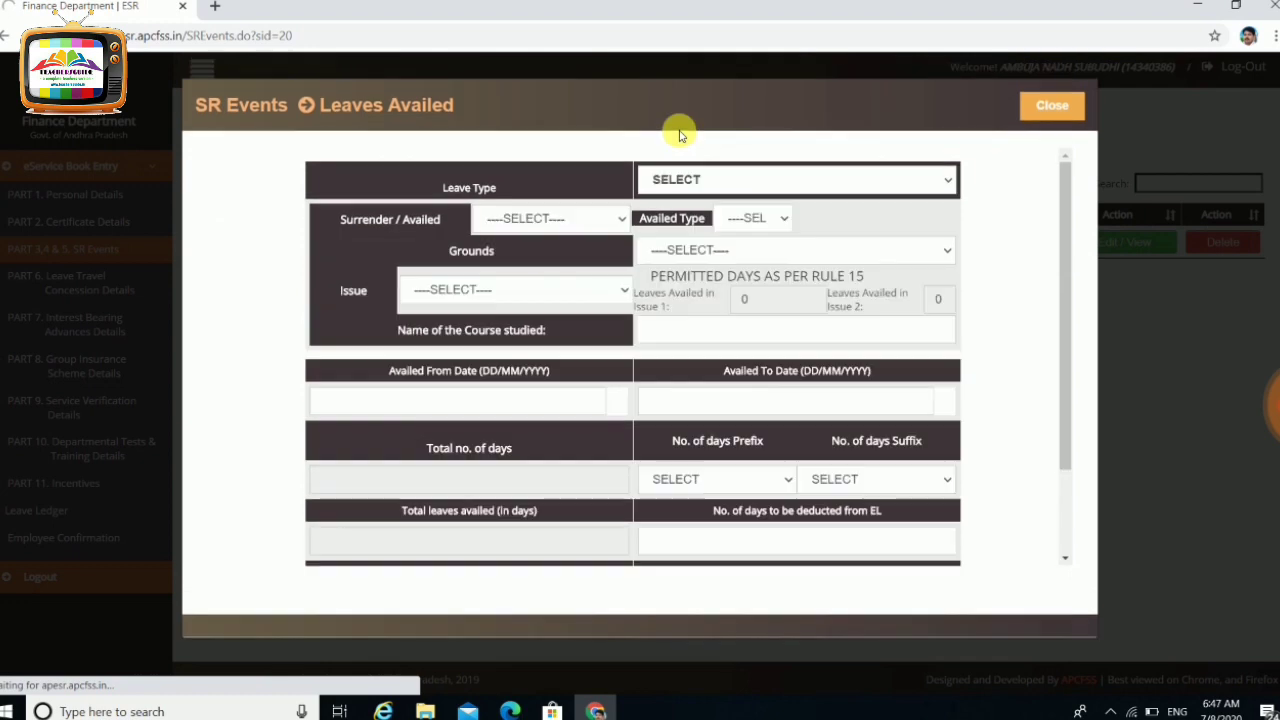
left_click(720, 175)
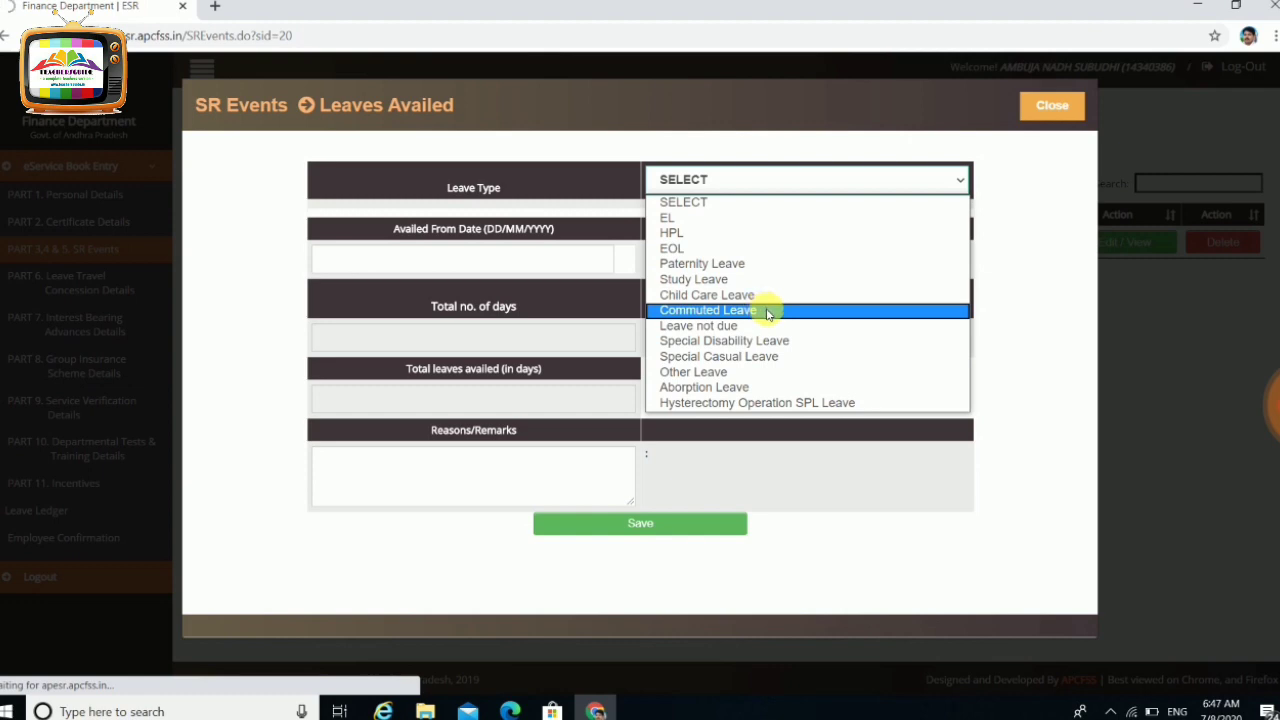
left_click(786, 363)
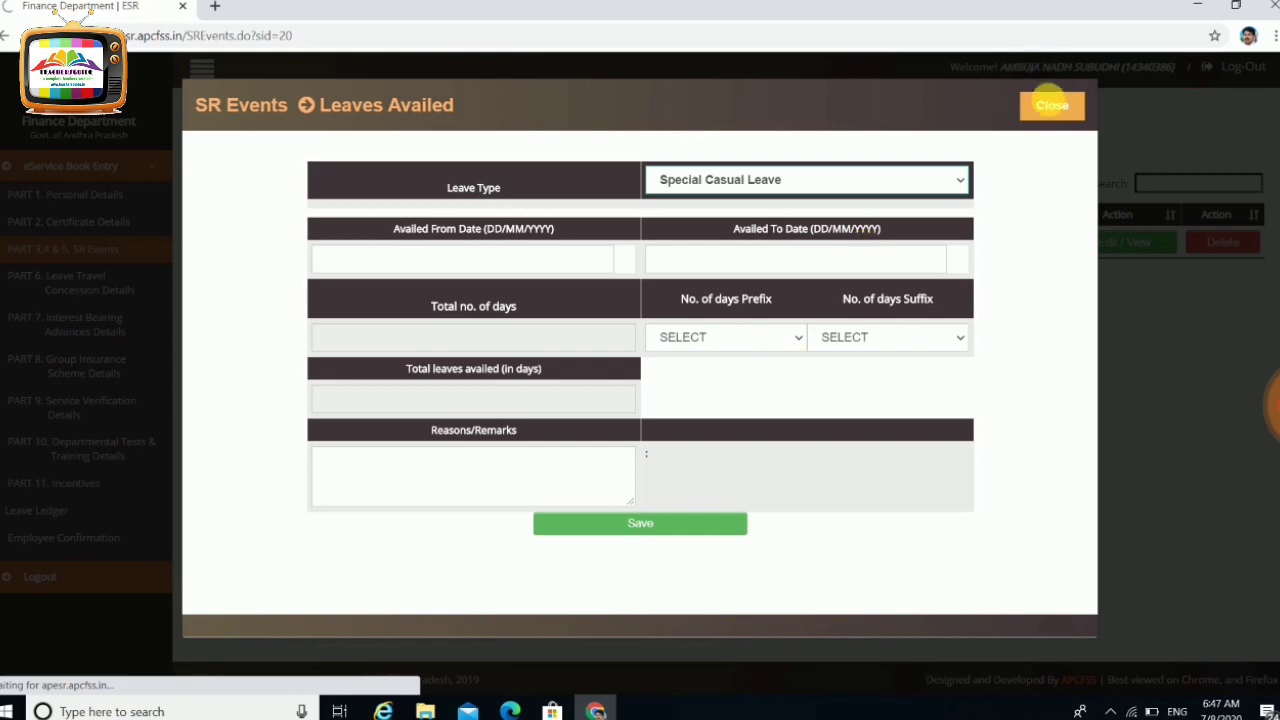
left_click(1052, 108)
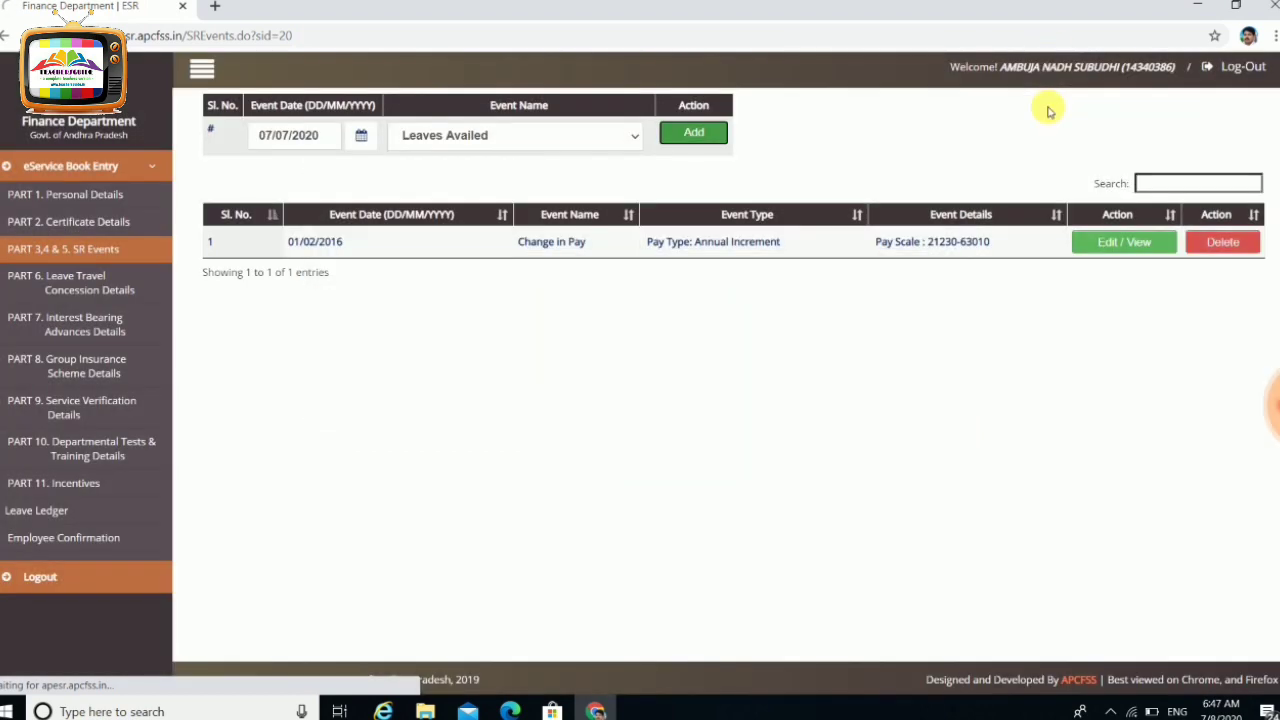
Choose Transfers as the event name, date it 10 July 2012, and add it
left_click(580, 143)
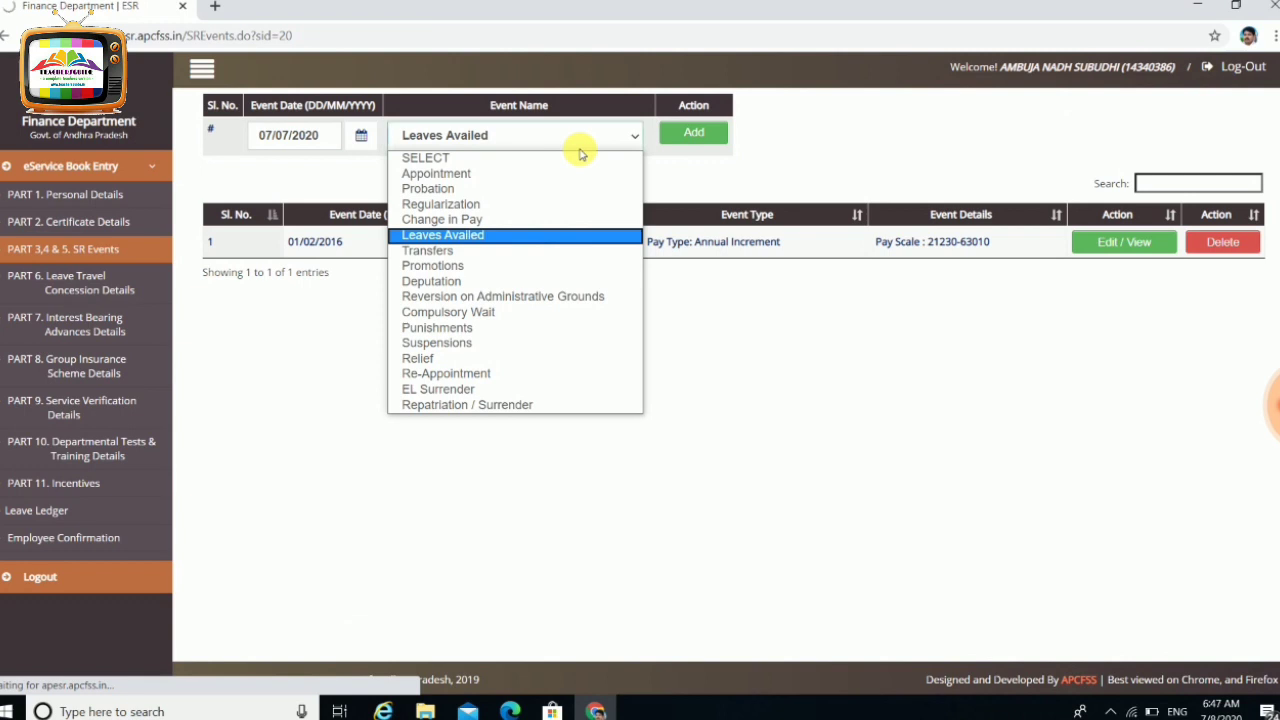
left_click(460, 251)
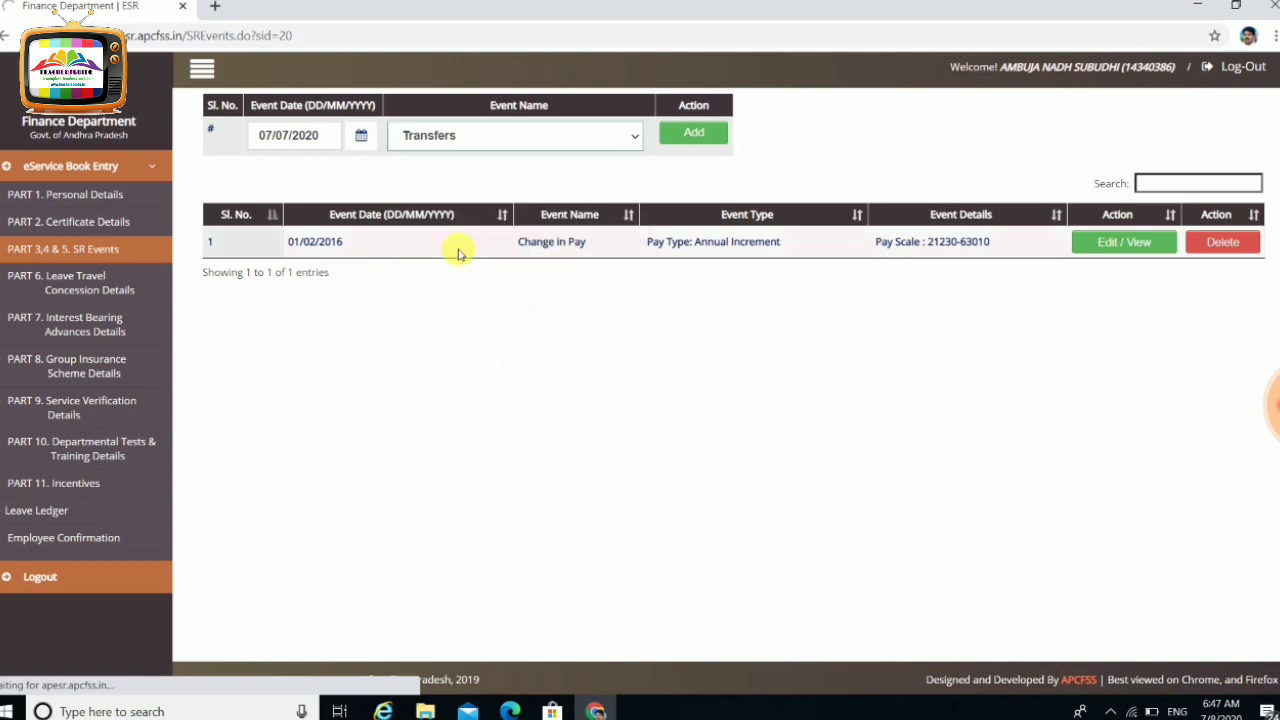
left_click(361, 137)
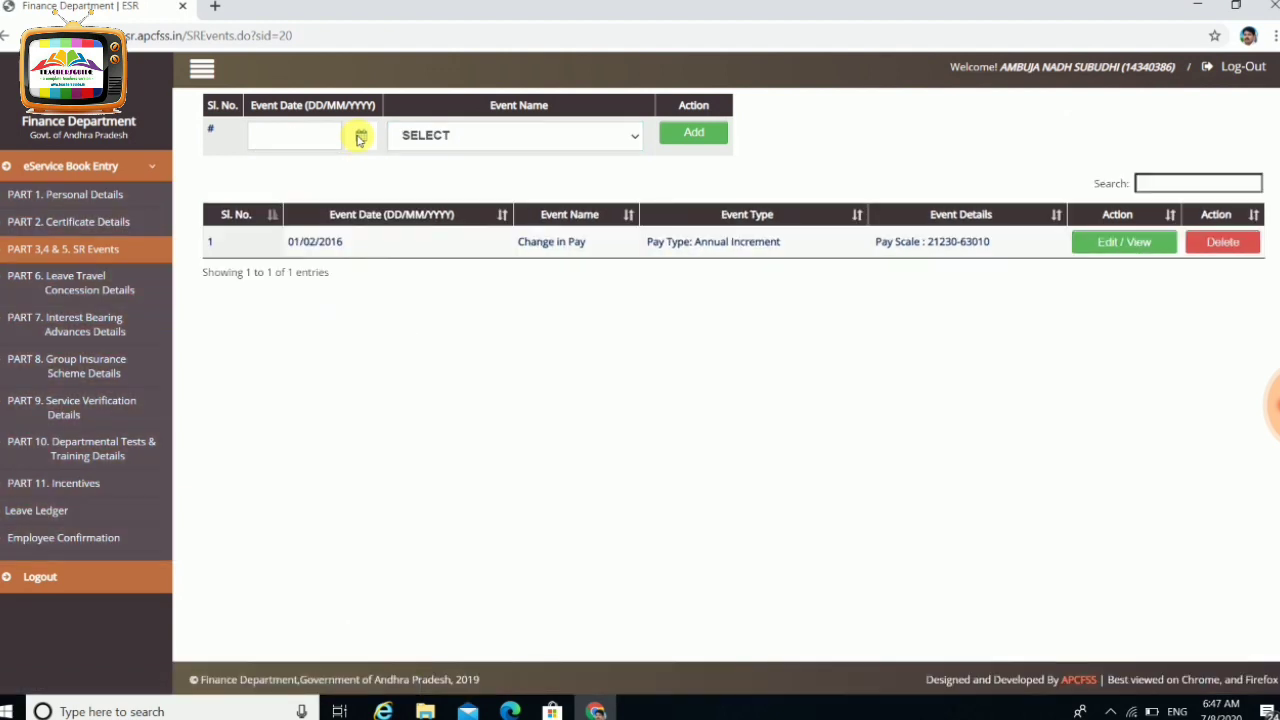
left_click(452, 143)
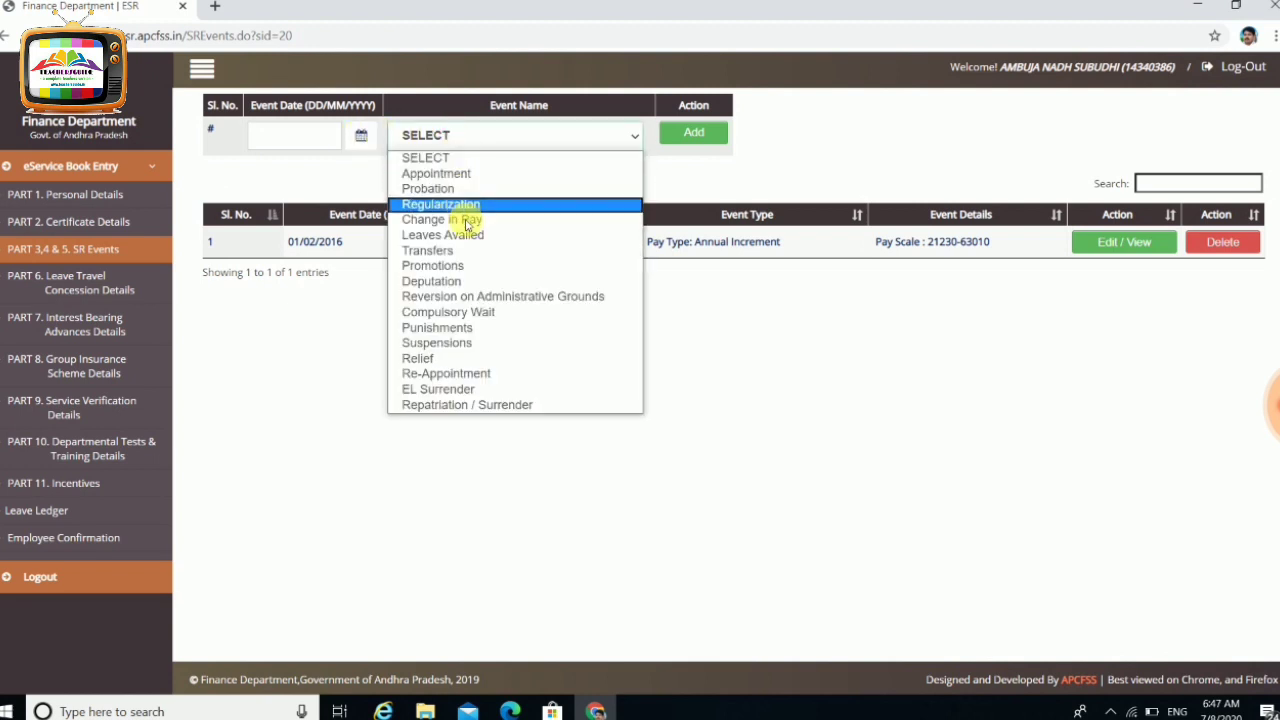
left_click(465, 252)
left_click(361, 135)
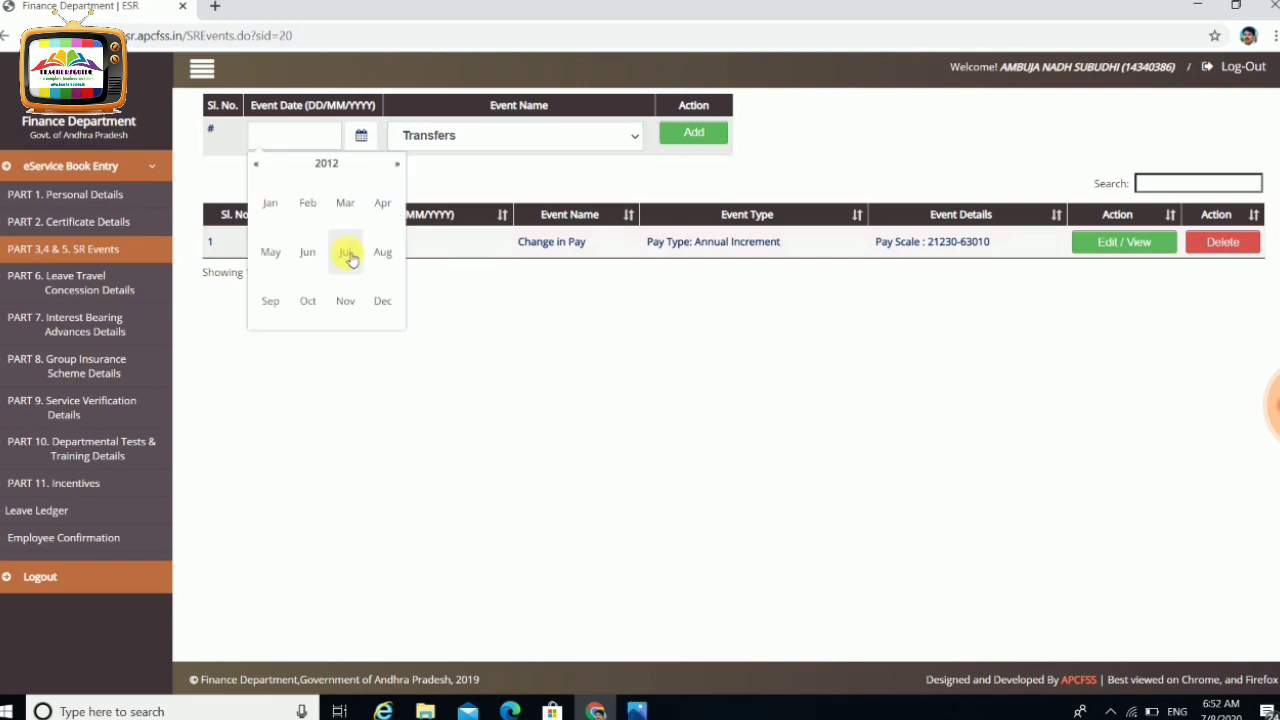
left_click(347, 253)
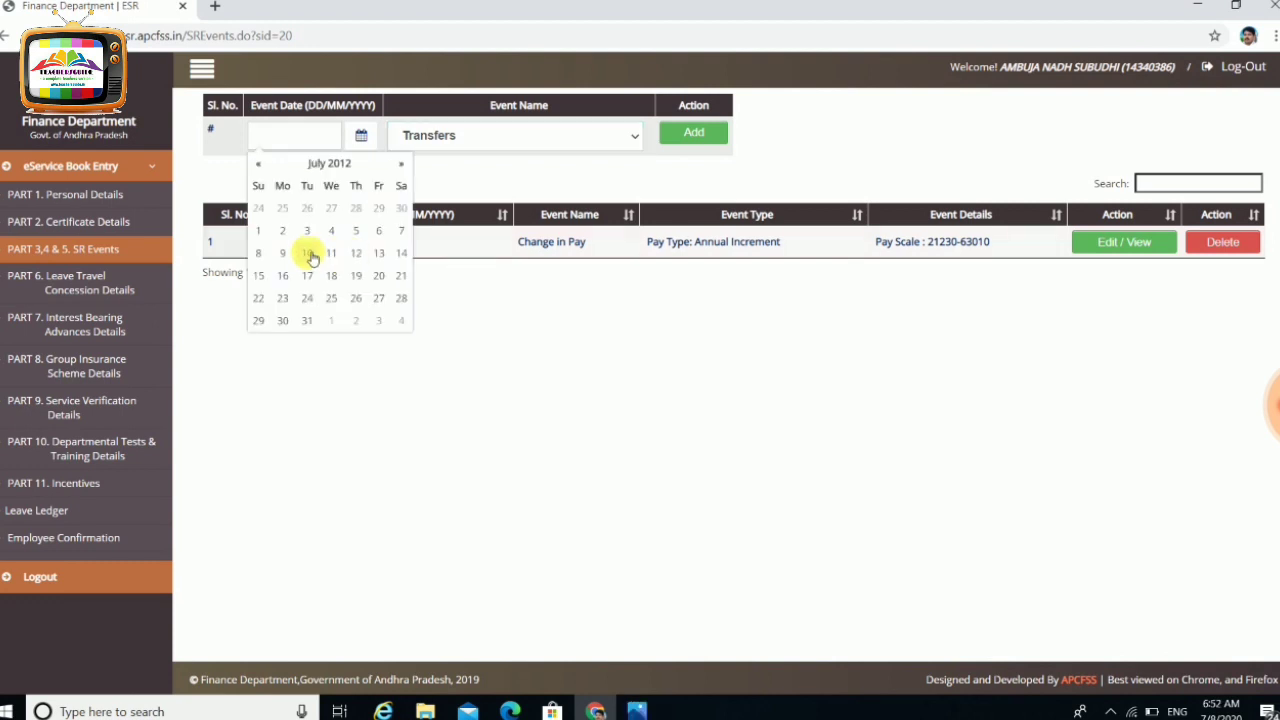
left_click(308, 254)
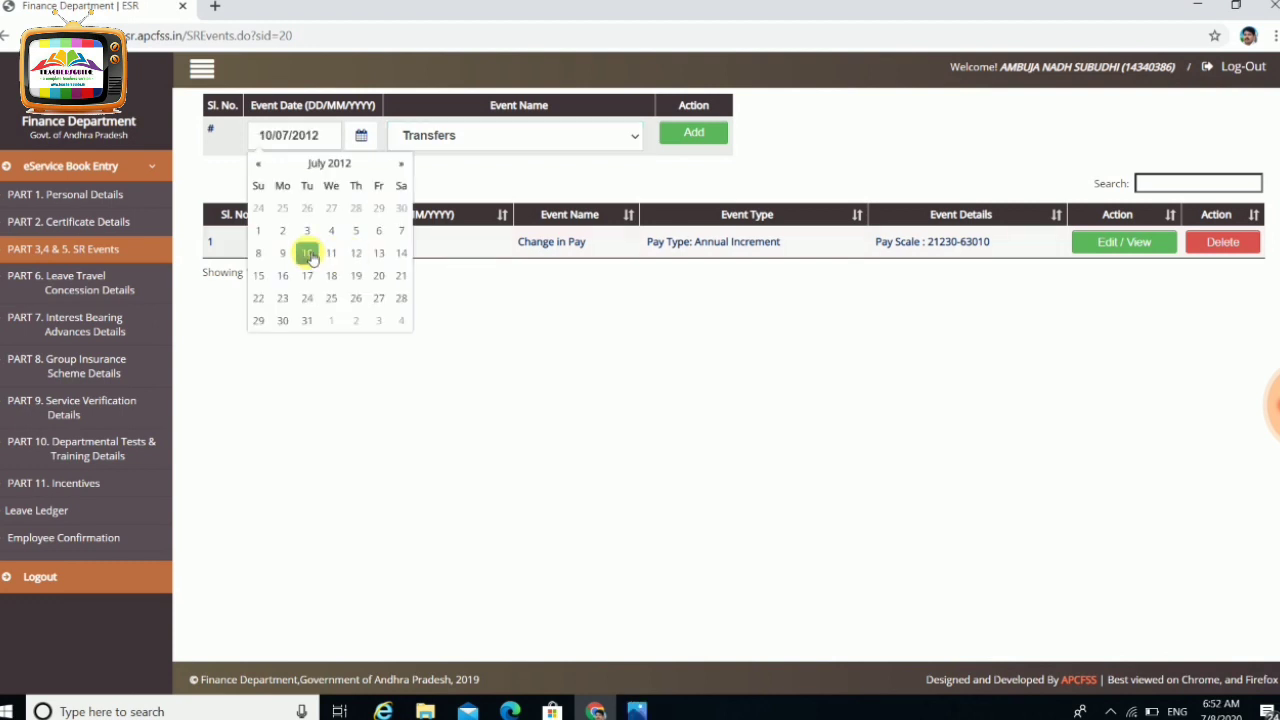
left_click(700, 137)
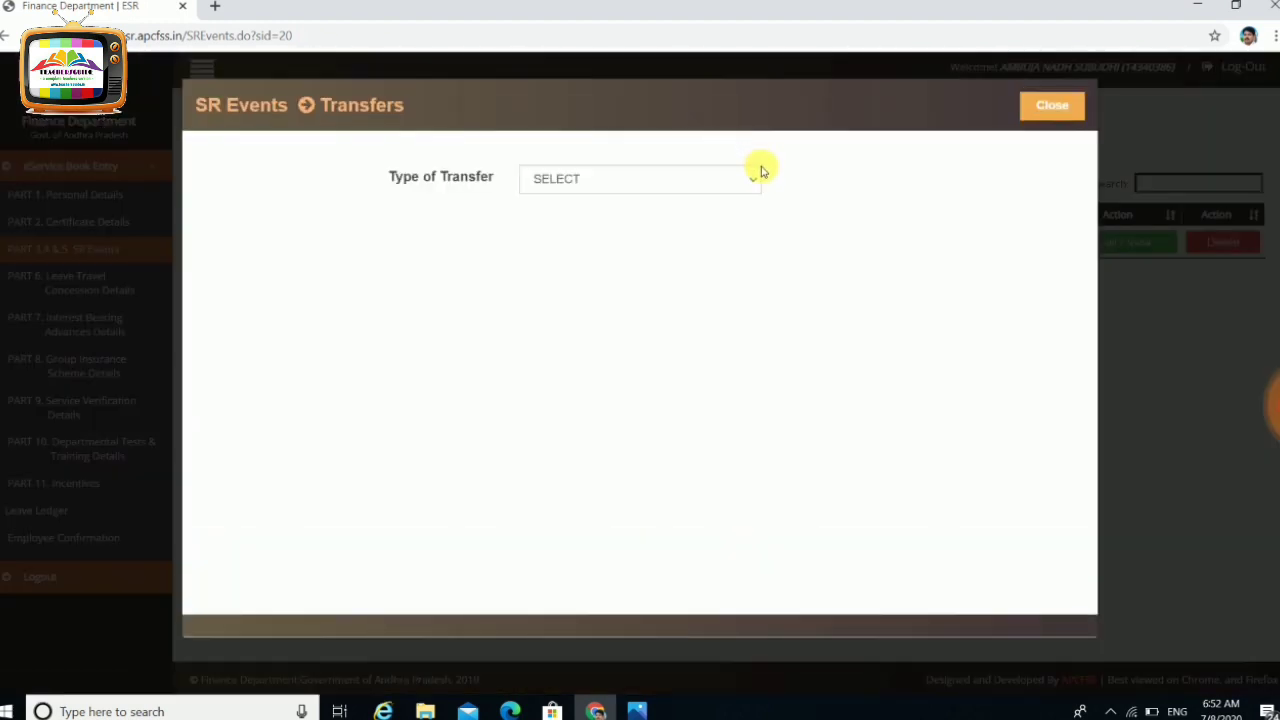
Set Type of Transfer to General Transfer and Transfer Type to On Request
left_click(752, 183)
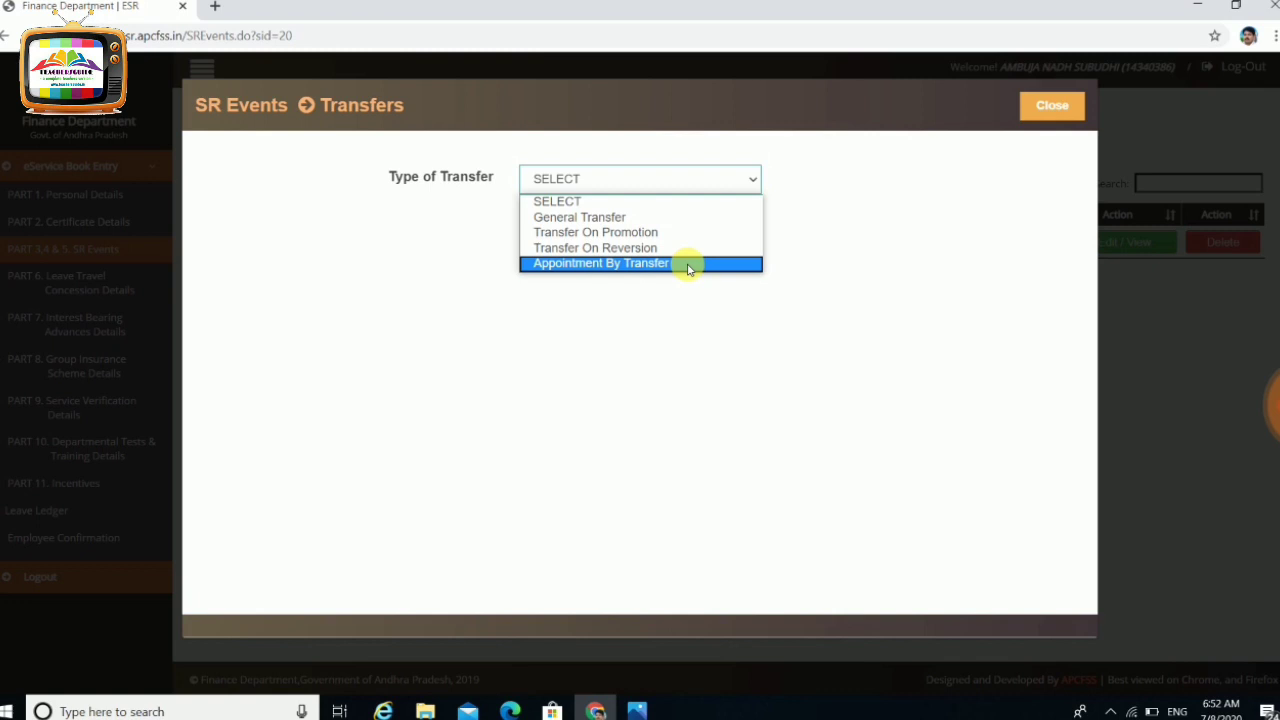
left_click(660, 220)
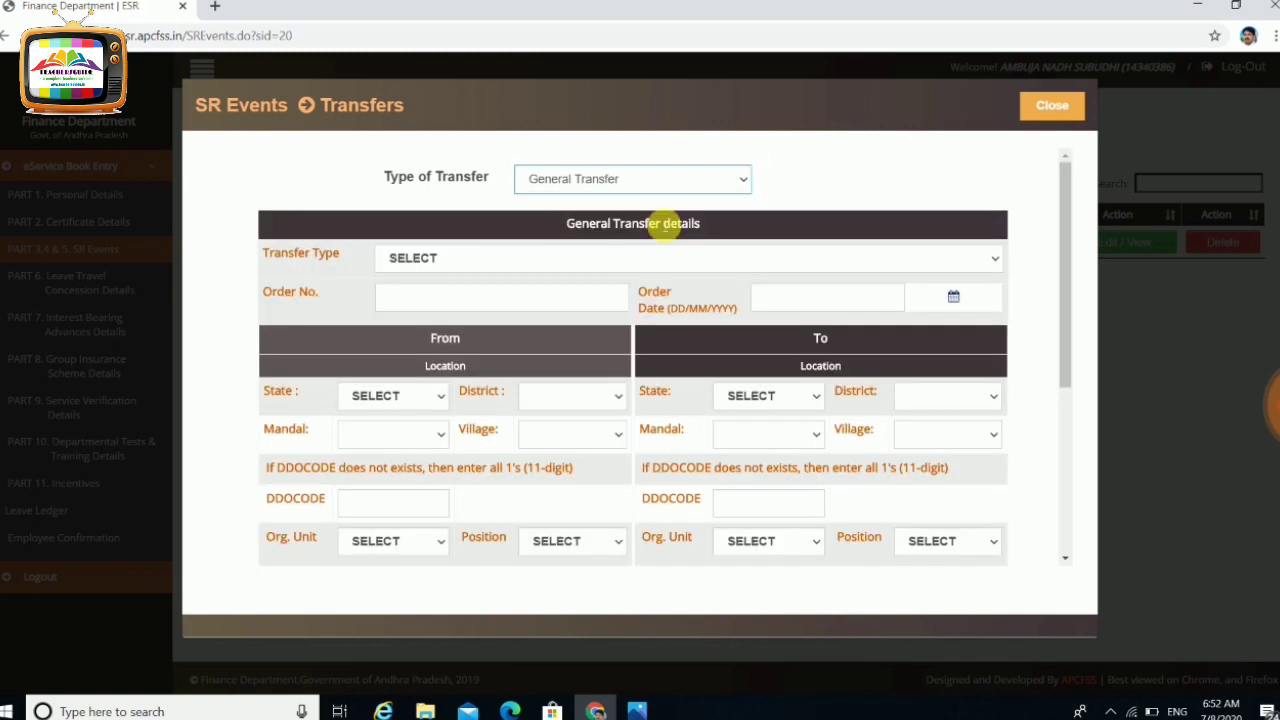
left_click(543, 265)
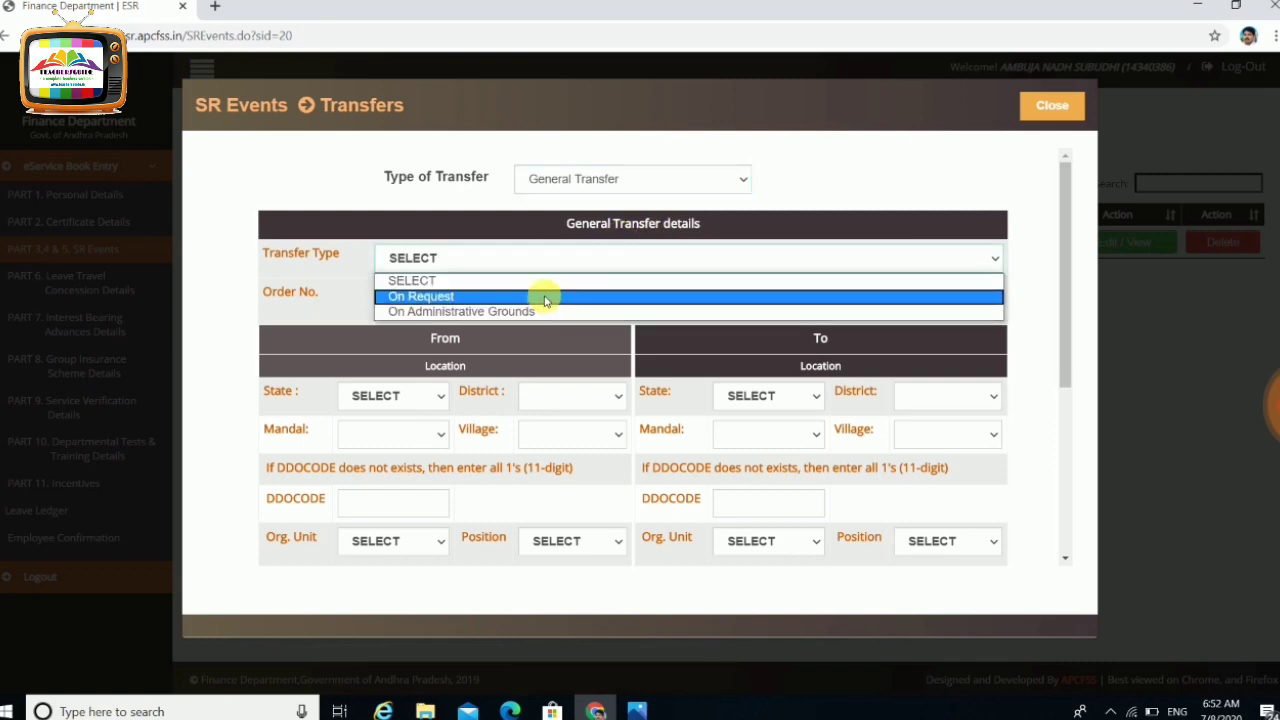
left_click(545, 297)
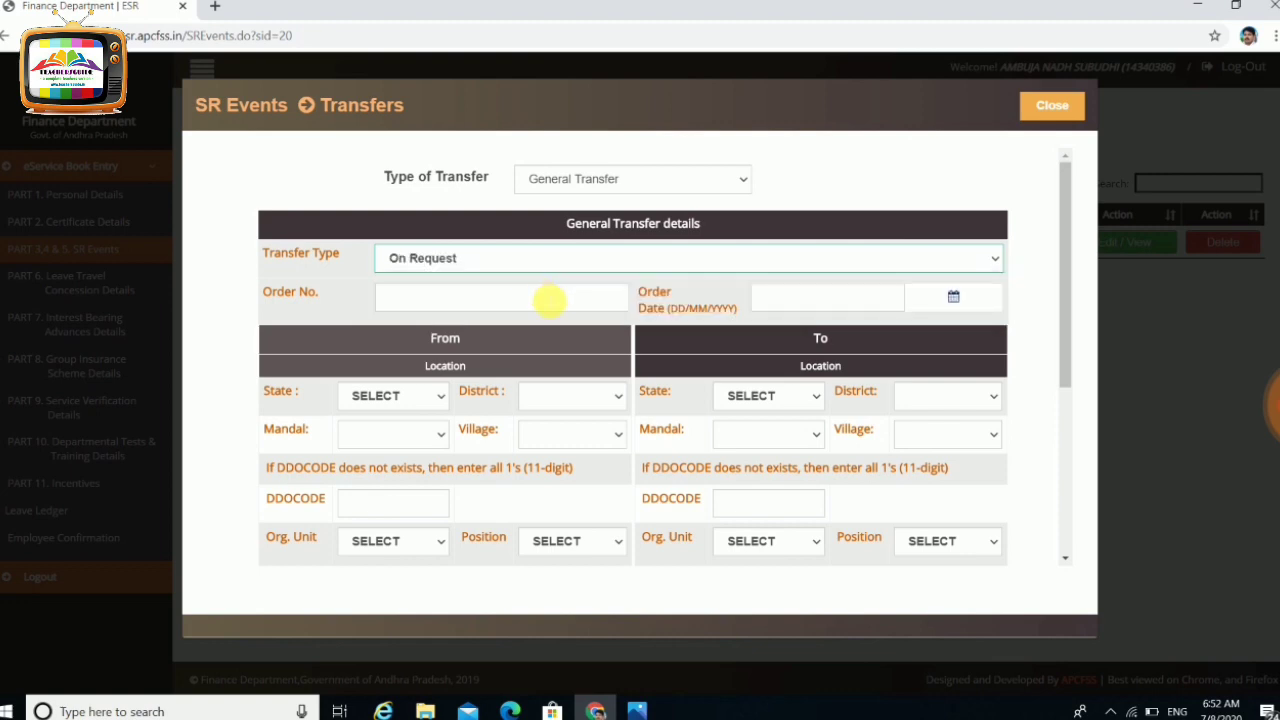
Enter the transfer order number and set the order date to 08/07/2012
left_click(536, 302)
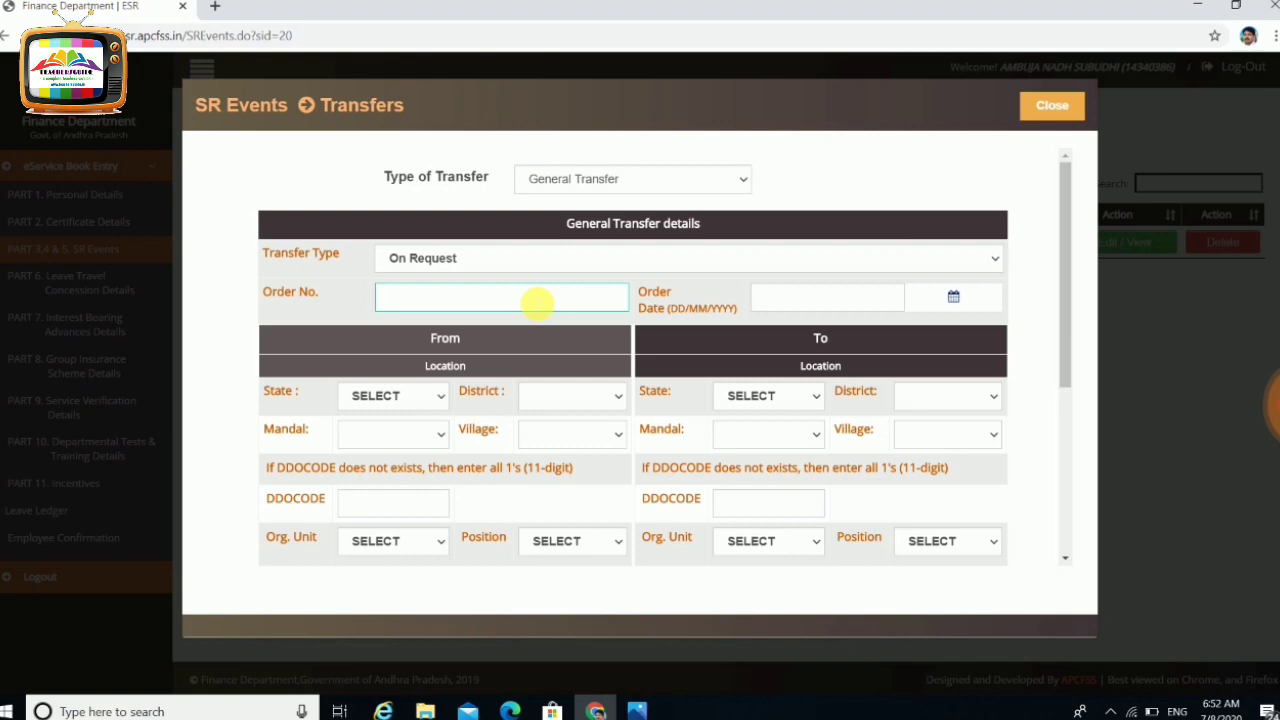
key("Tab")
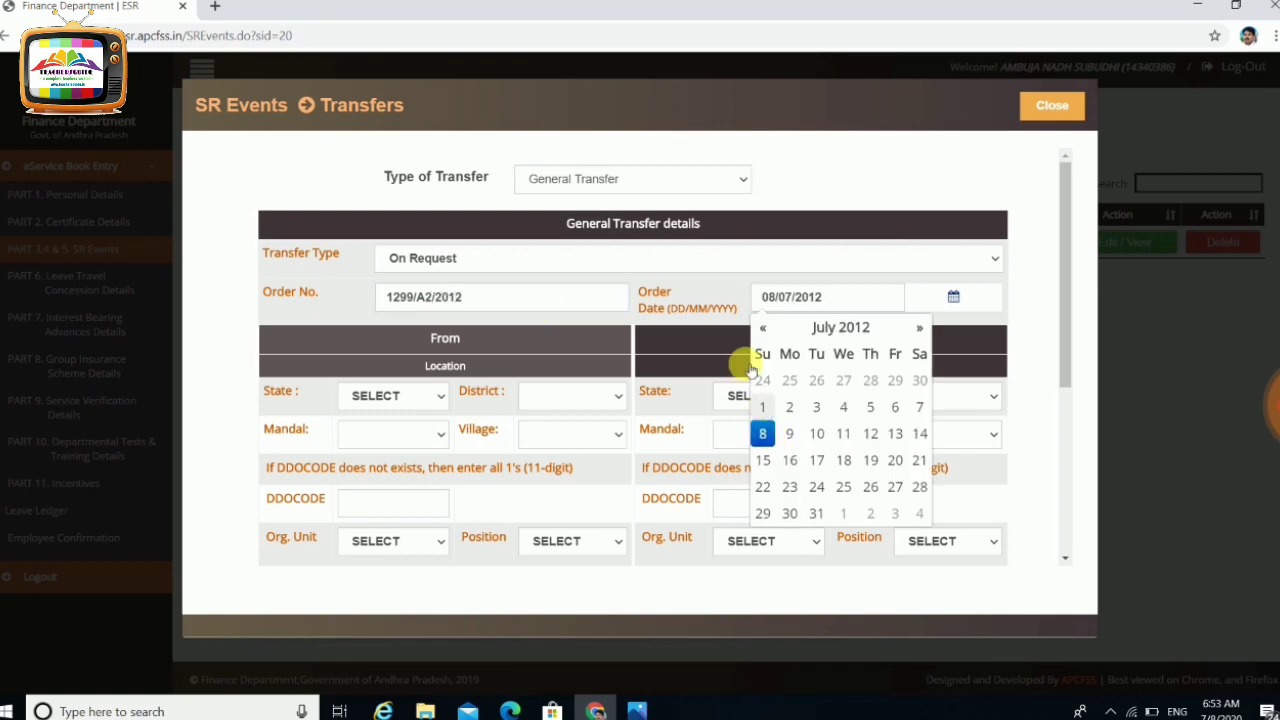
left_click(718, 276)
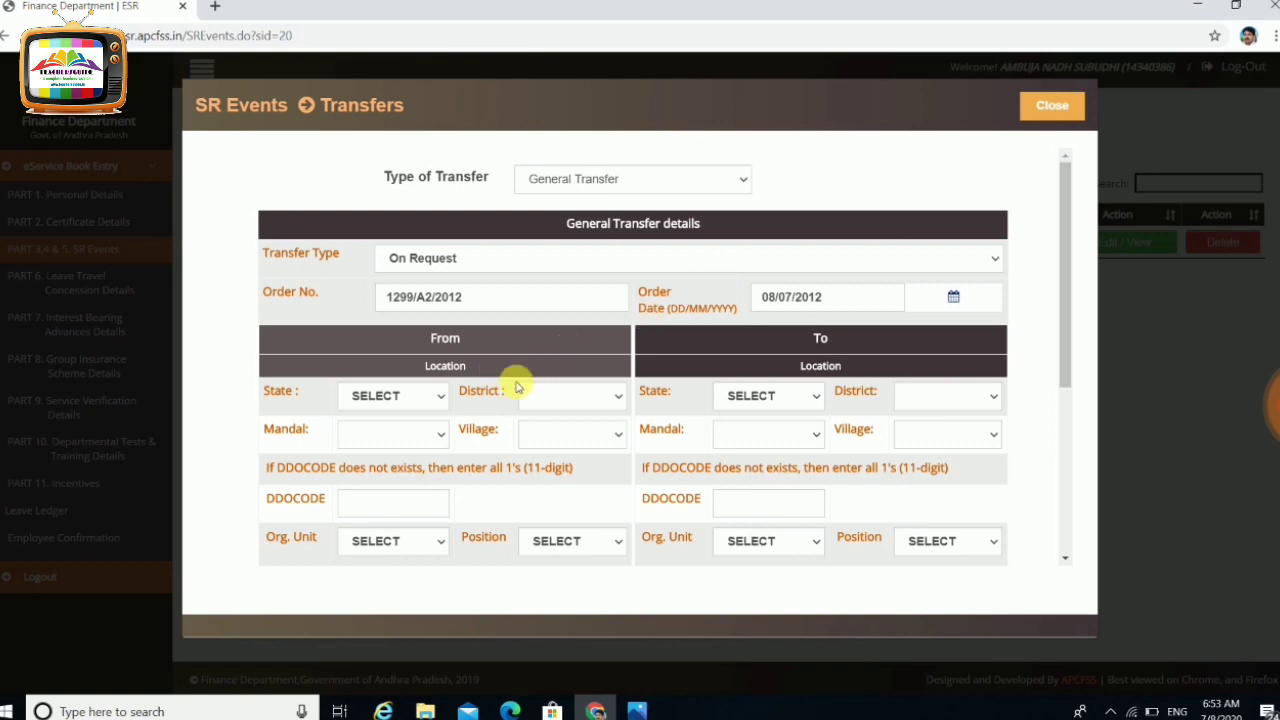
Set the From location to Vizianagaram district, DATTIRAJERU mandal, CHUKKAPETA village
left_click(441, 400)
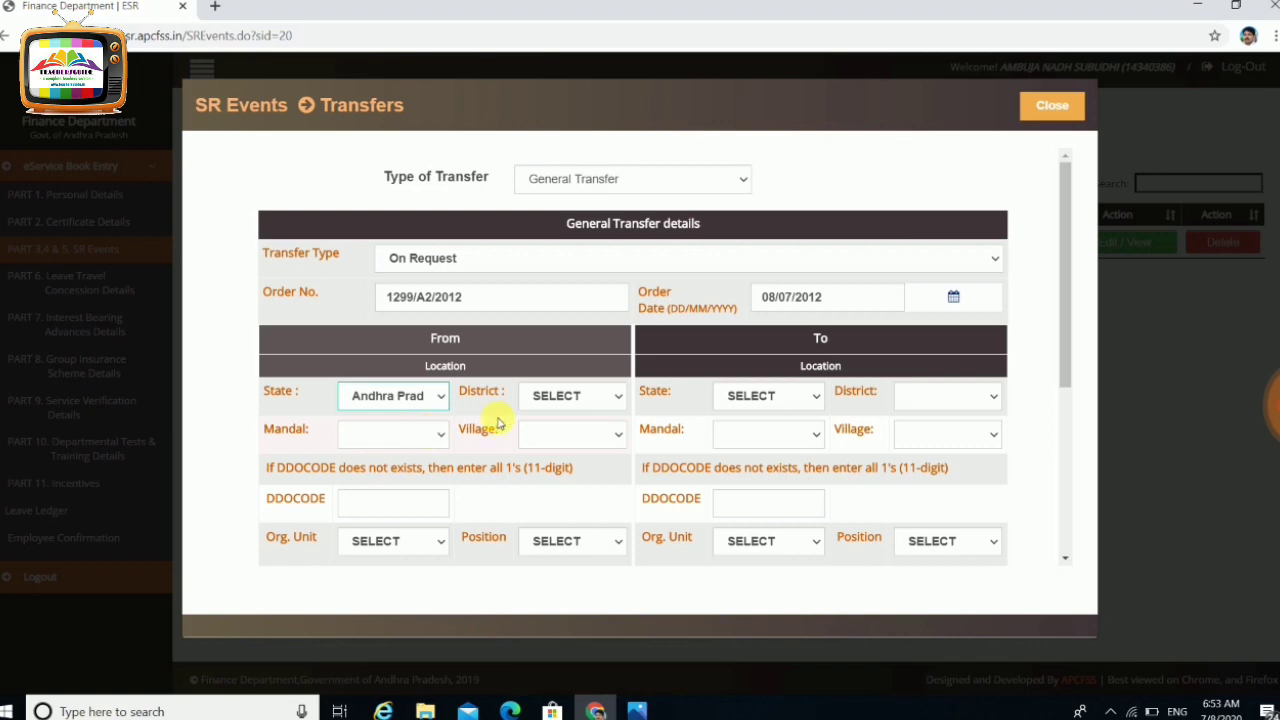
left_click(591, 399)
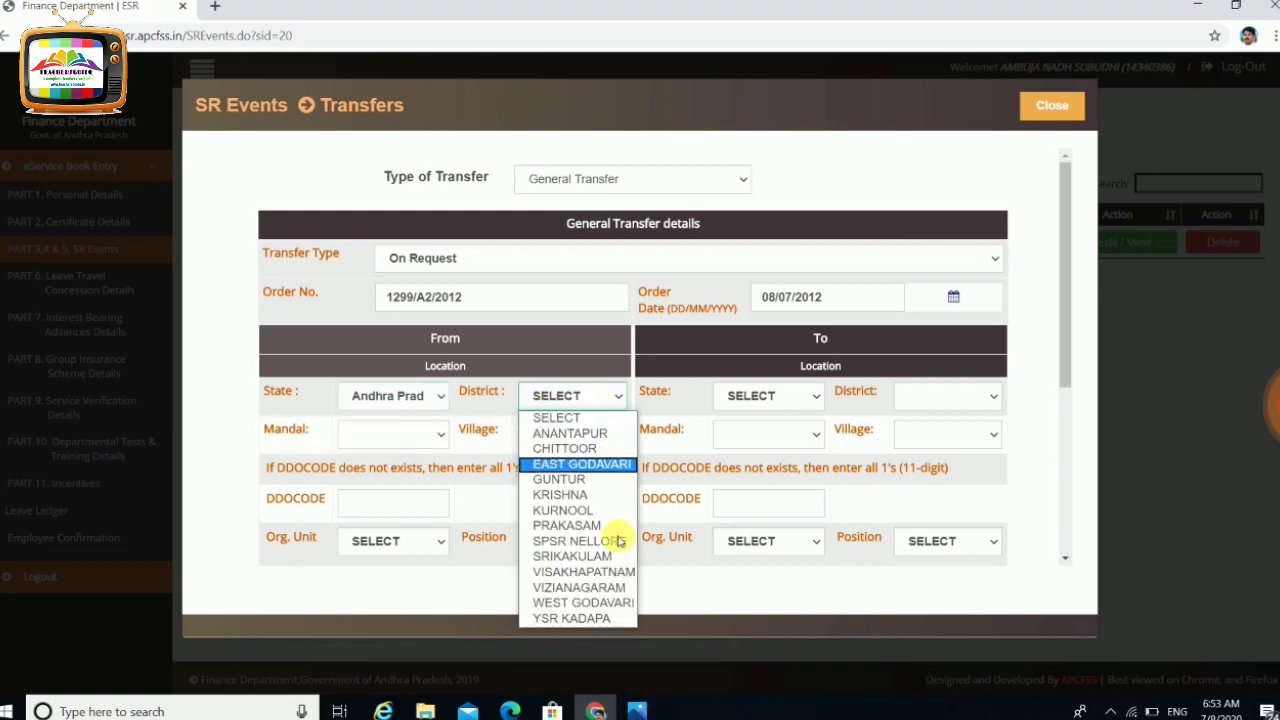
left_click(604, 592)
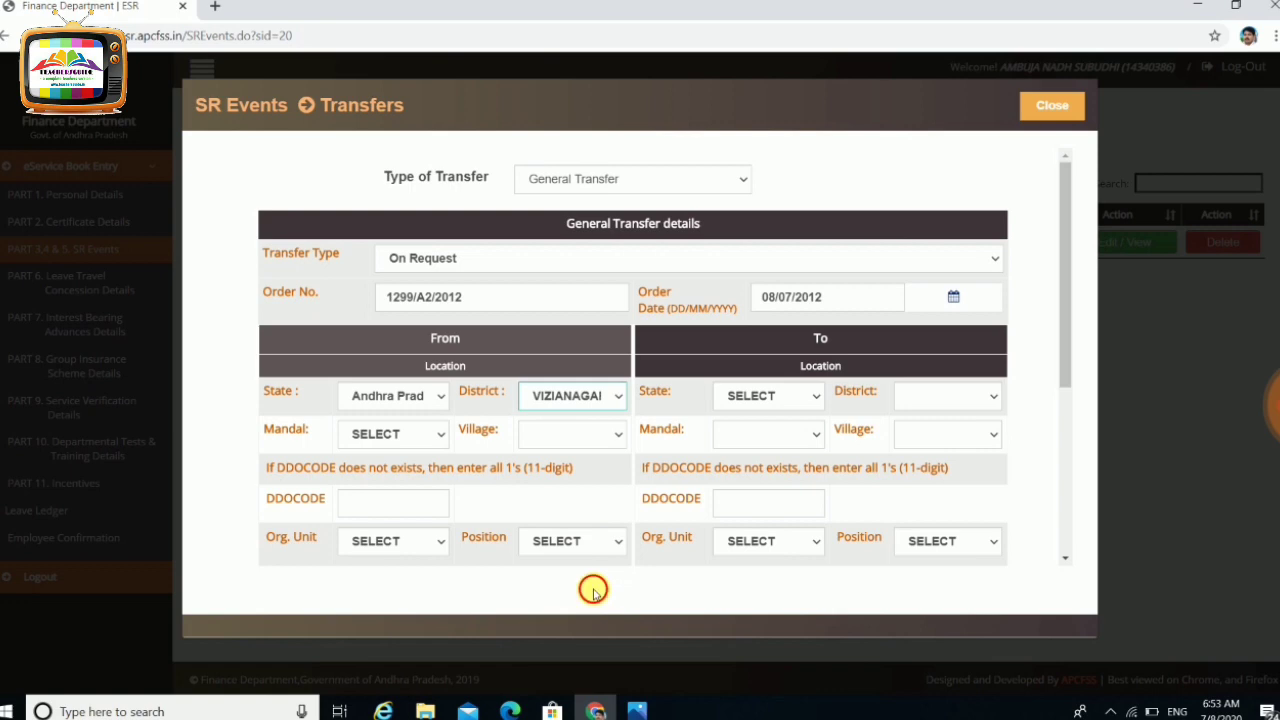
left_click(437, 432)
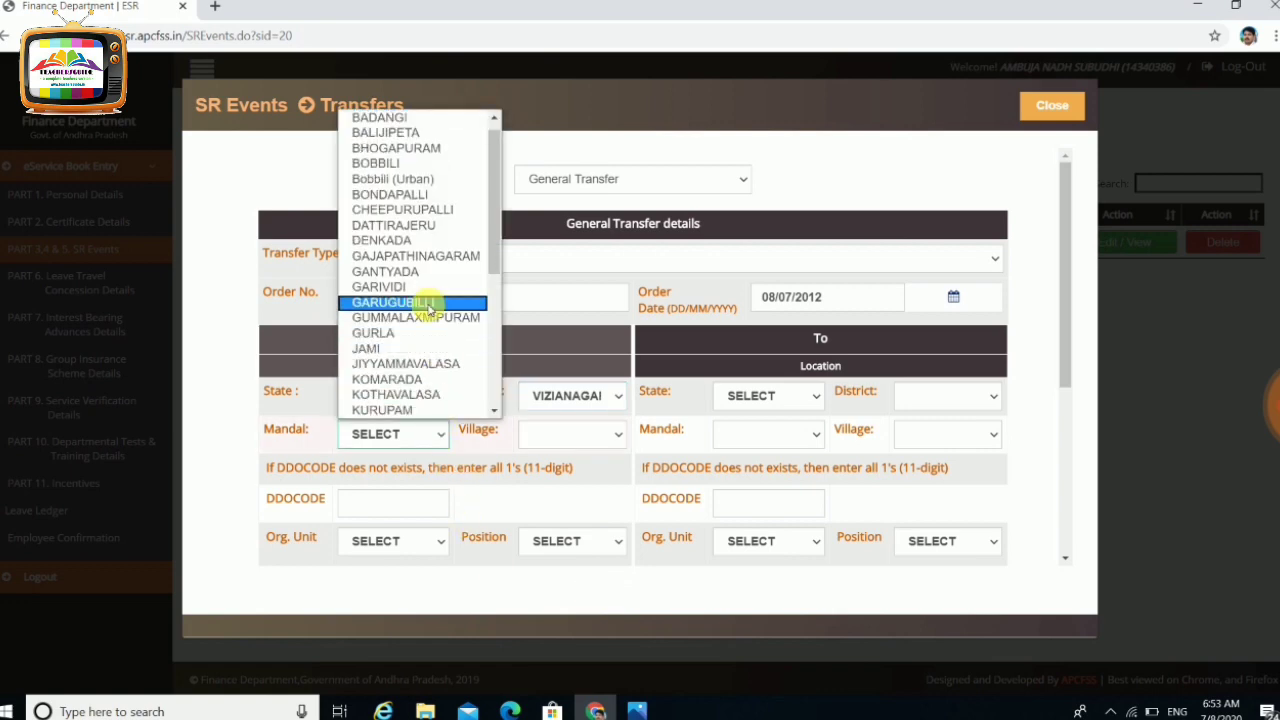
left_click(427, 229)
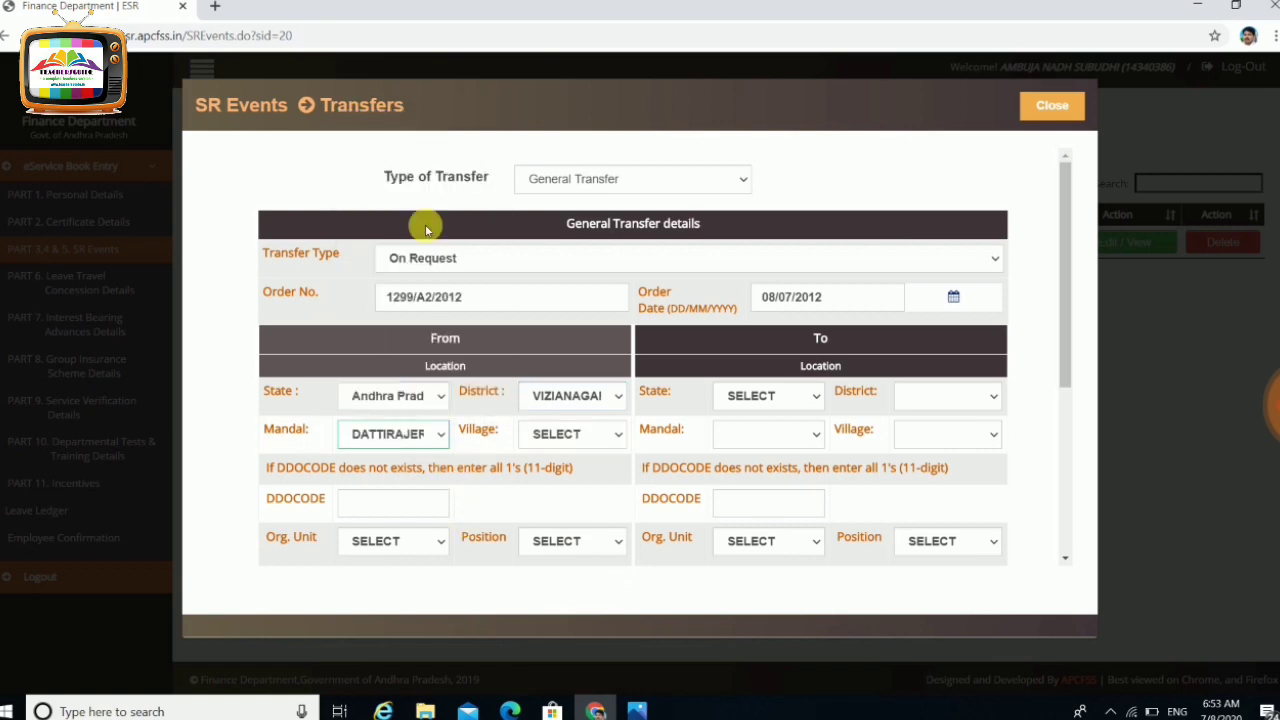
left_click(616, 437)
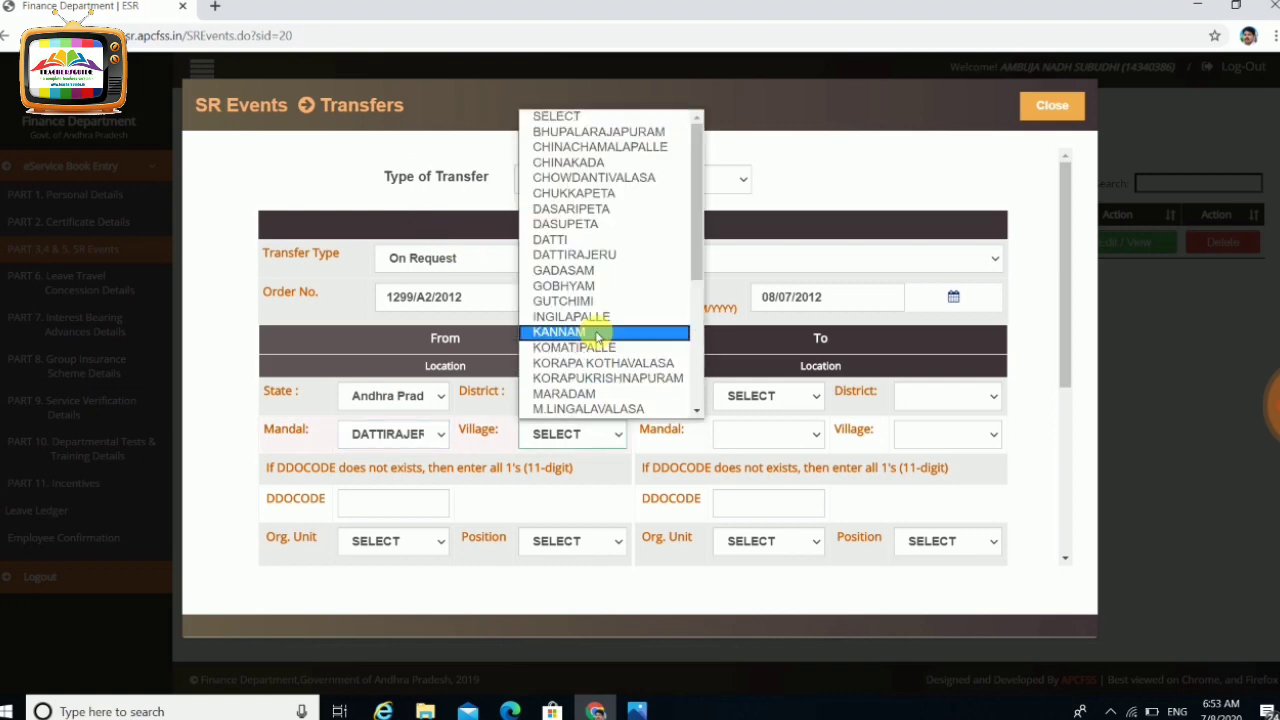
left_click(571, 193)
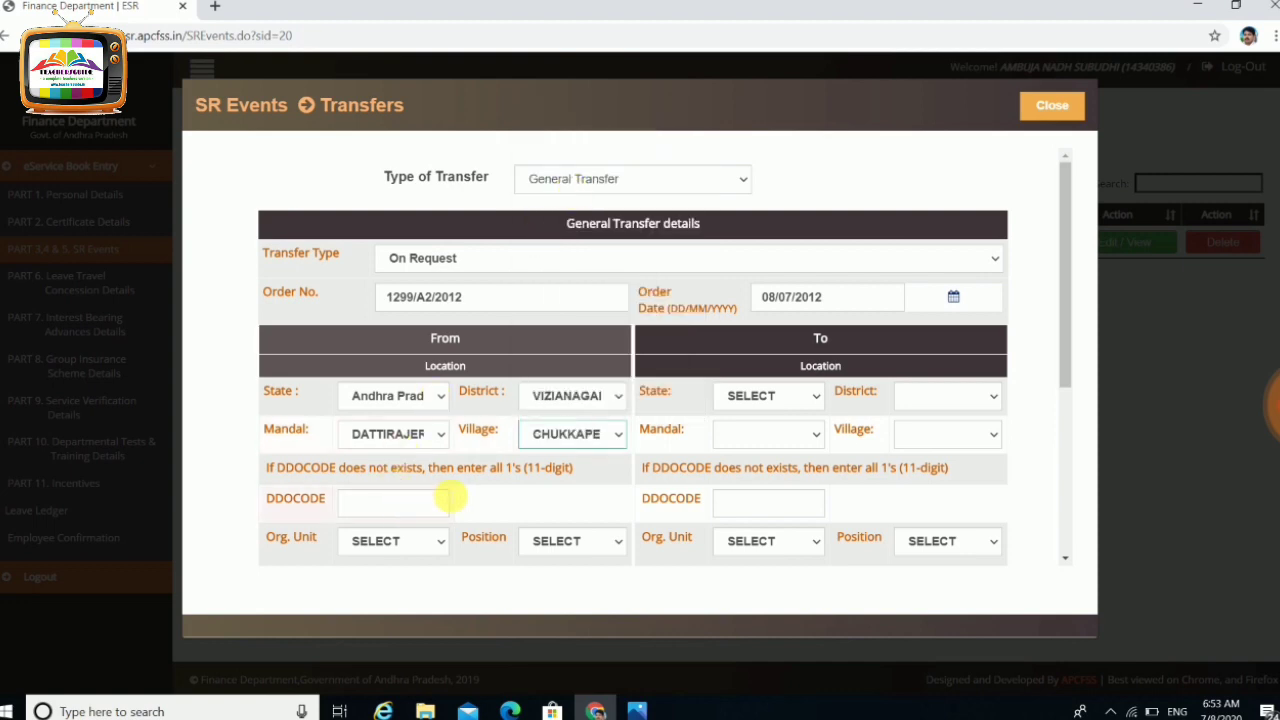
left_click(405, 509)
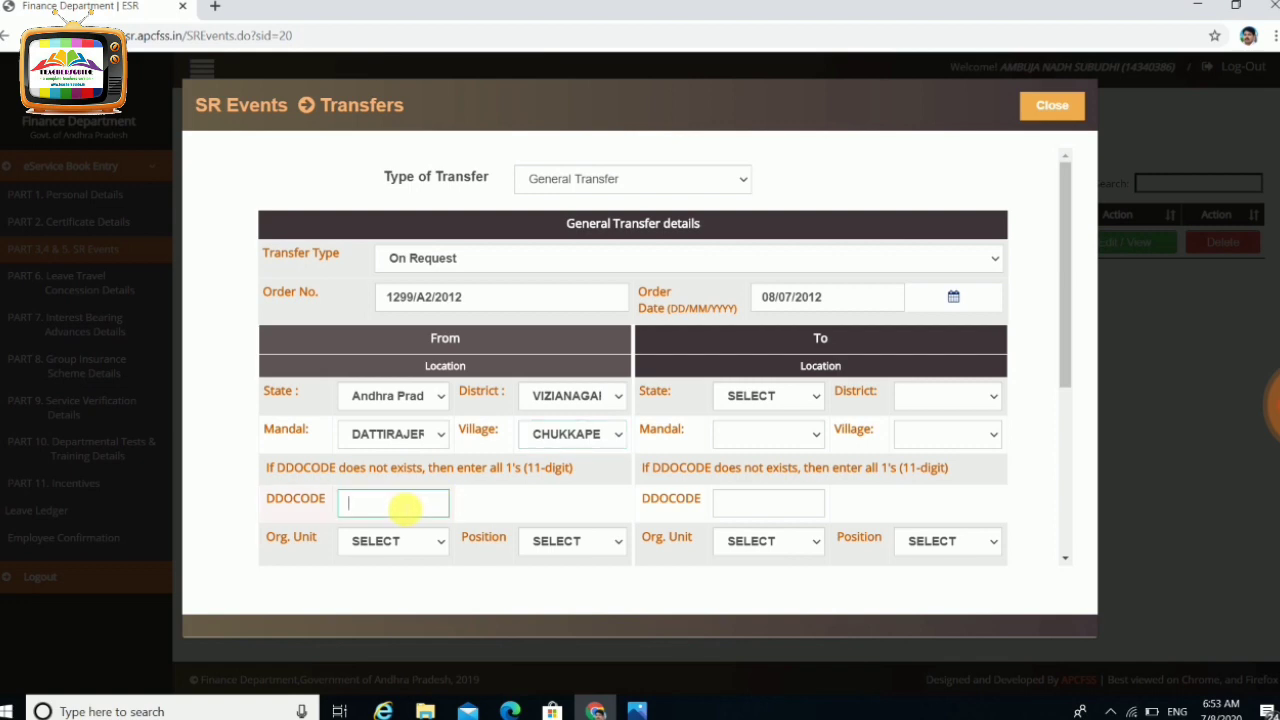
left_click(437, 543)
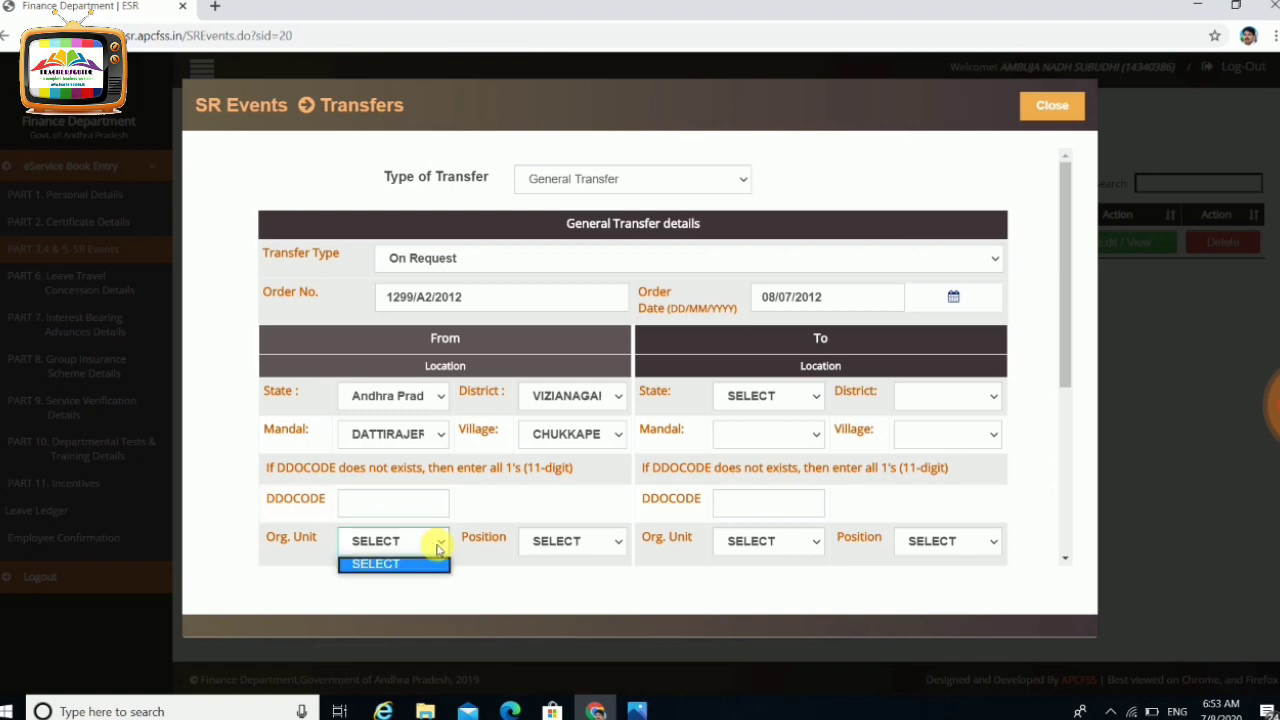
left_click(437, 545)
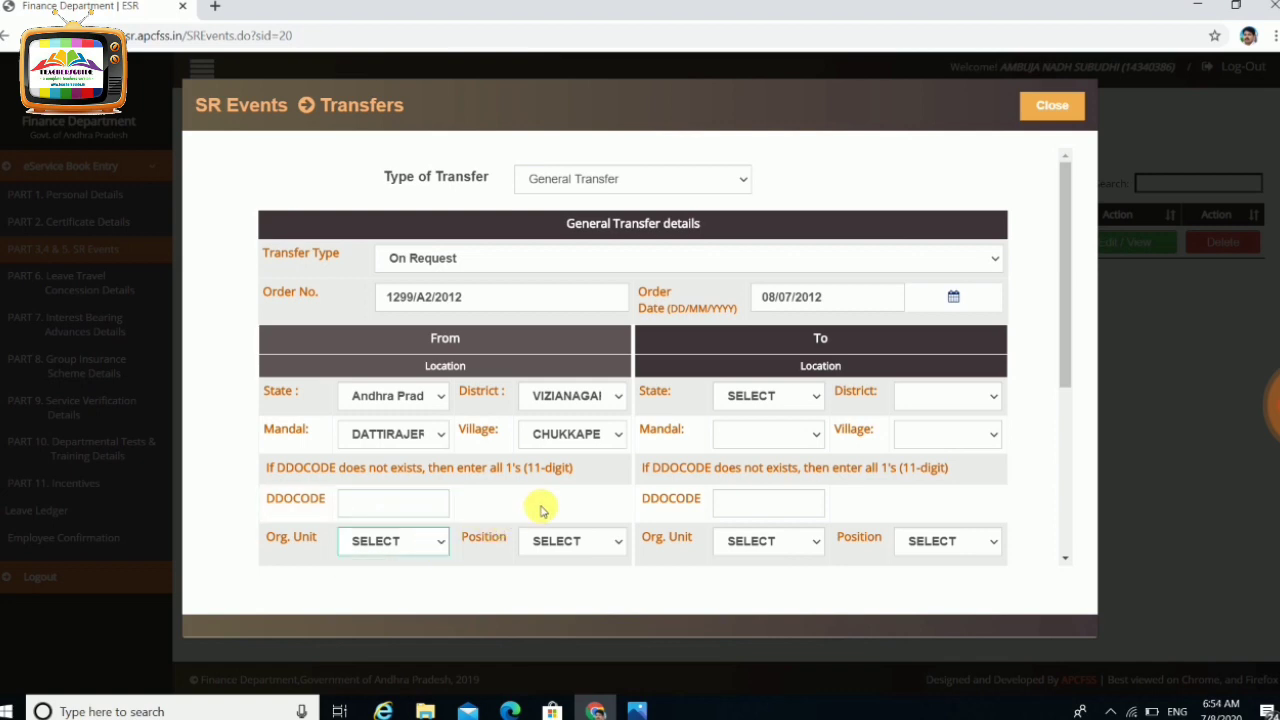
left_click(790, 398)
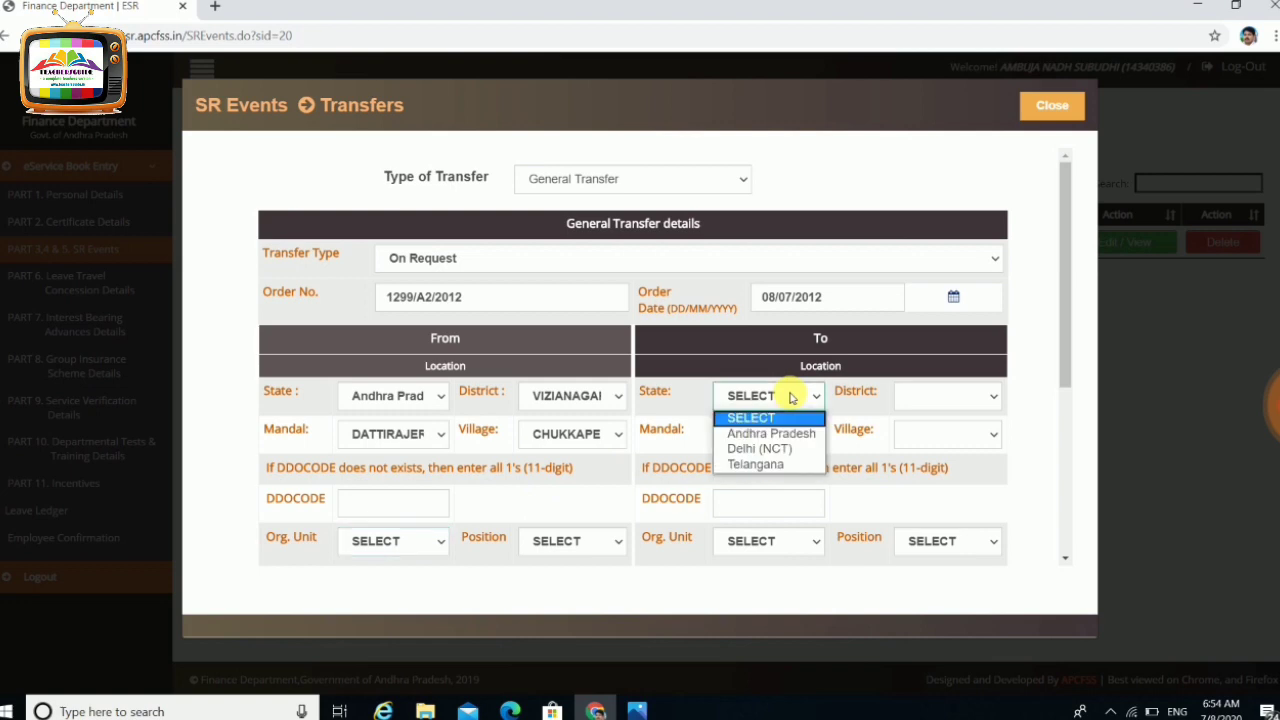
type("111111111")
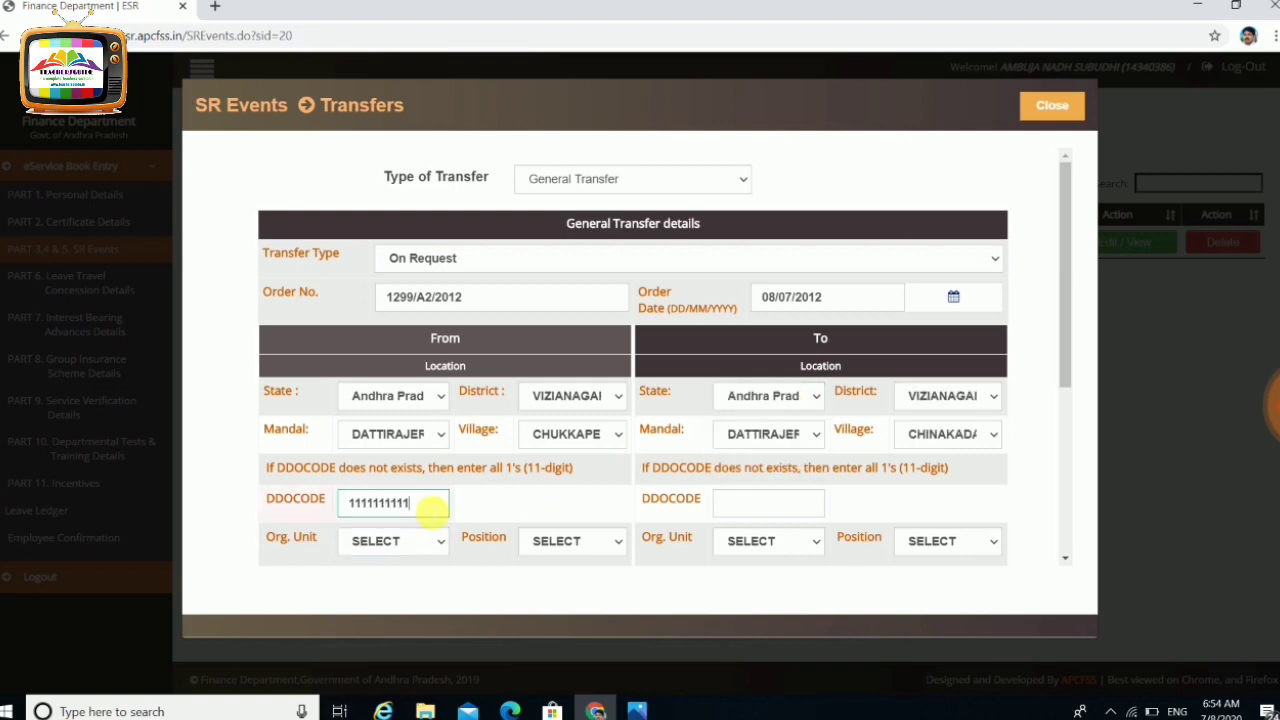
type("1")
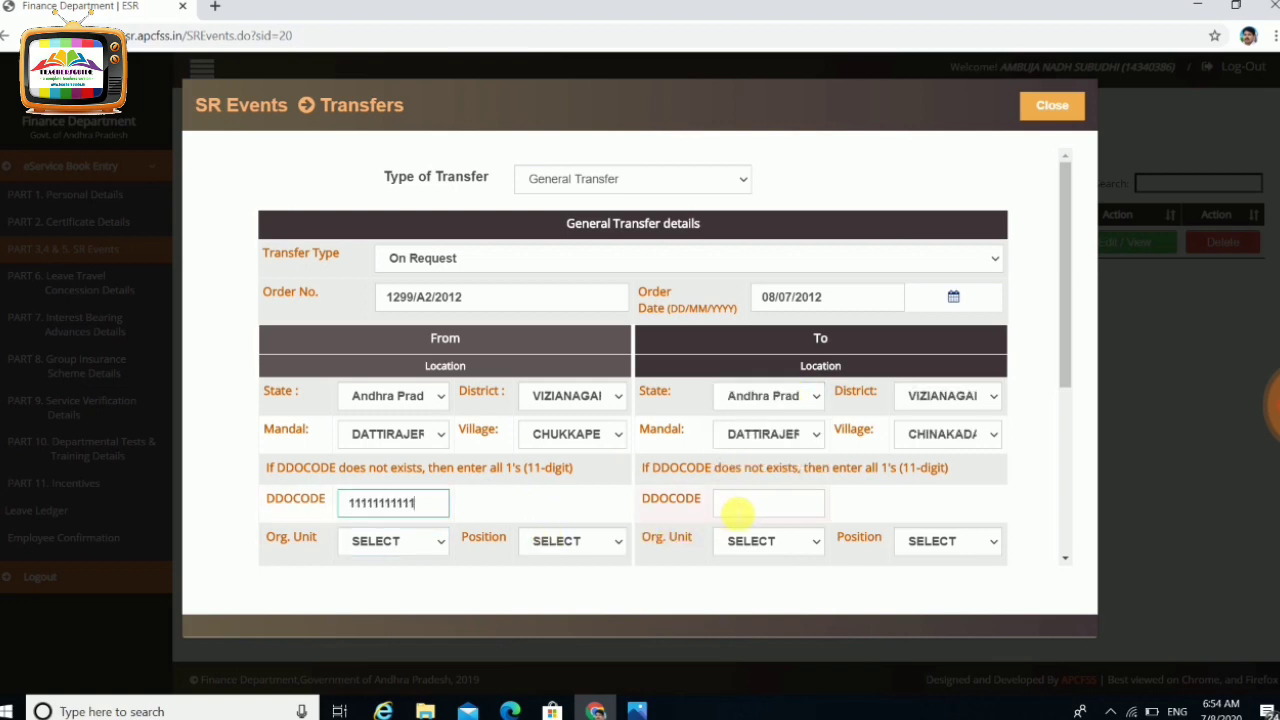
left_click(740, 505)
type("11")
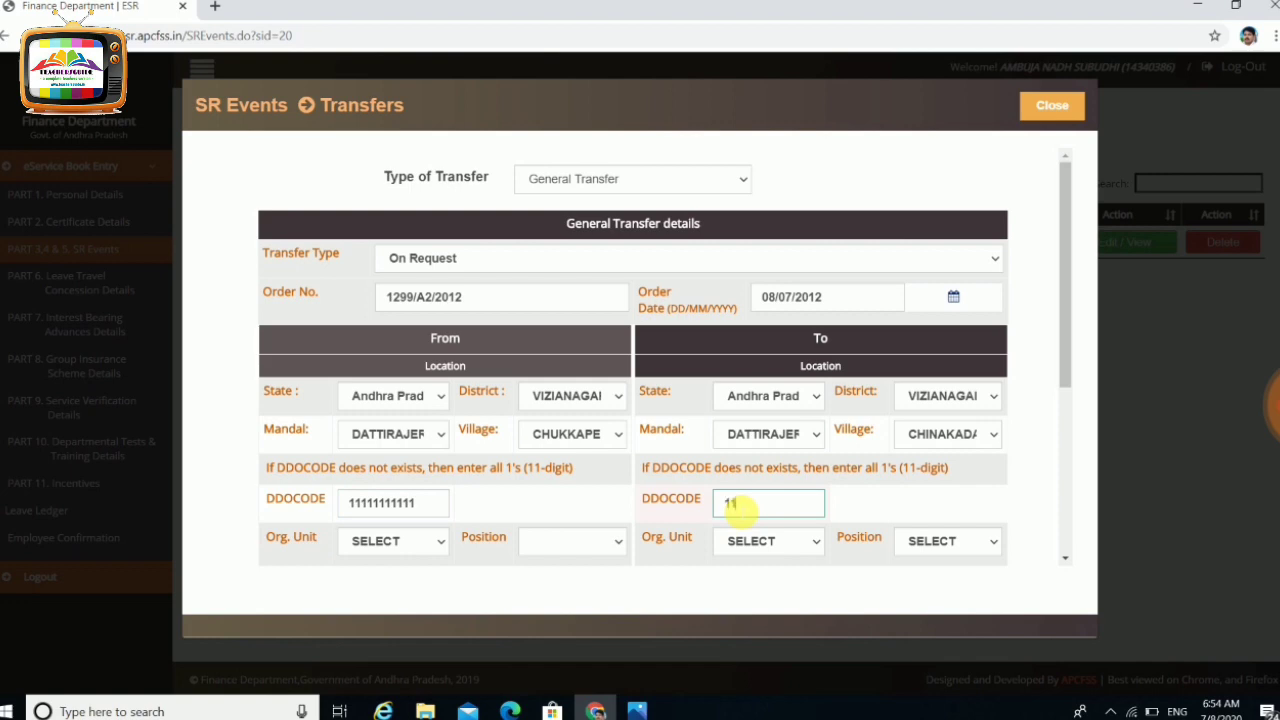
type("111111111")
Set the From and To Org. Unit and Position all to Any Other
left_click(444, 542)
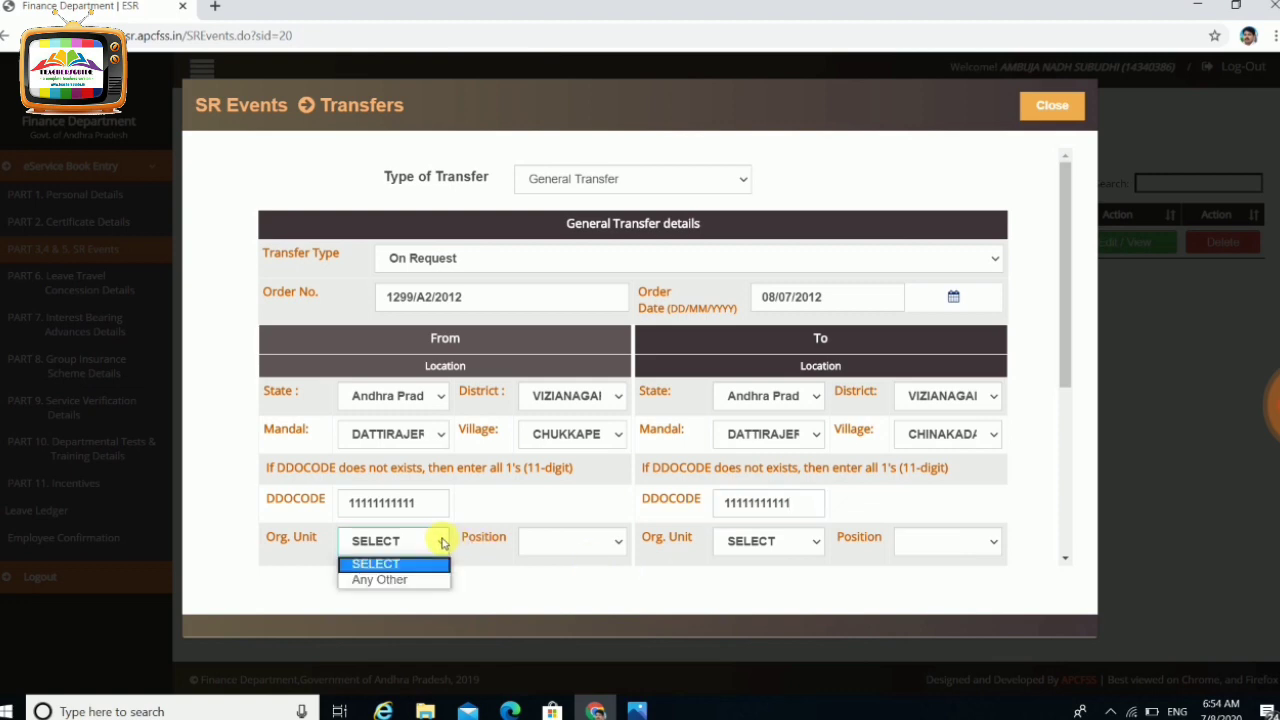
left_click(412, 580)
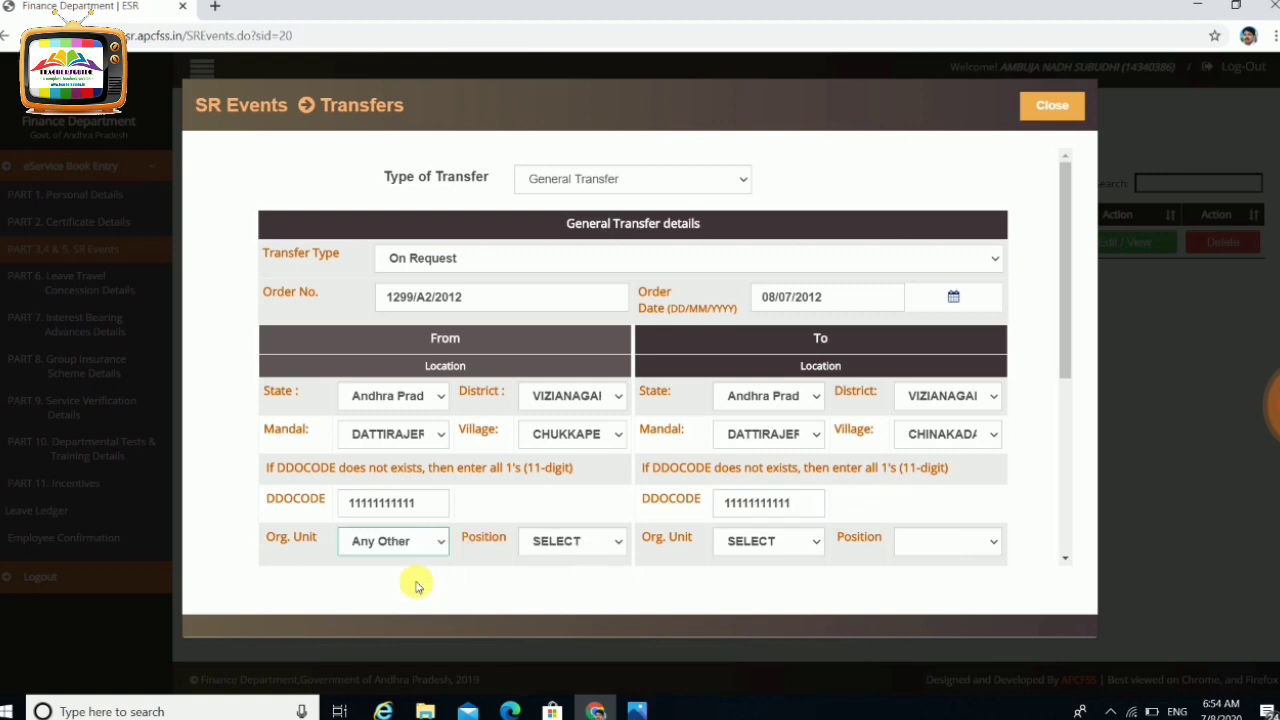
left_click(612, 545)
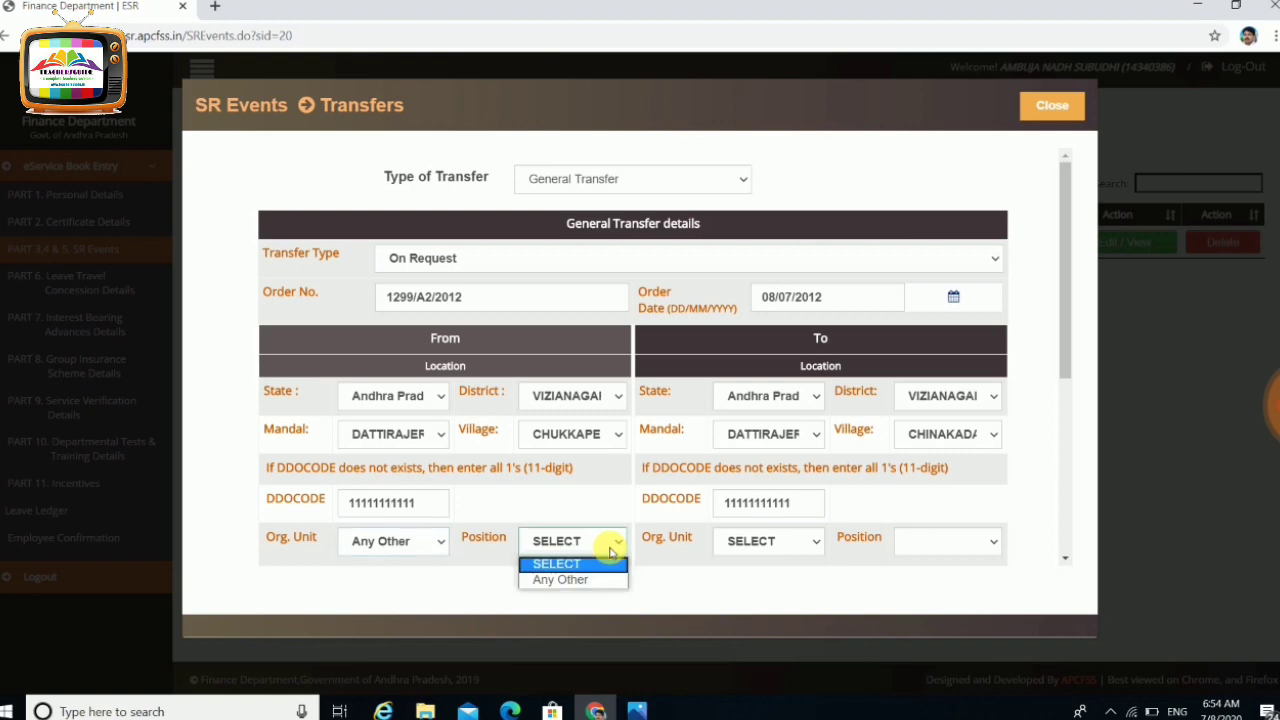
left_click(594, 580)
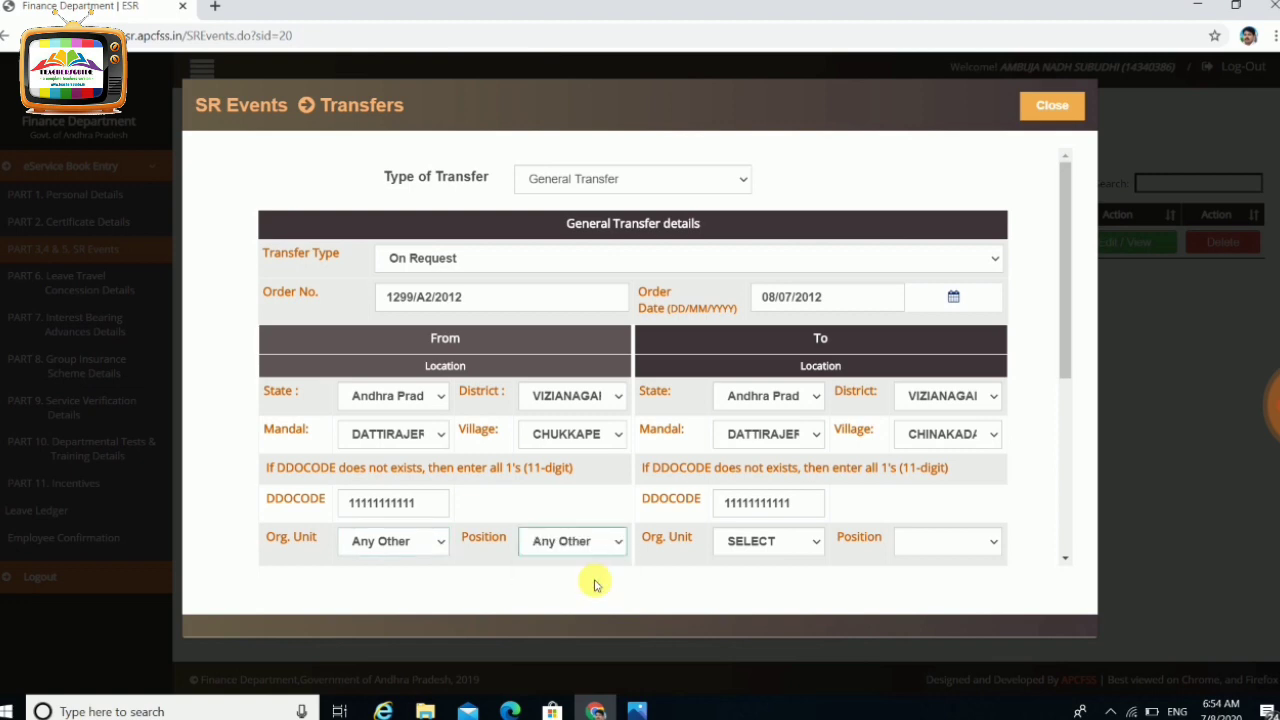
left_click(792, 547)
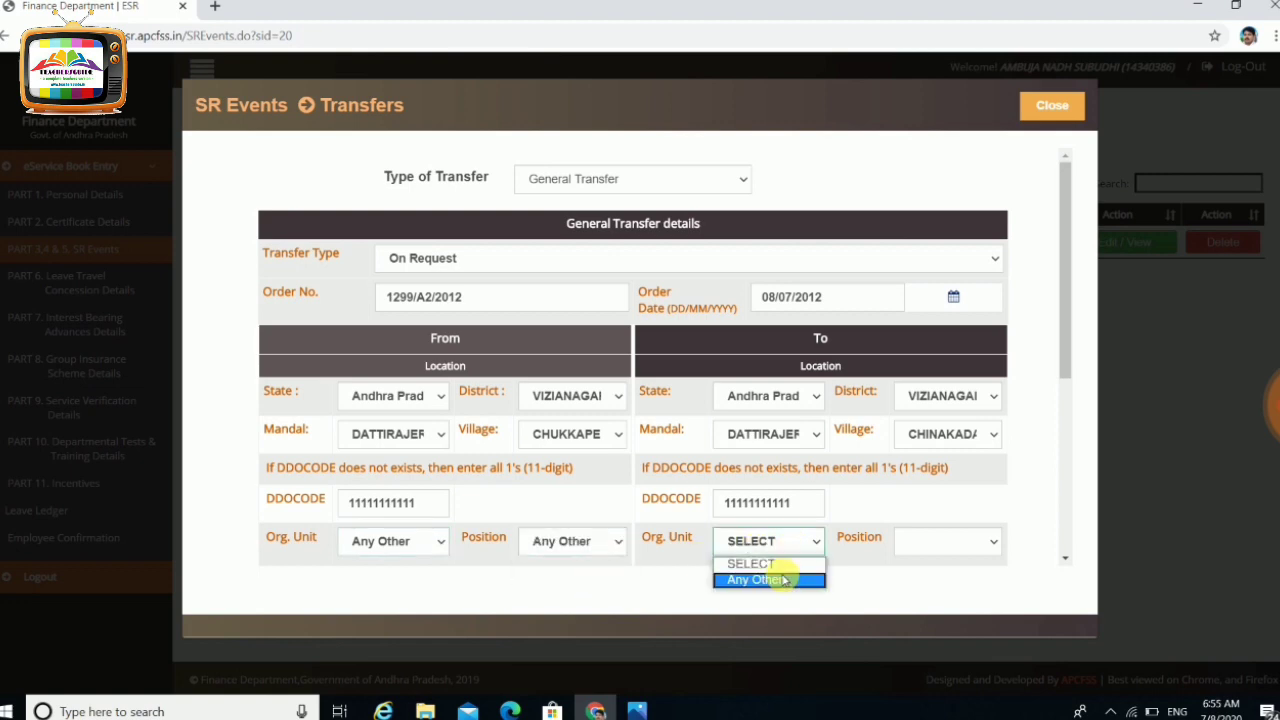
left_click(775, 579)
left_click(963, 543)
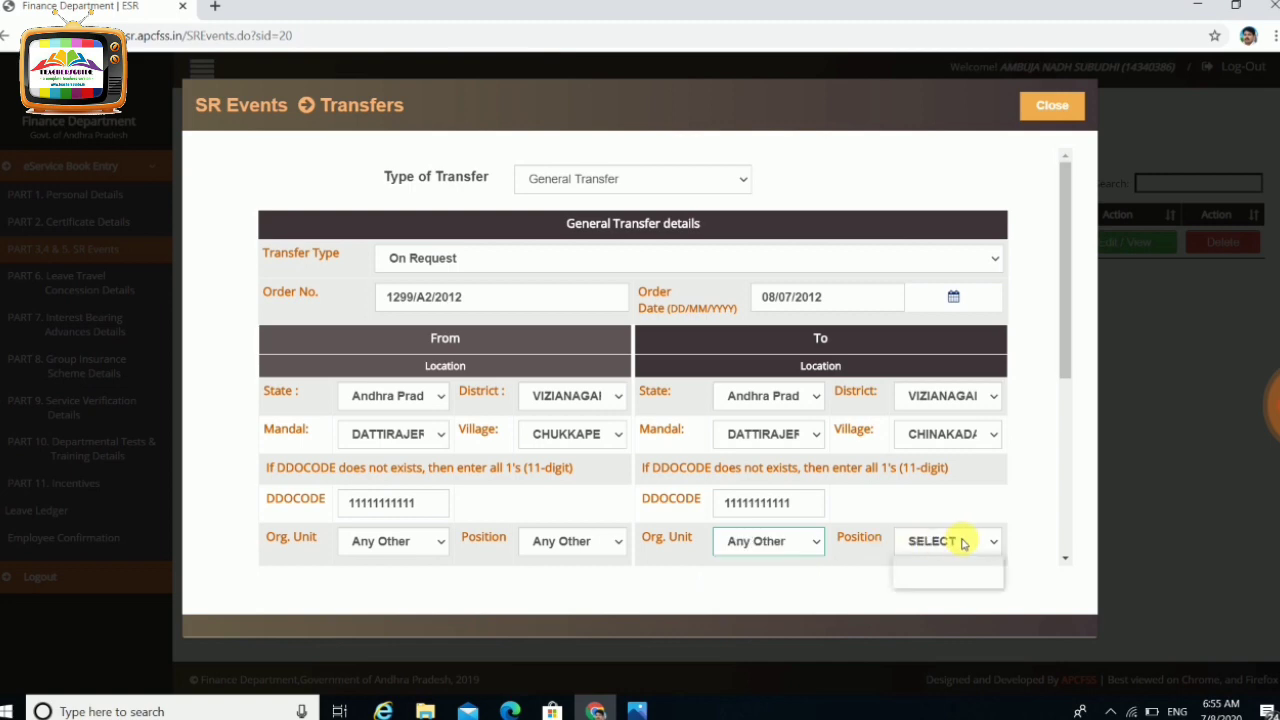
left_click(955, 581)
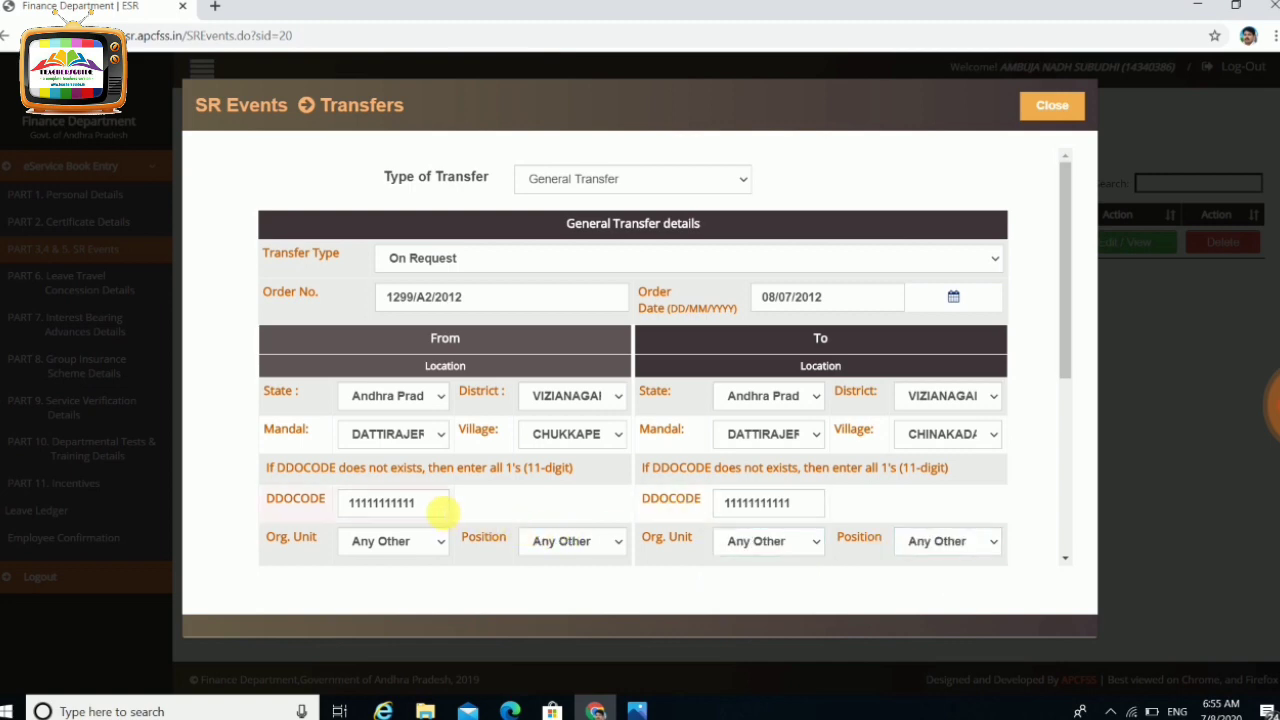
left_click(437, 501)
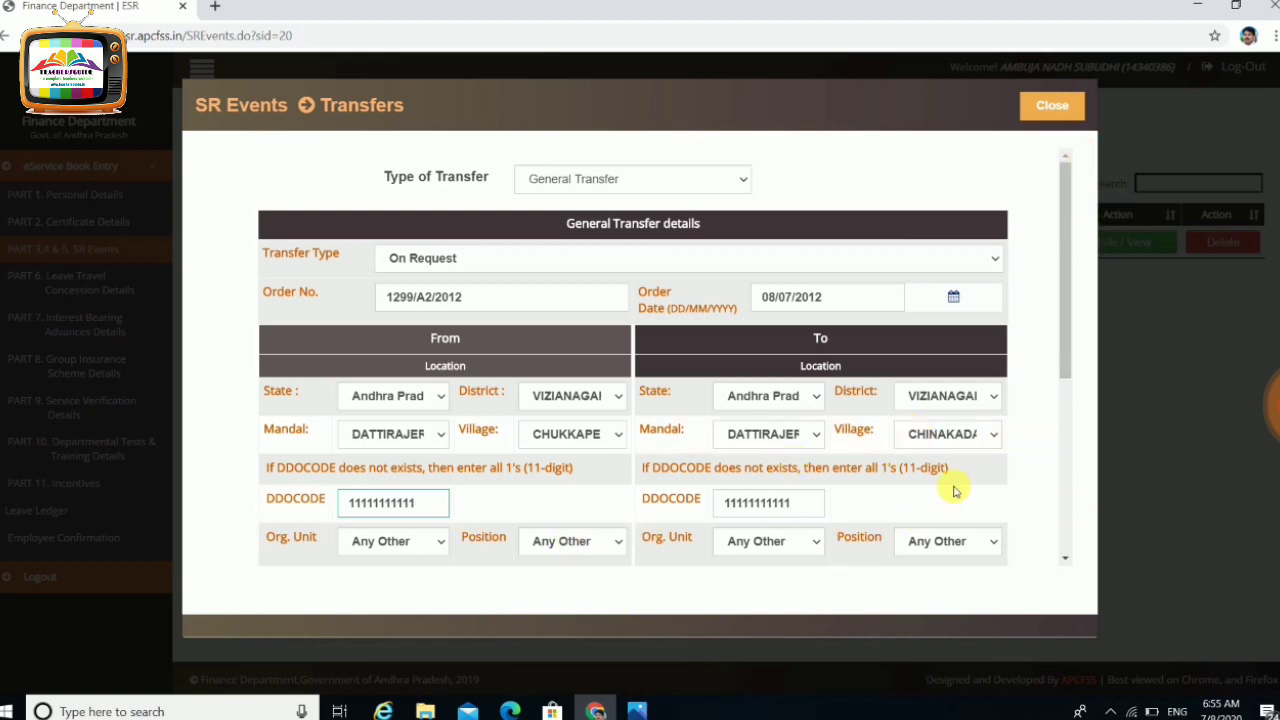
Set both Date of Relief and Date of Joining to 12 July 2012
left_click_drag(1068, 337, 1037, 514)
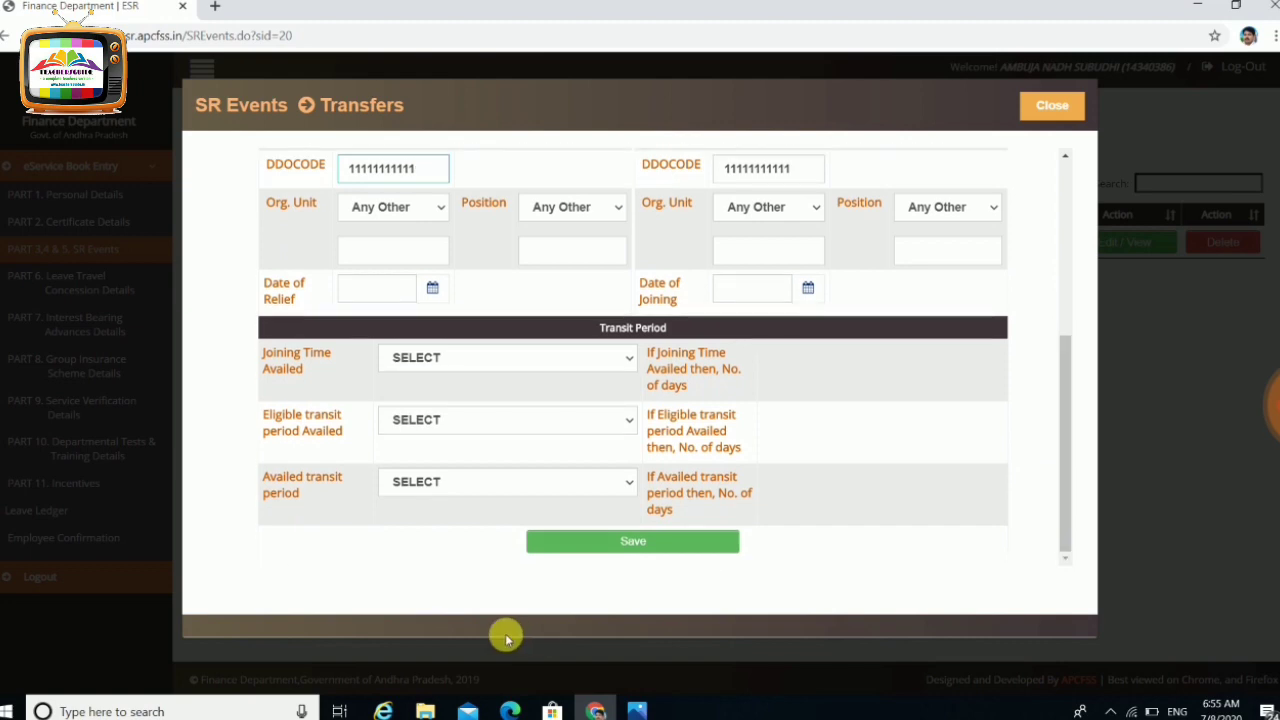
left_click(430, 292)
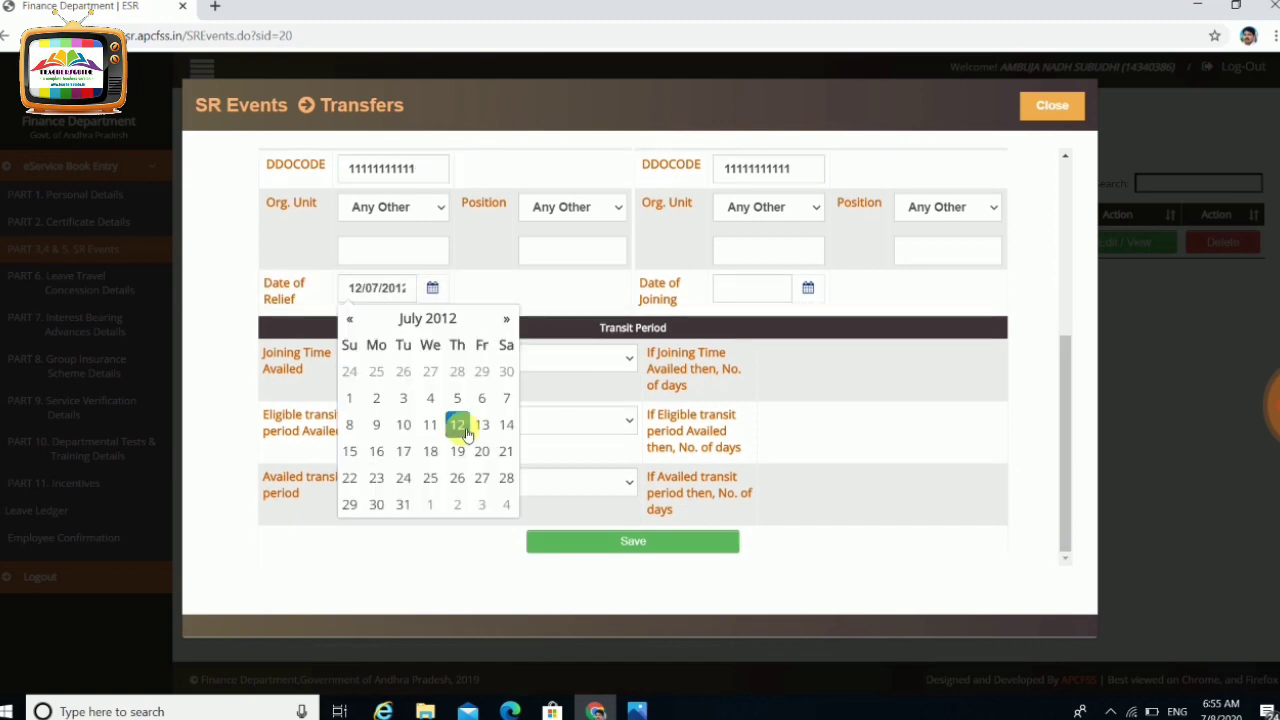
left_click(809, 289)
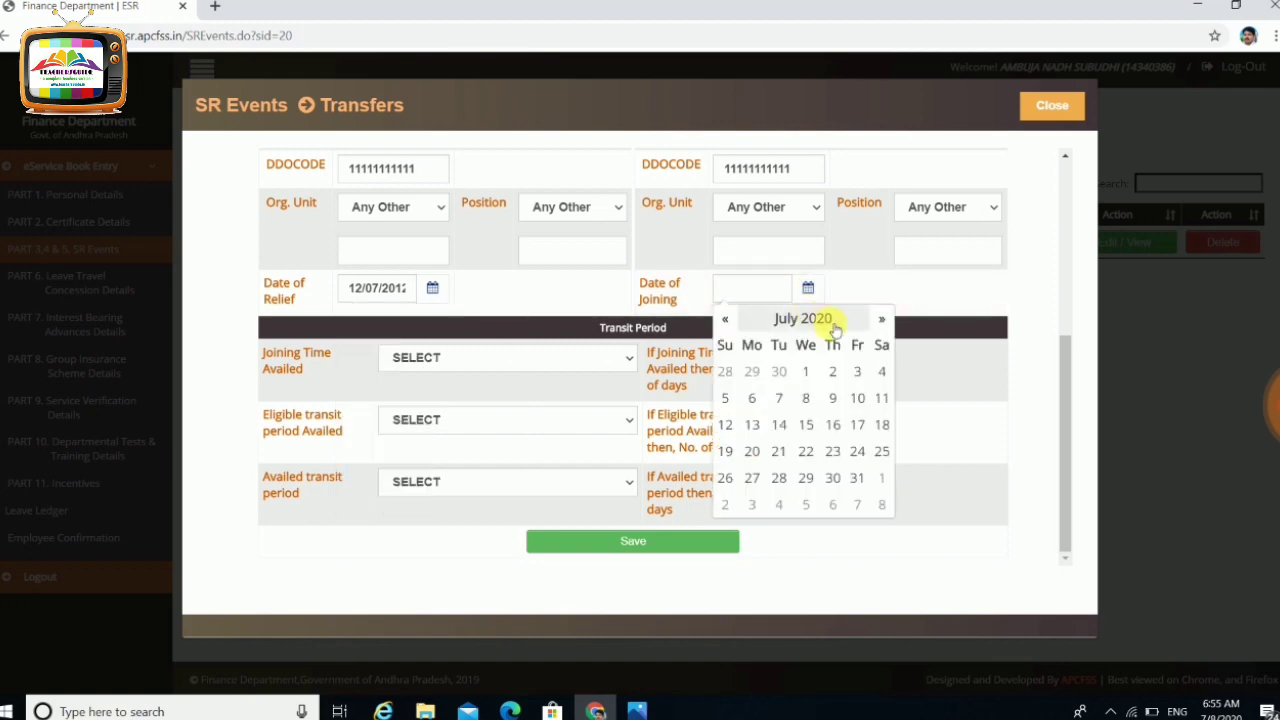
left_click(833, 424)
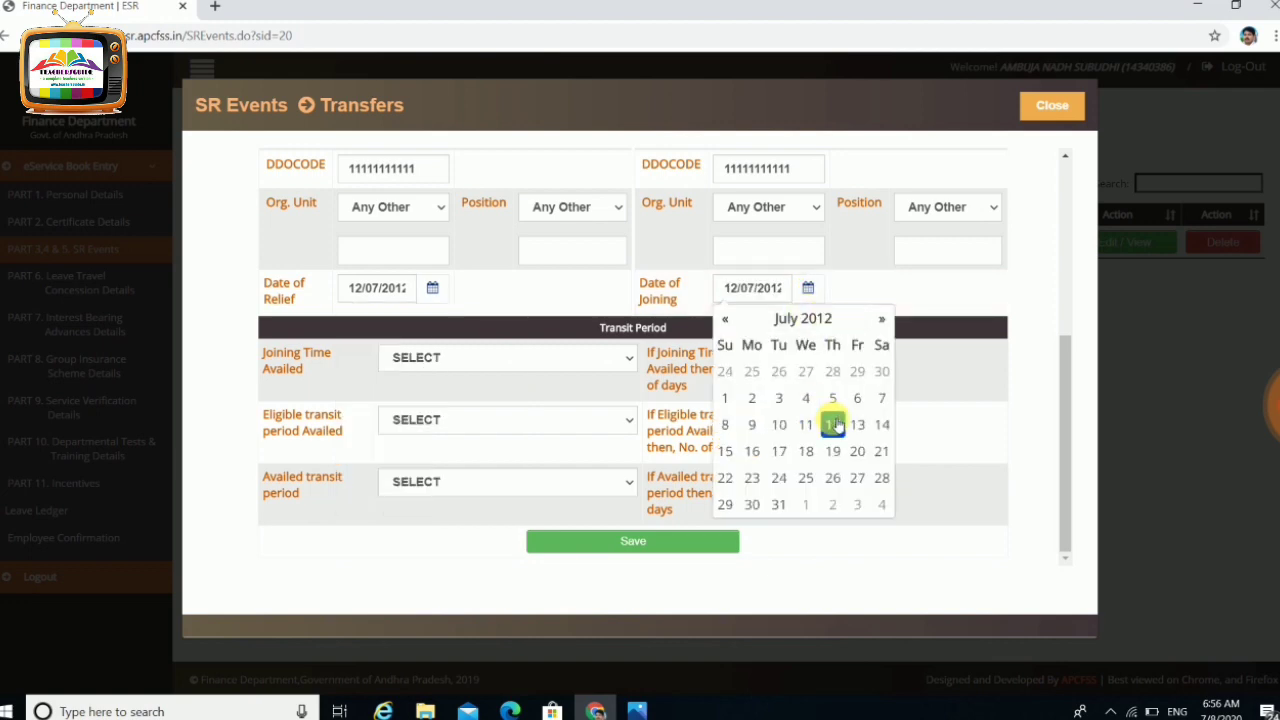
left_click(338, 370)
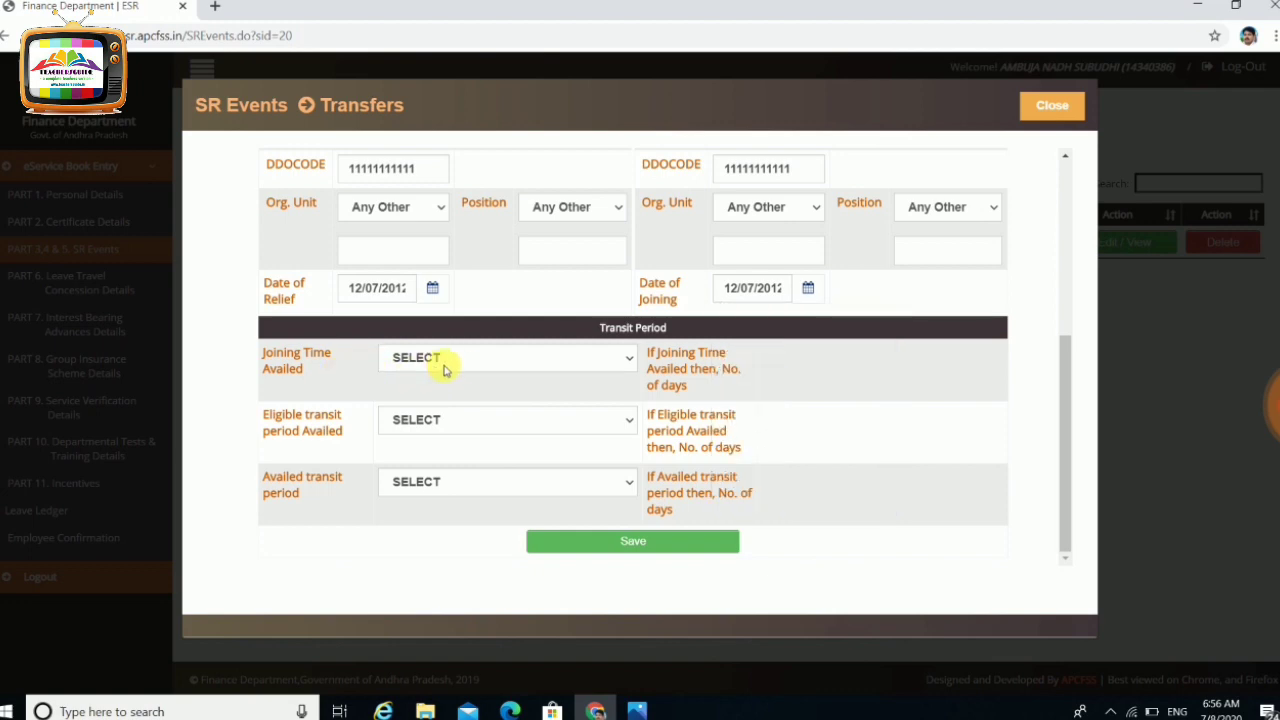
left_click(446, 366)
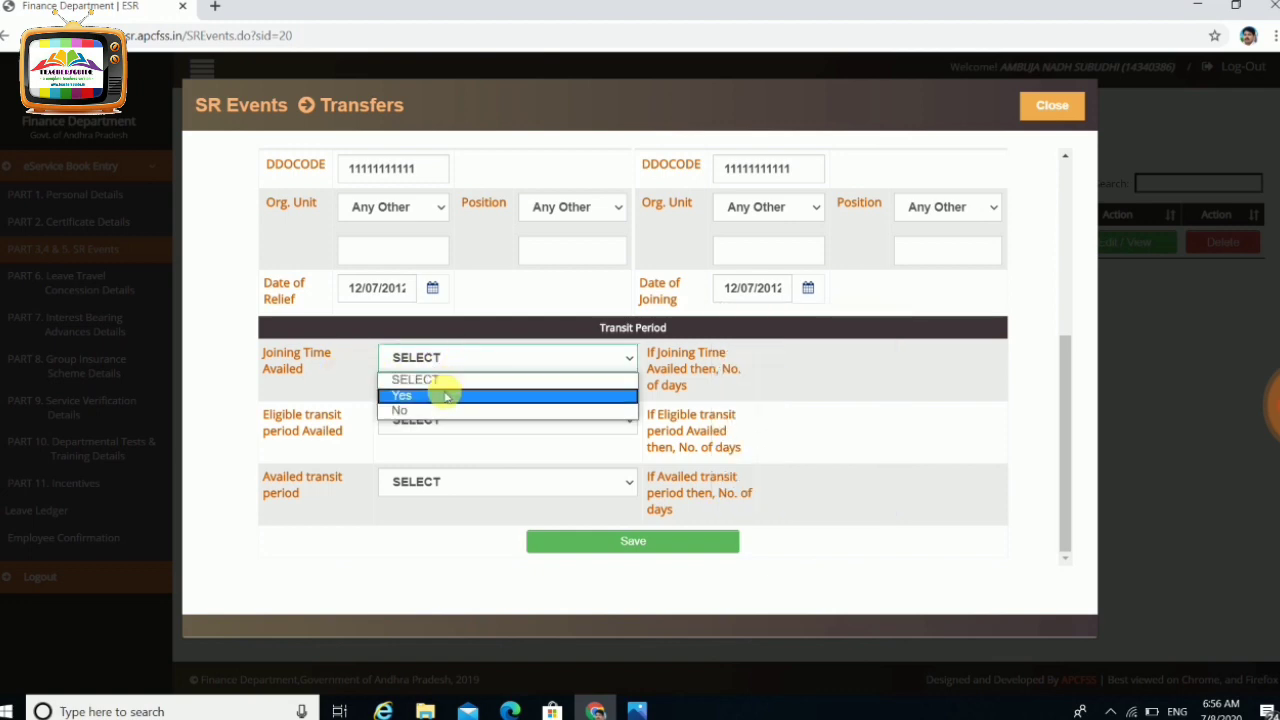
Answer No for Joining Time Availed and for eligible transit period
left_click(446, 397)
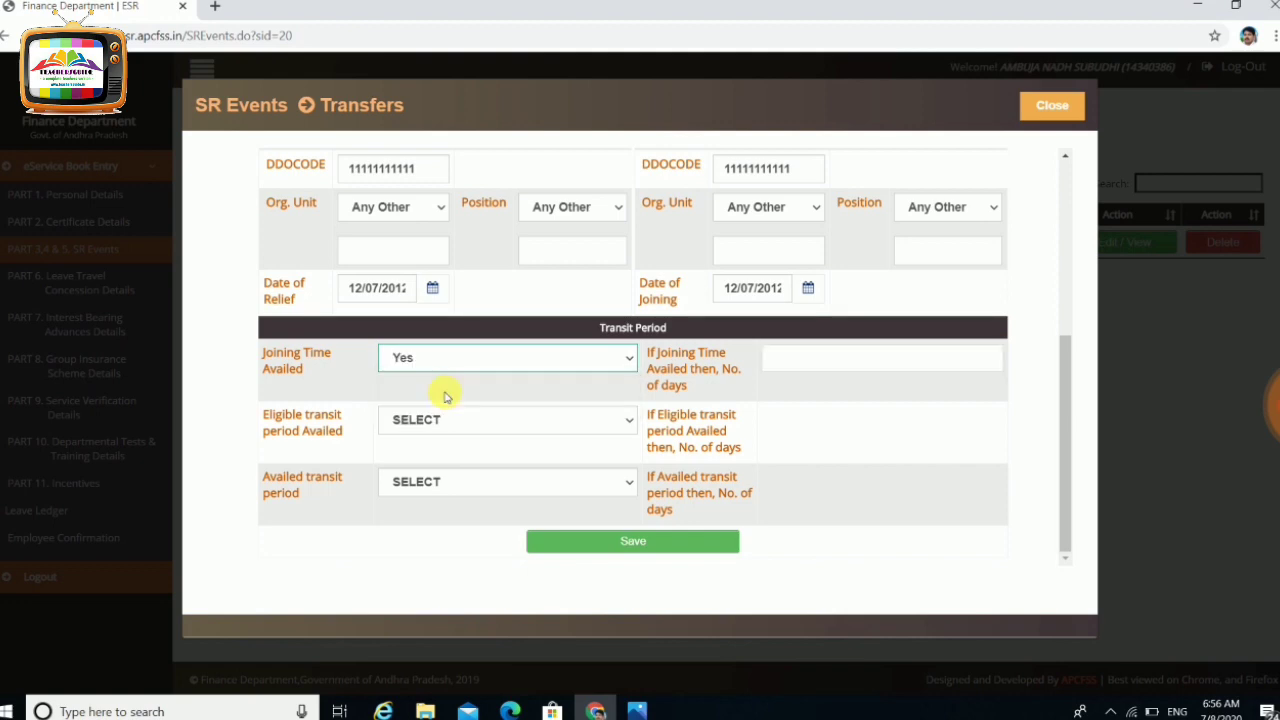
left_click(477, 362)
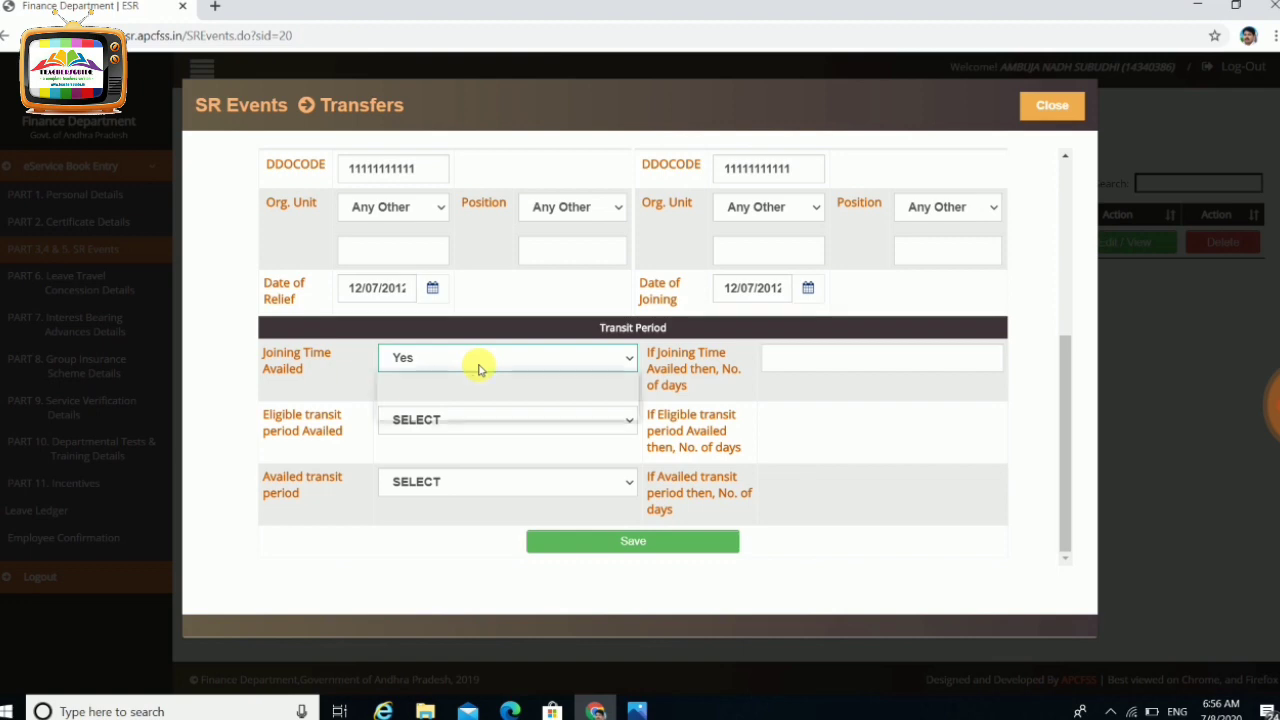
left_click(449, 410)
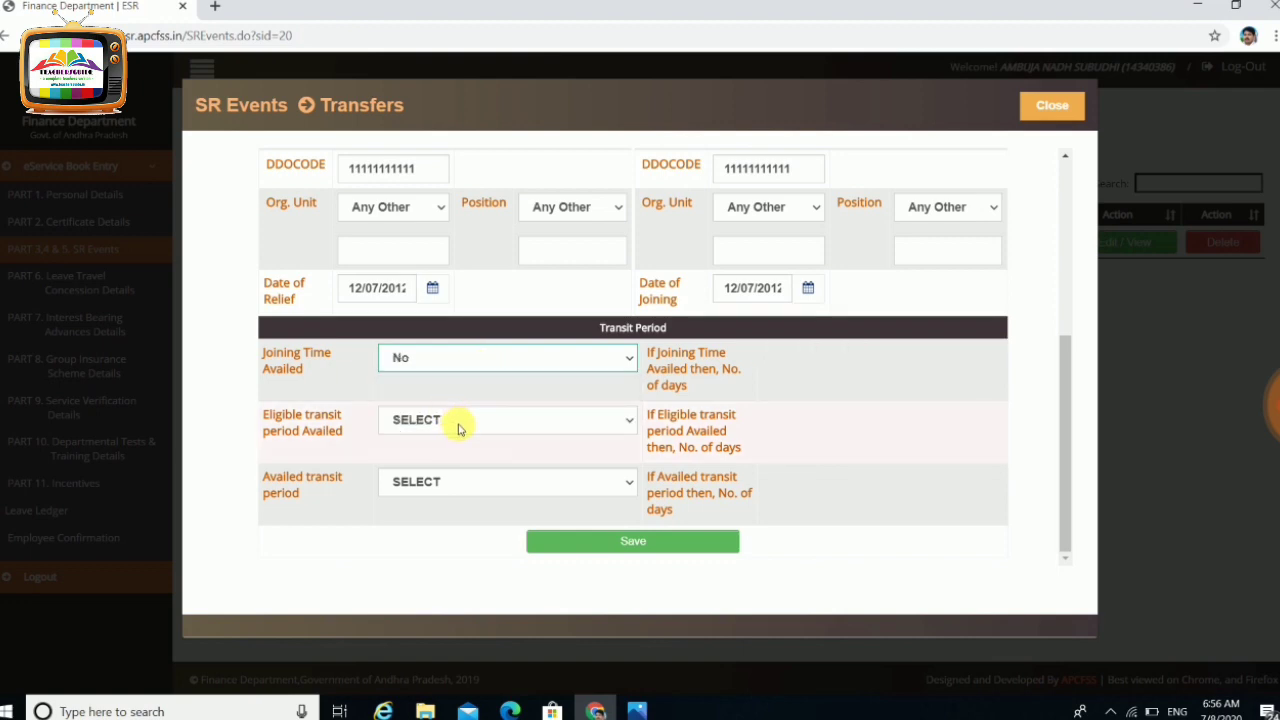
left_click(459, 428)
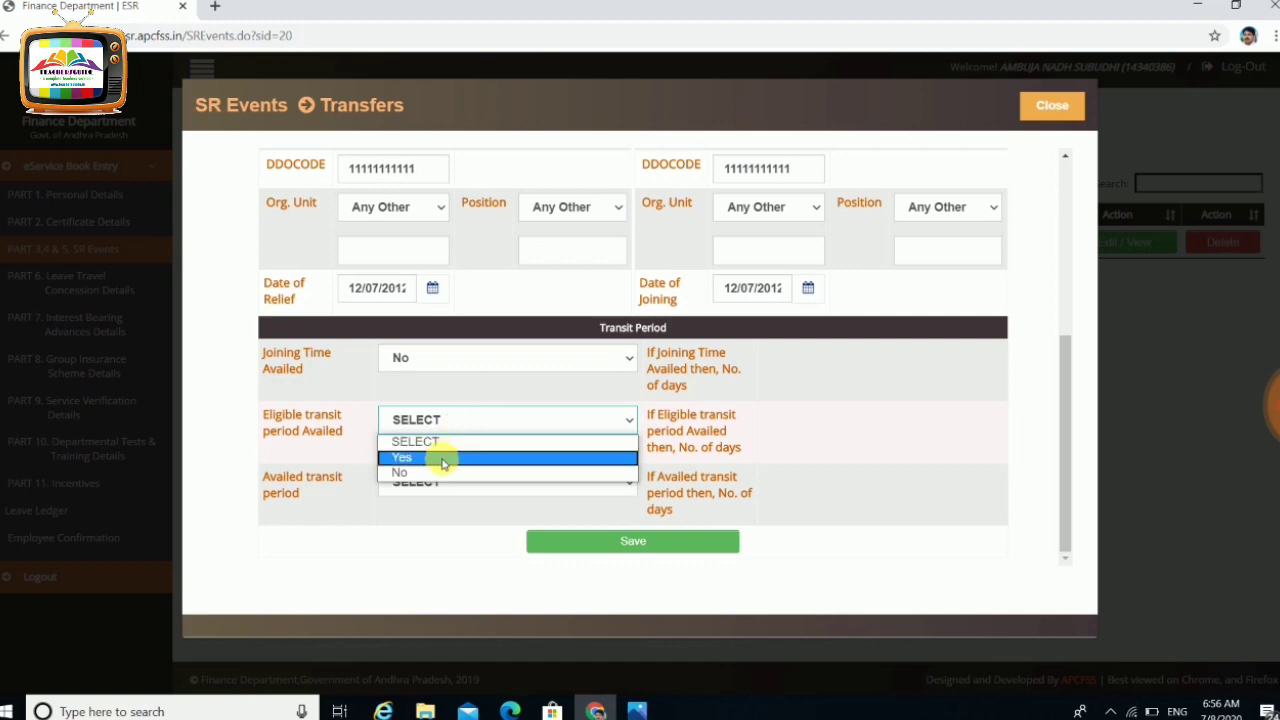
left_click(443, 458)
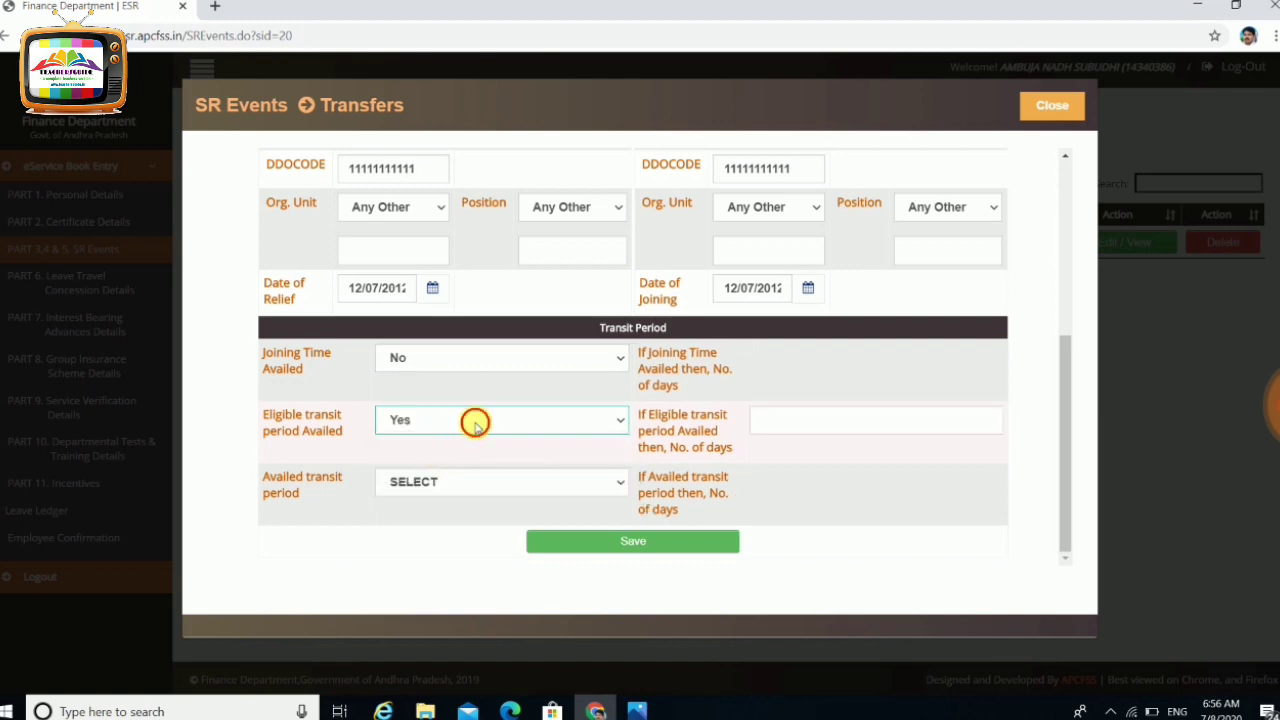
left_click(474, 421)
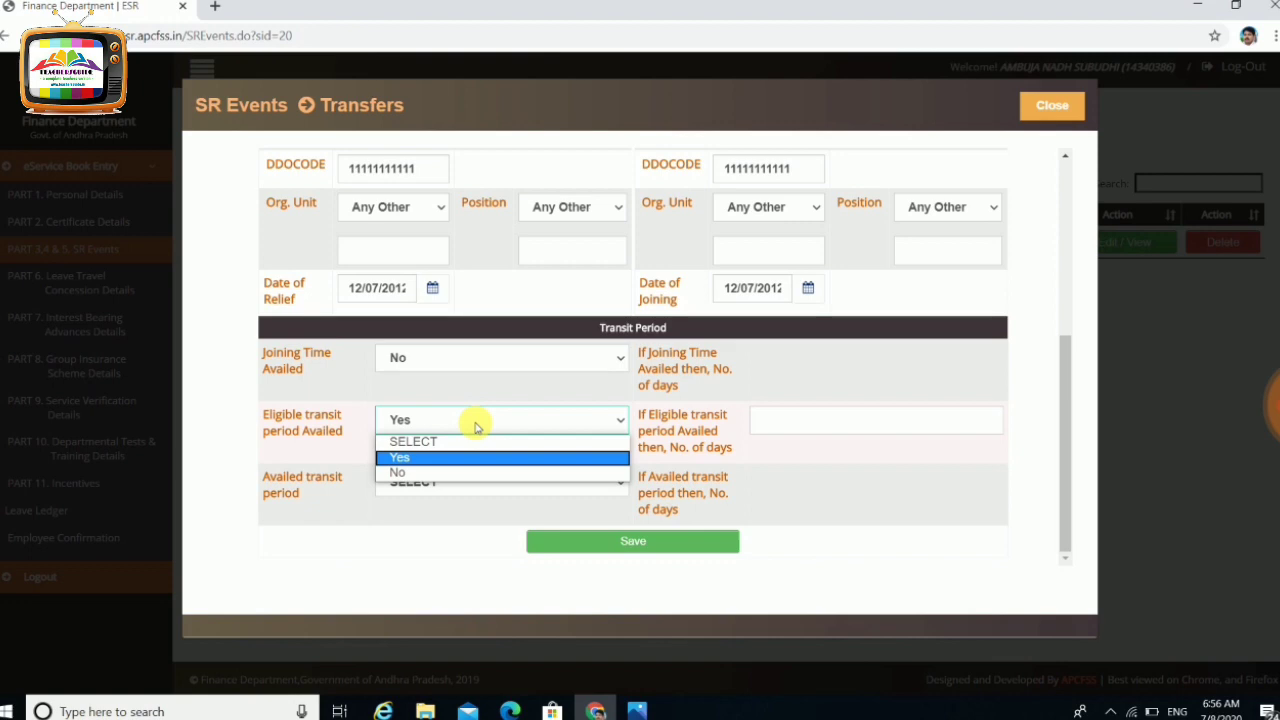
left_click(437, 473)
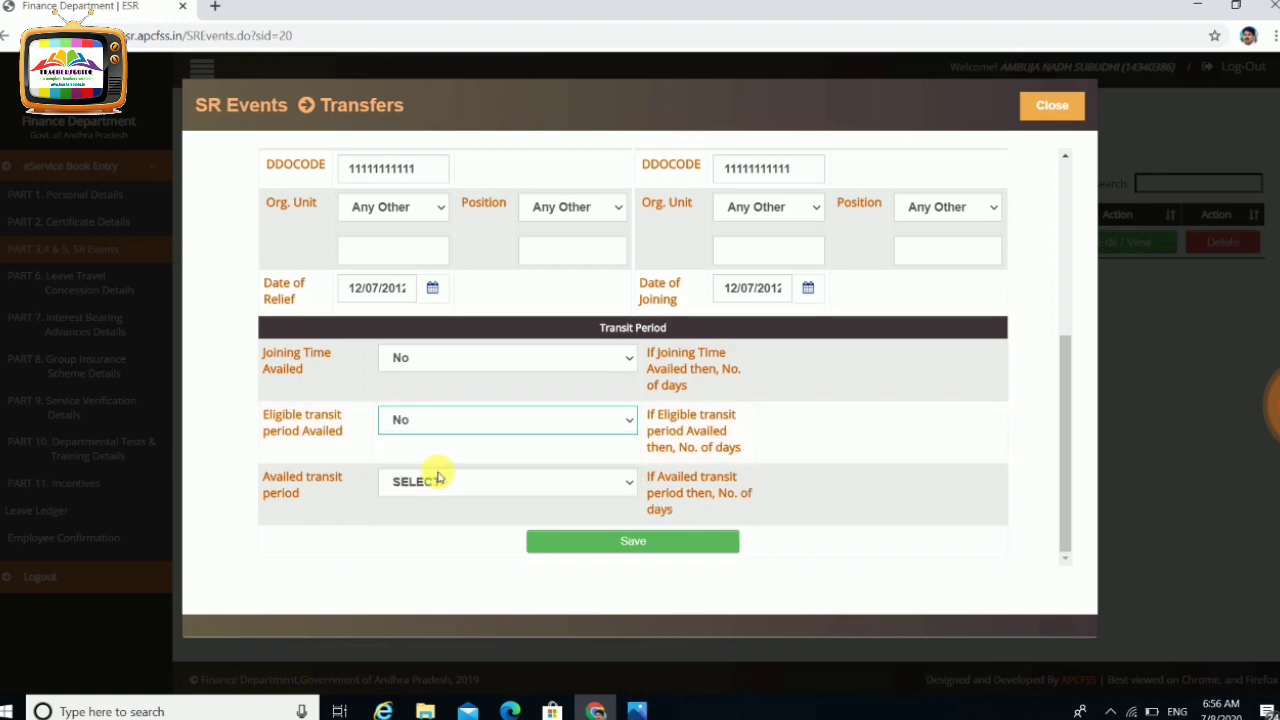
Answer No for availed transit period
left_click(444, 487)
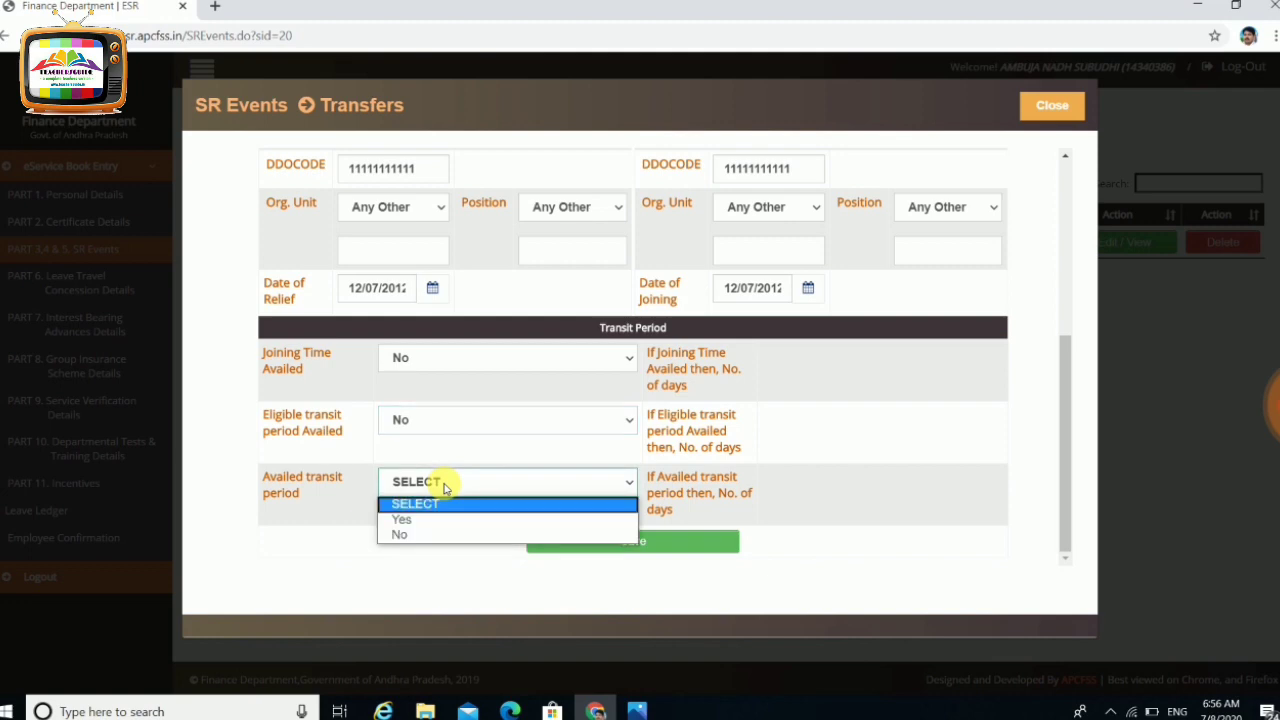
left_click(424, 519)
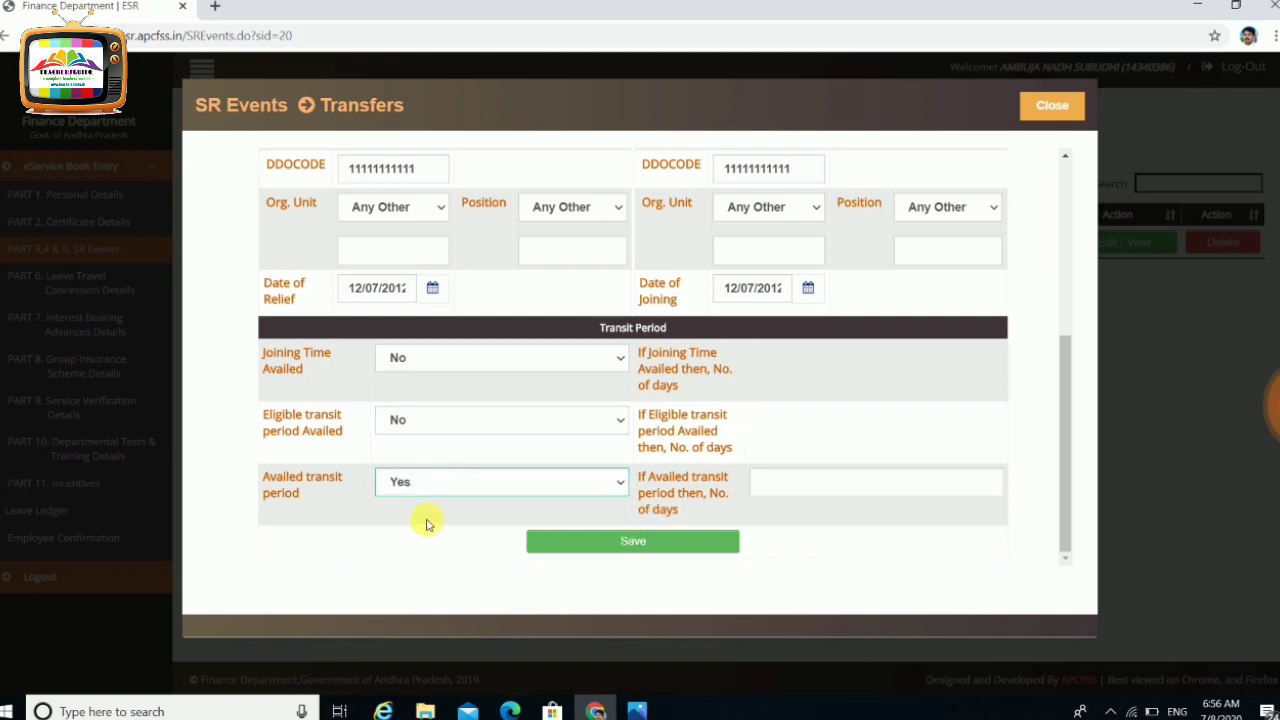
left_click(444, 487)
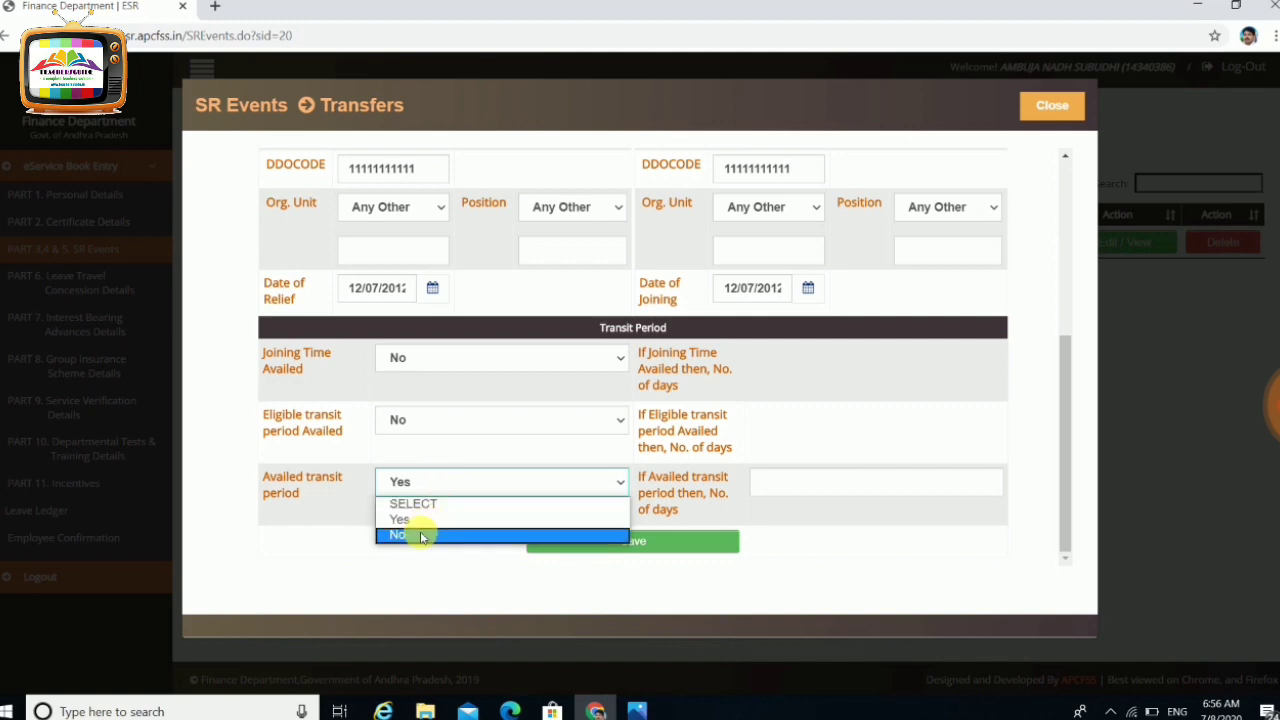
left_click(421, 536)
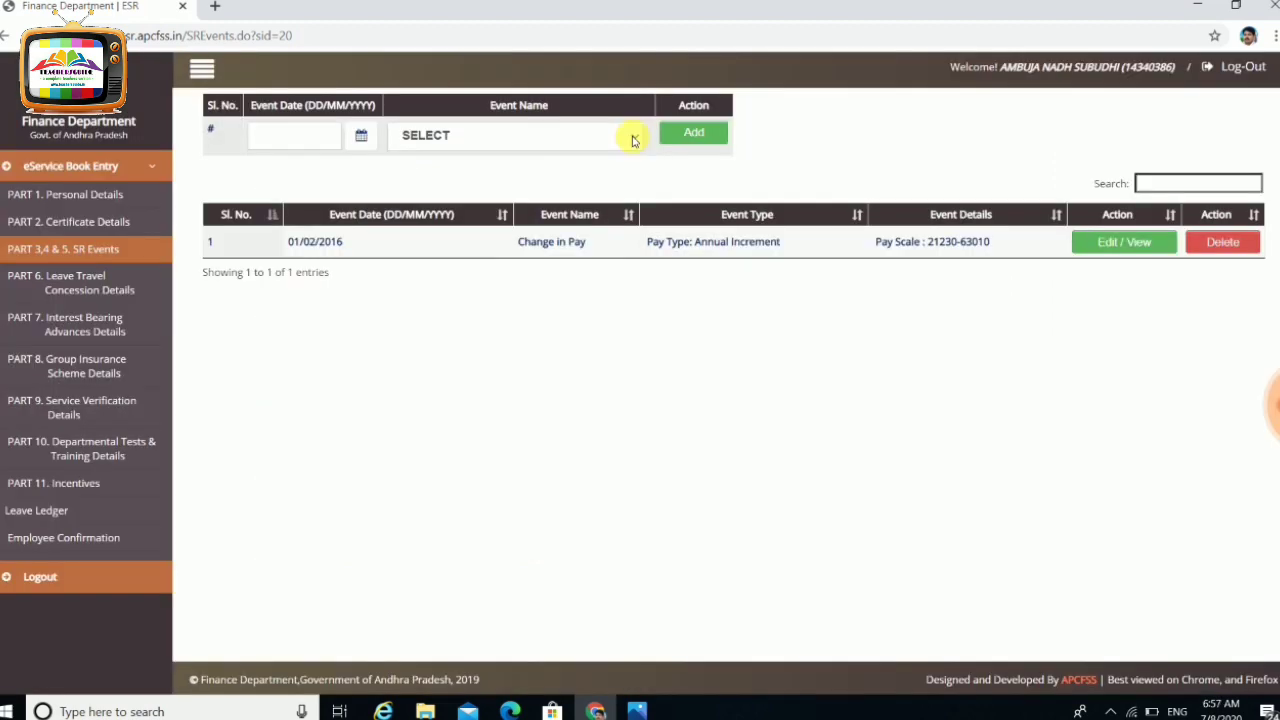
Choose Promotions as the new SR event, set its date, and add it
left_click(628, 135)
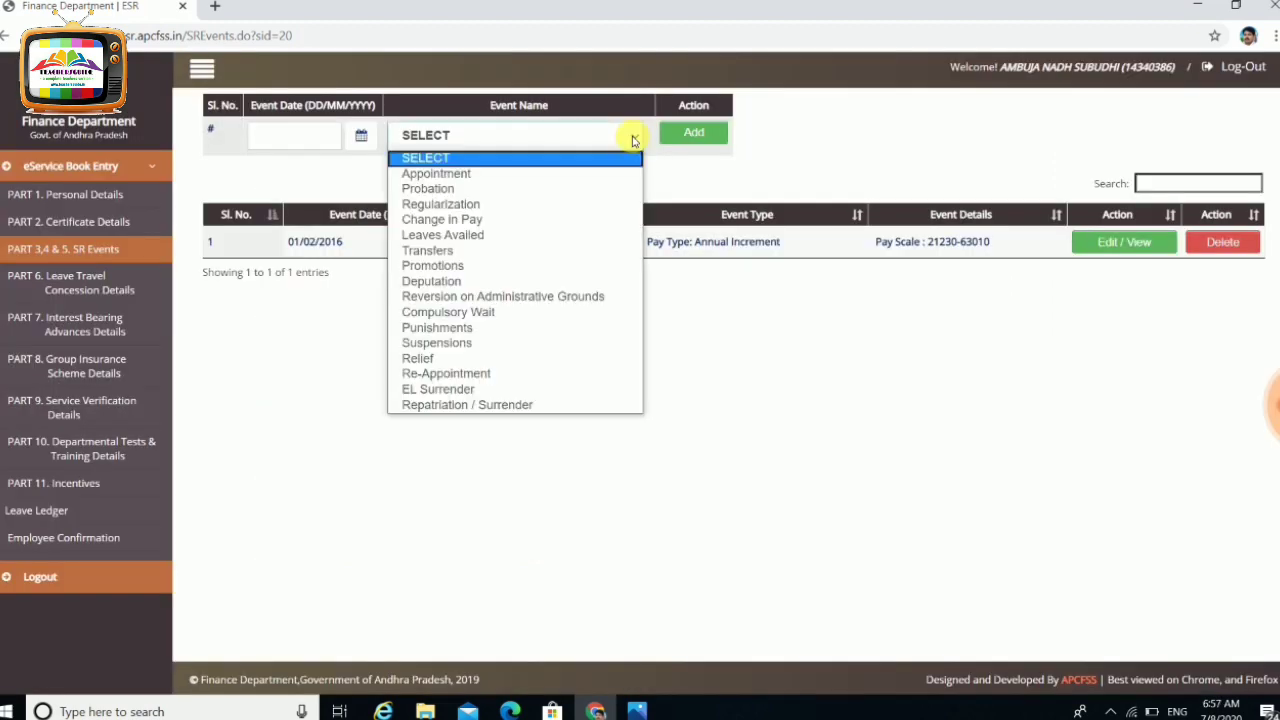
left_click(492, 267)
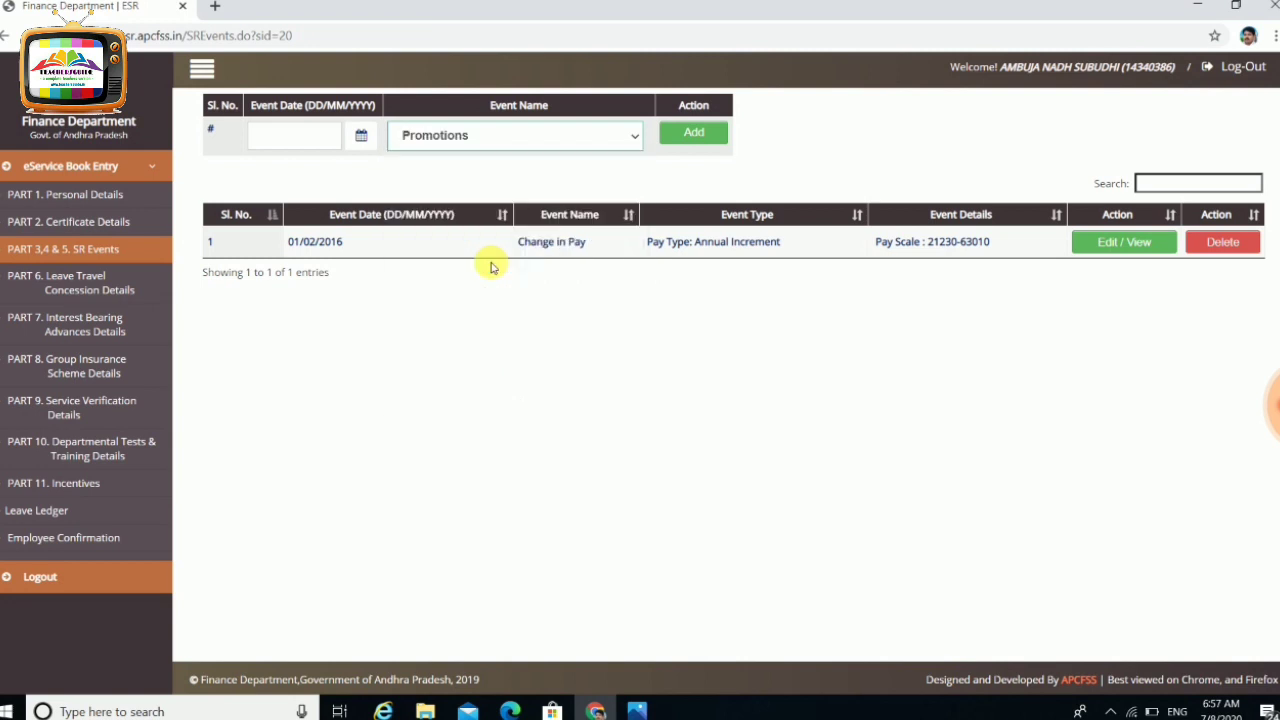
left_click(362, 137)
left_click(692, 133)
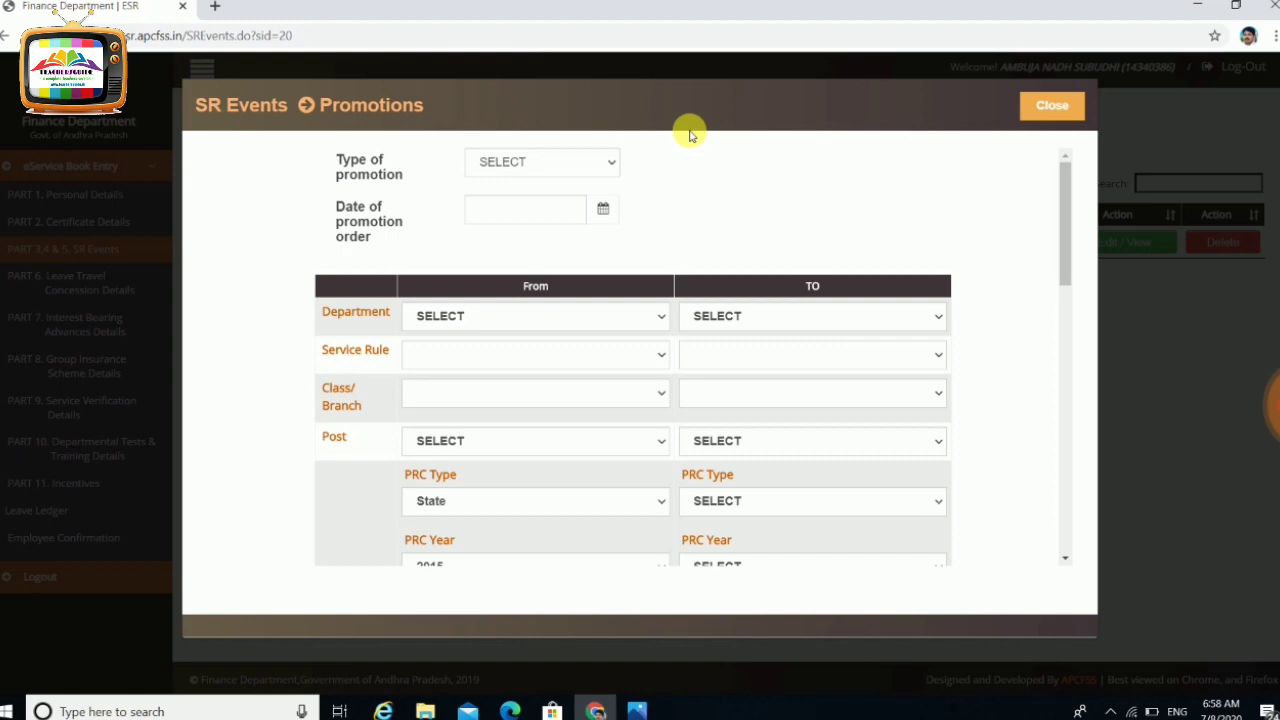
Set the type of promotion to 'Promotion as such'
left_click(612, 164)
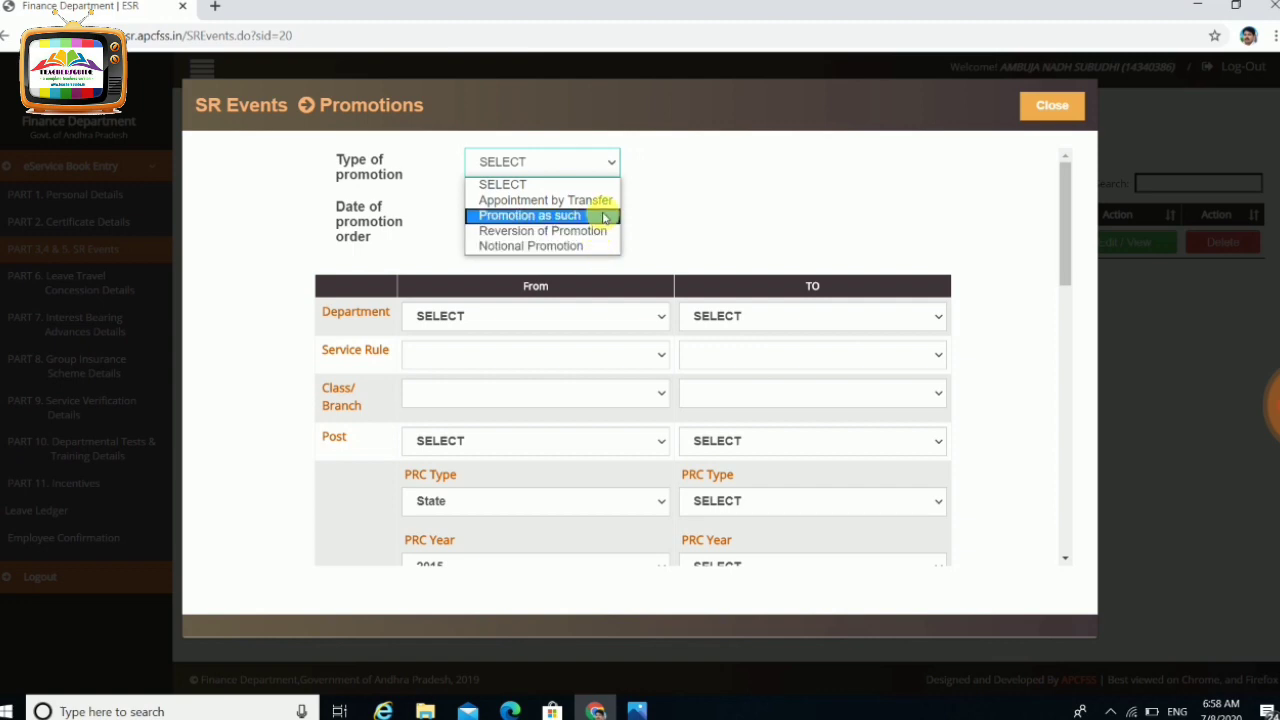
left_click(671, 206)
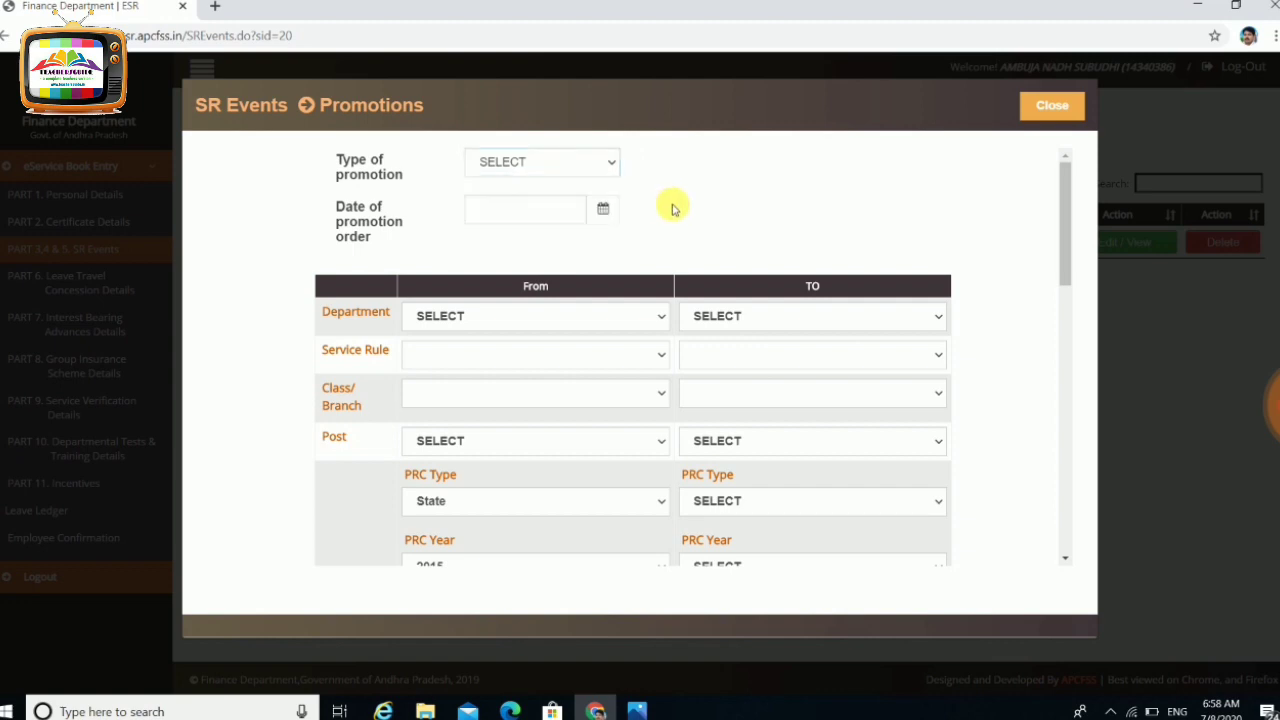
left_click(577, 165)
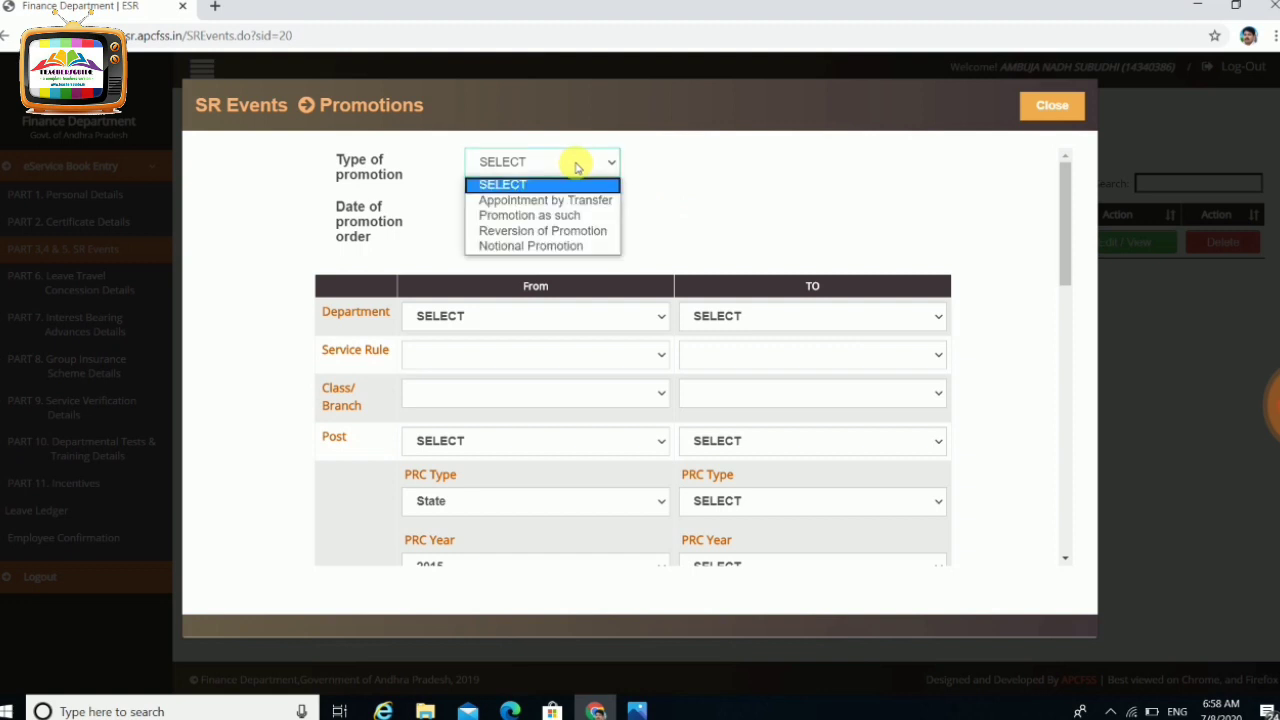
left_click(586, 216)
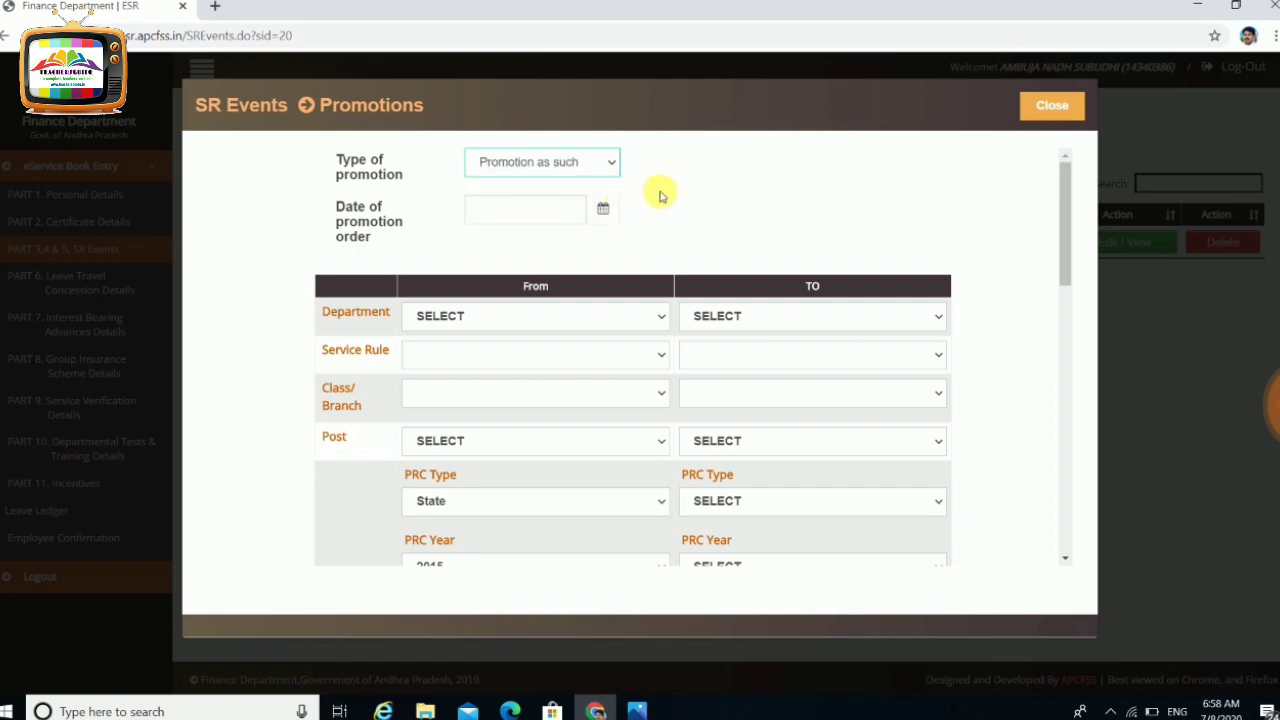
left_click(660, 322)
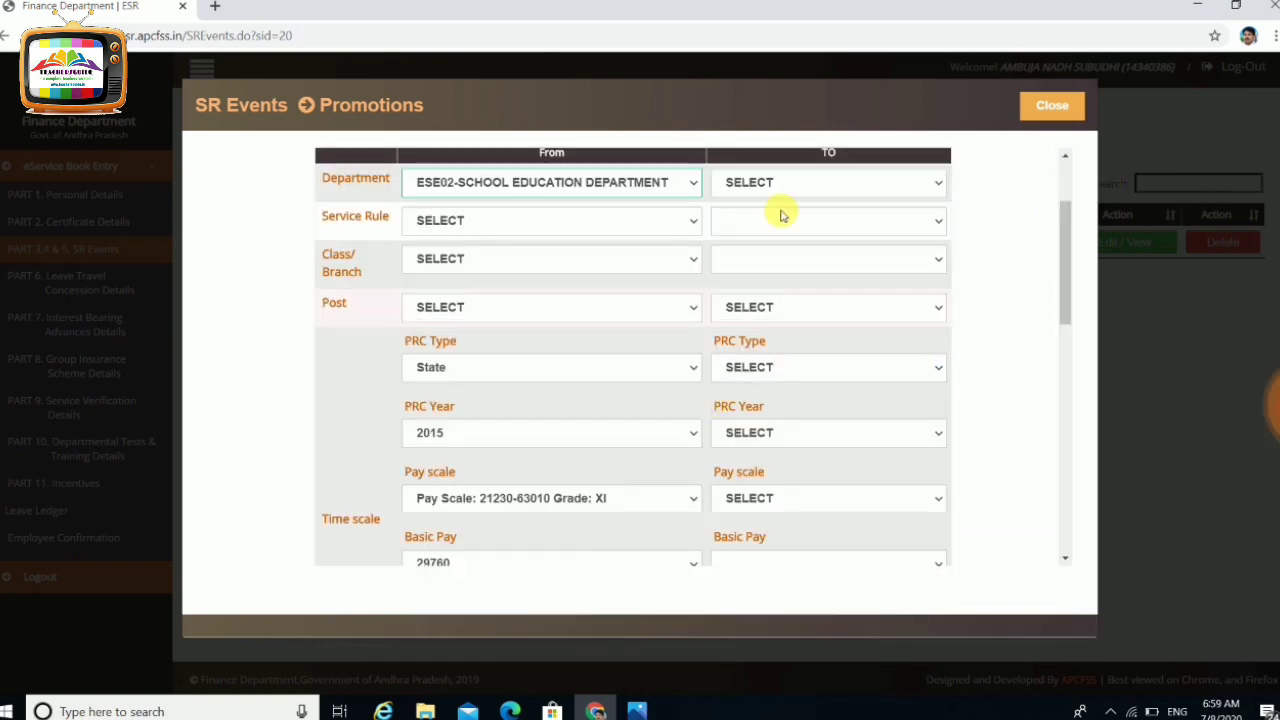
Keep School Education as the To department and choose subordinate service rules on both sides
left_click(811, 183)
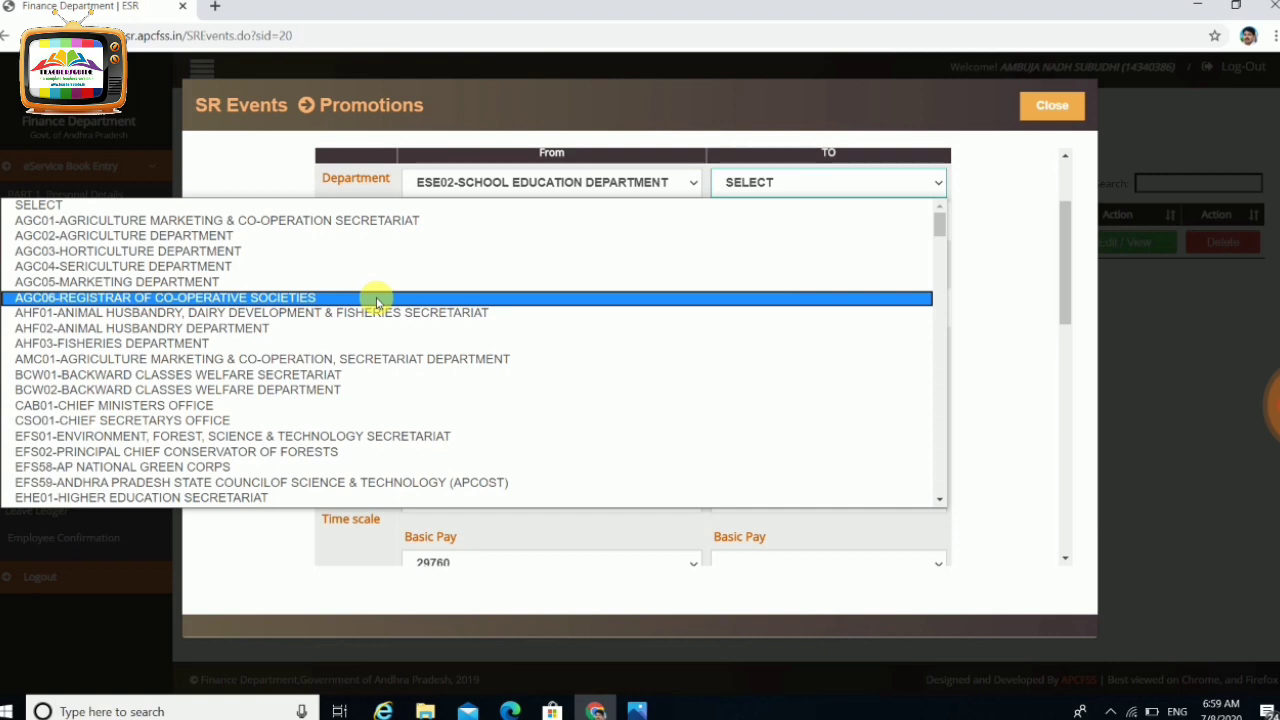
key("Down")
key("Down")
key("Down")
key("Down")
key("Down")
key("Escape")
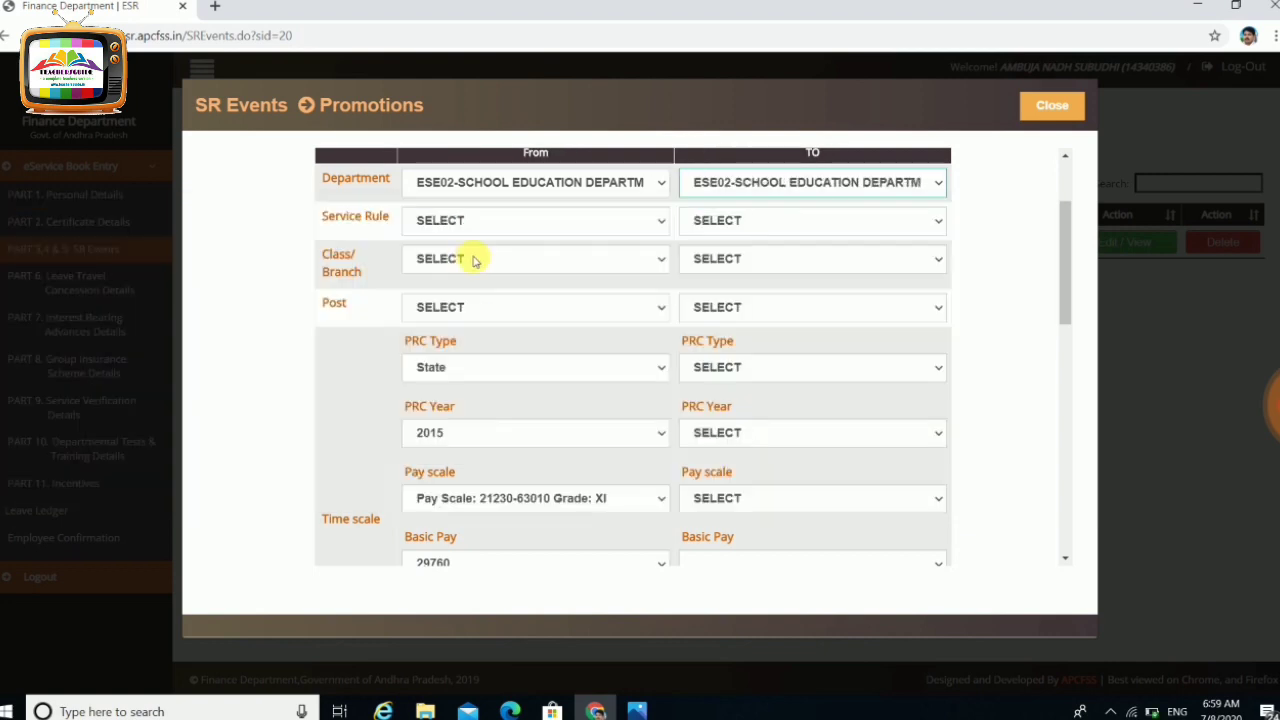
left_click(516, 222)
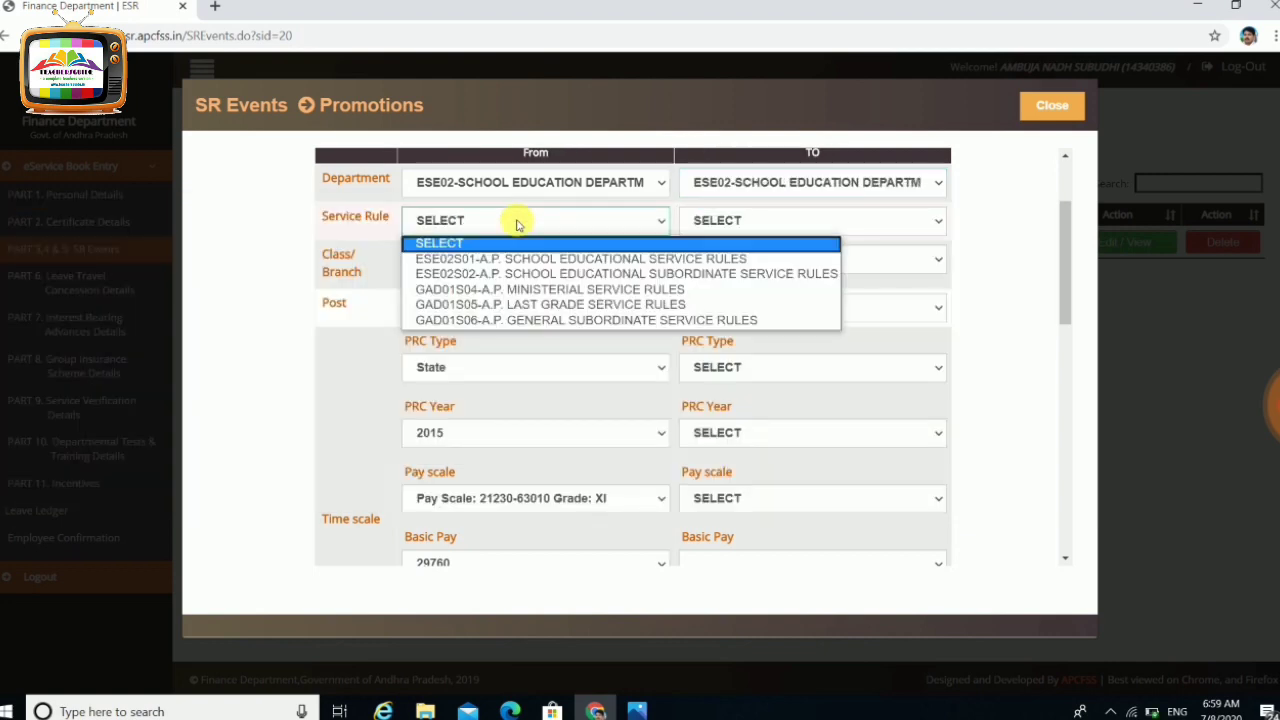
left_click(591, 277)
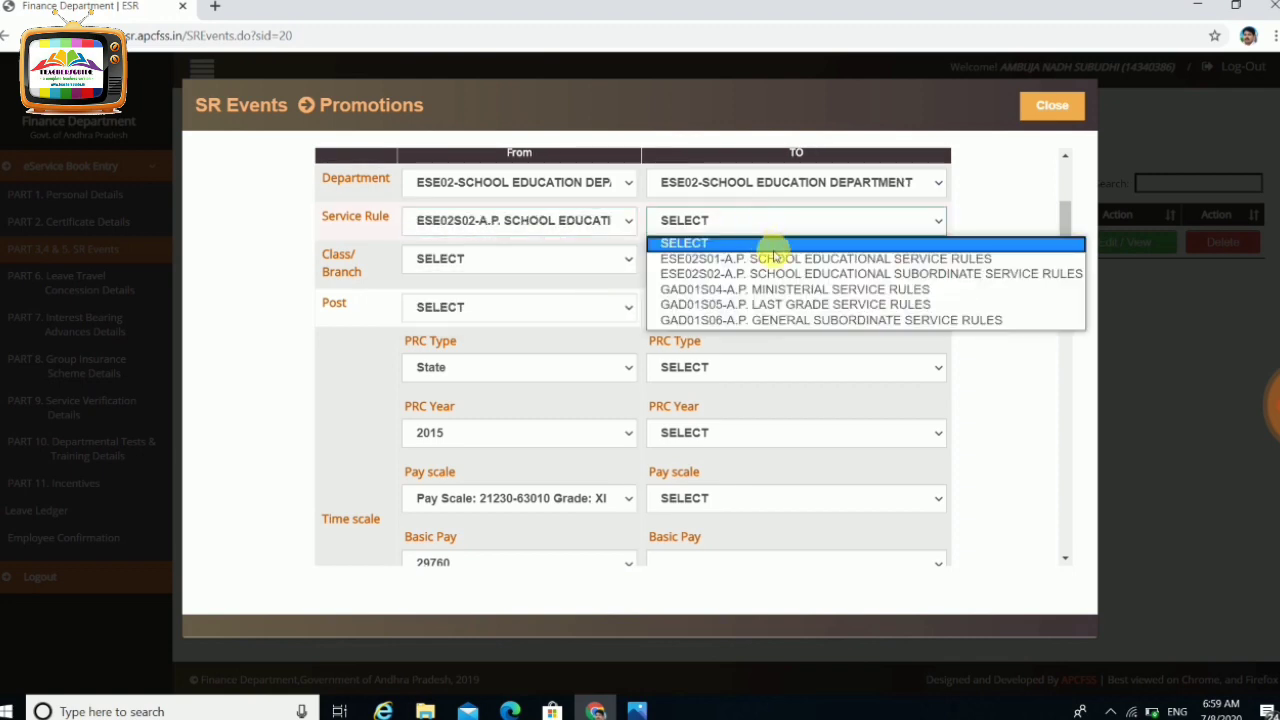
left_click(795, 274)
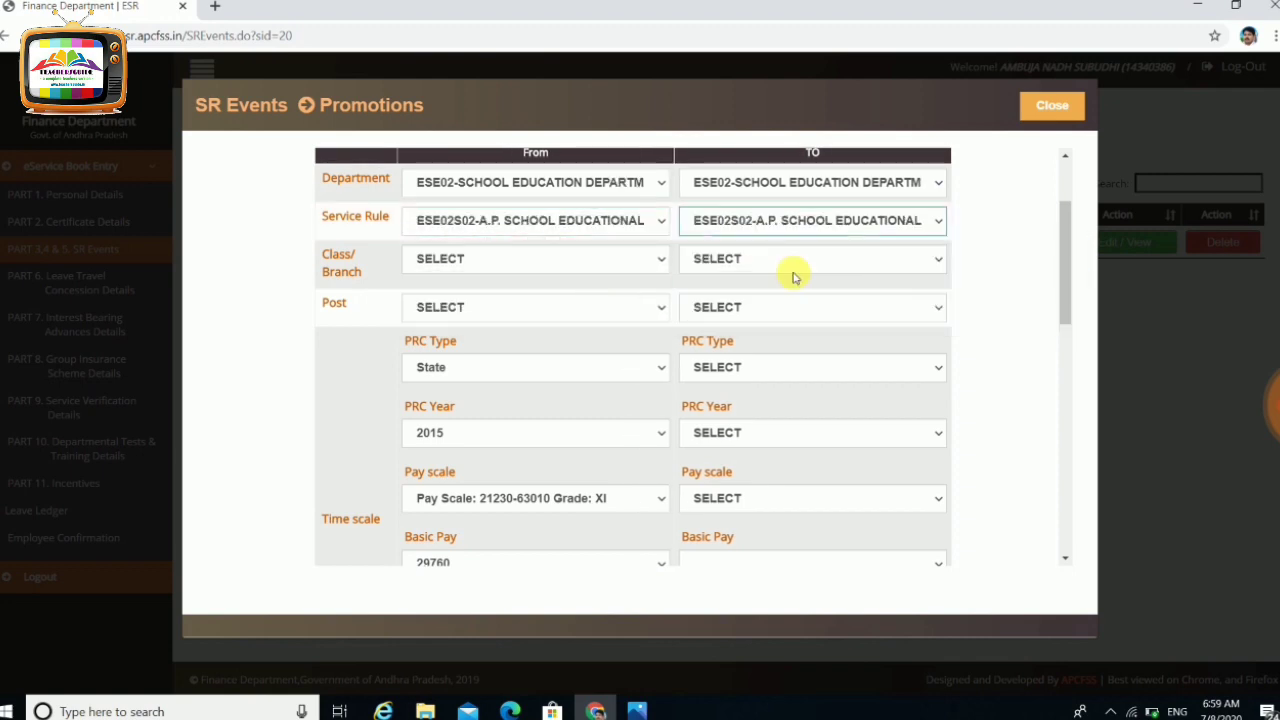
Set the From class/branch to CLASS-III and the To class/branch to CLASS-II
left_click(609, 265)
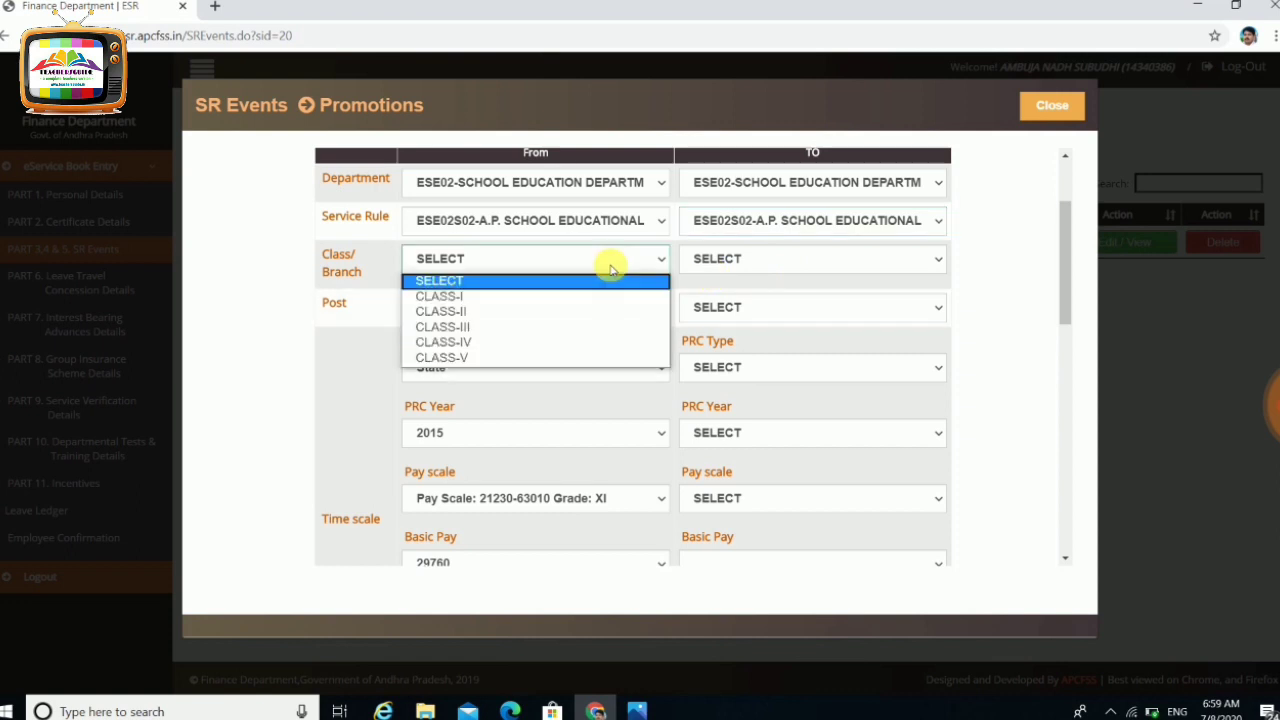
left_click(516, 329)
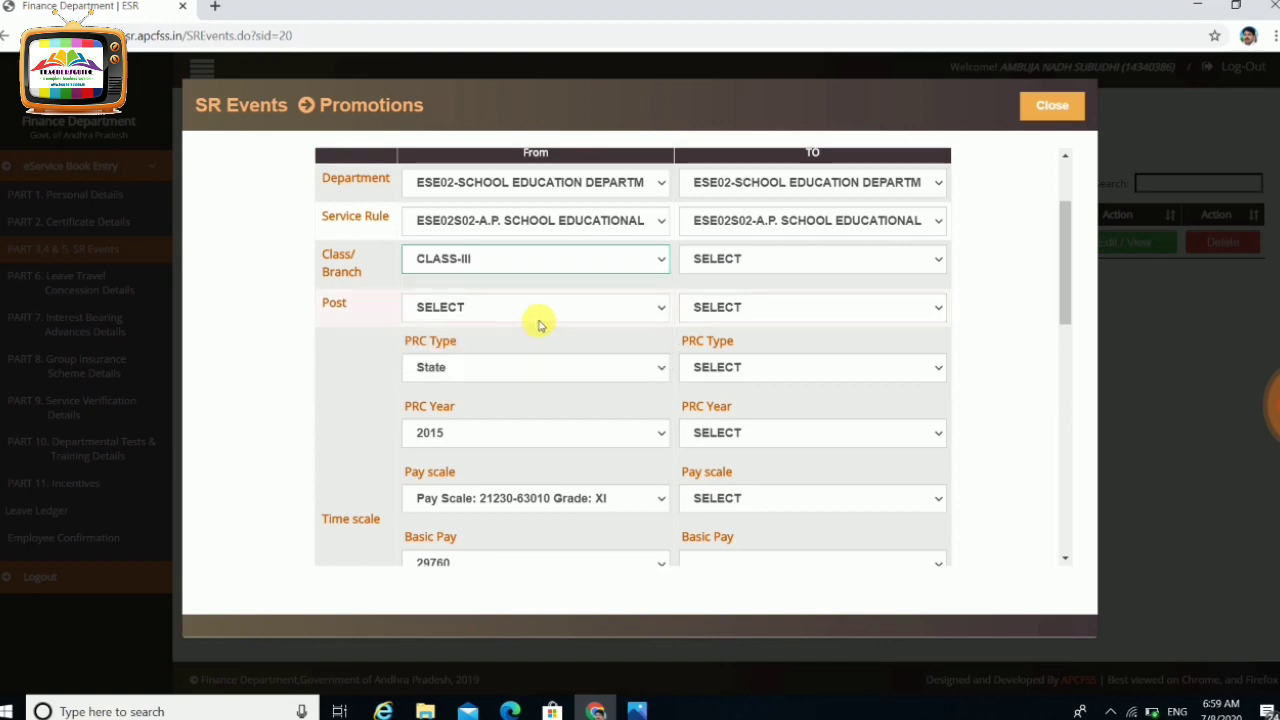
left_click(740, 262)
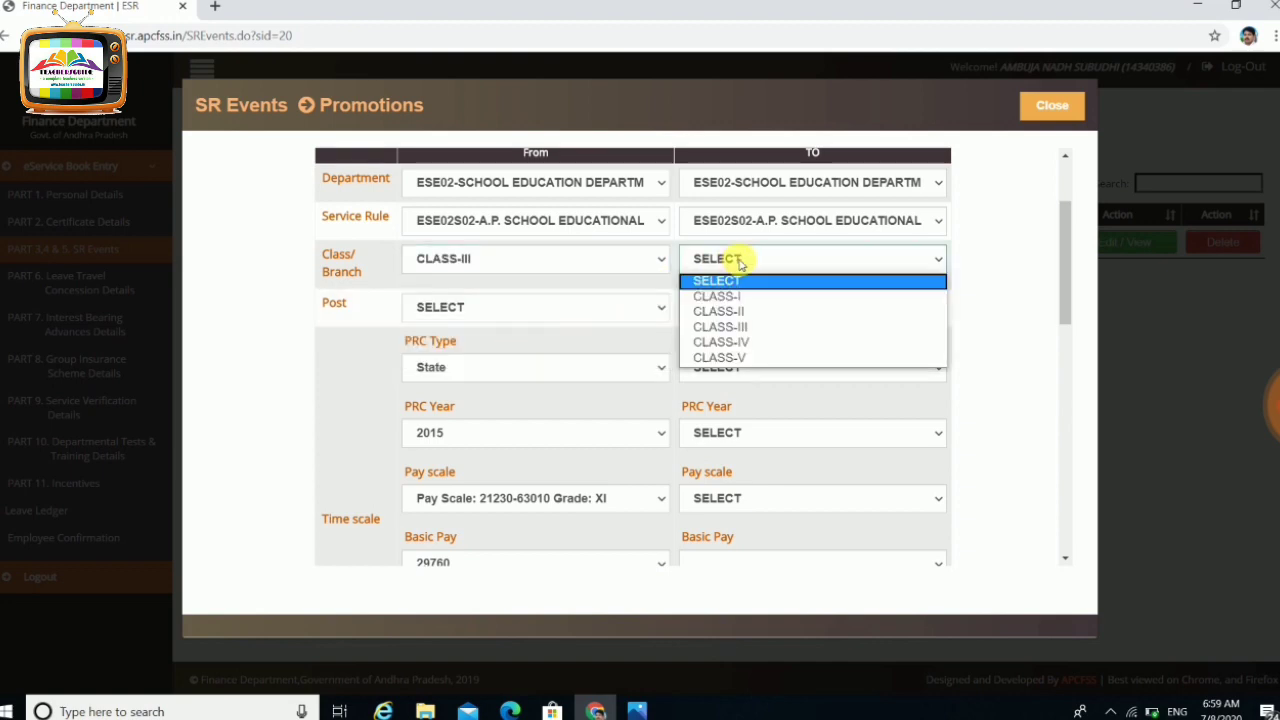
left_click(762, 326)
left_click(790, 307)
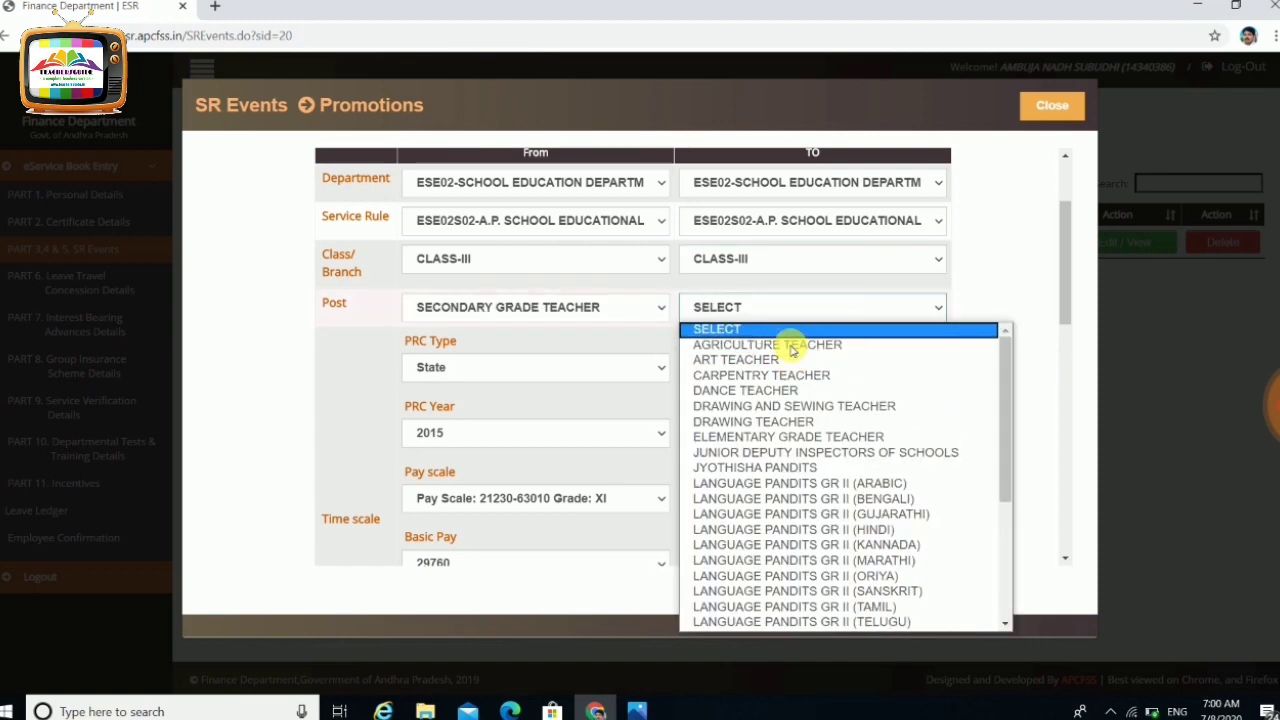
left_click(822, 260)
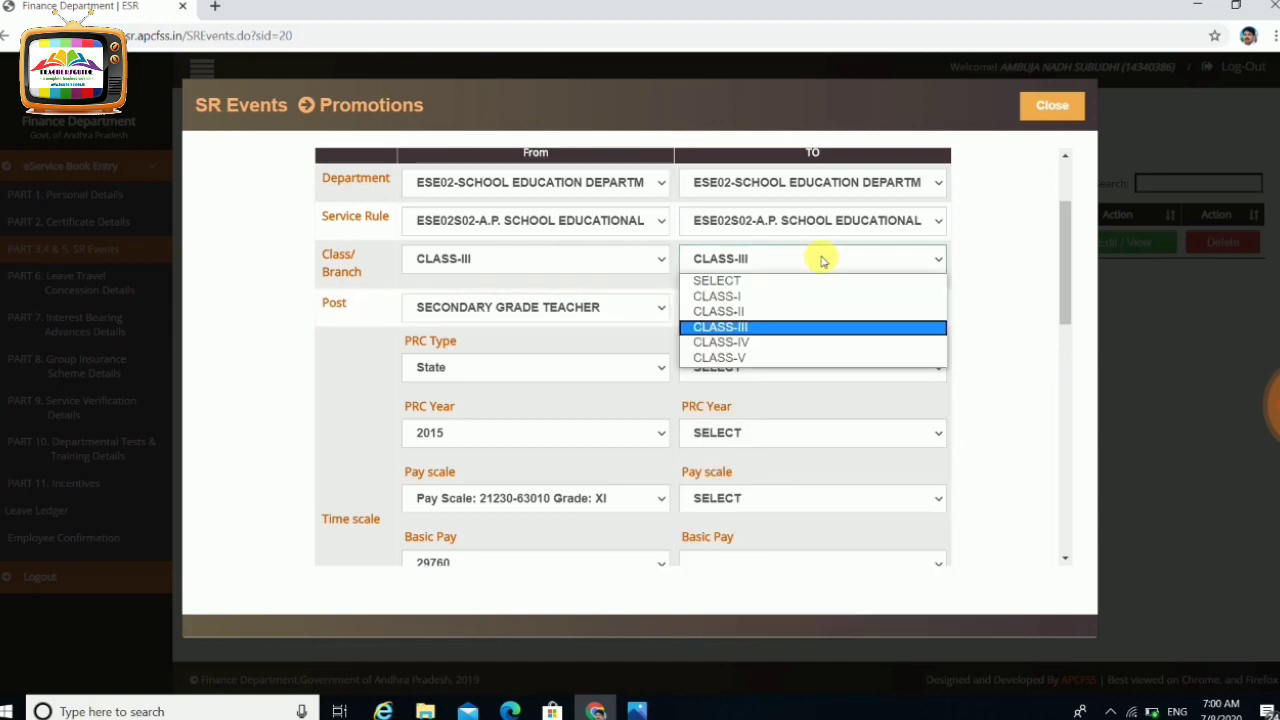
left_click(775, 313)
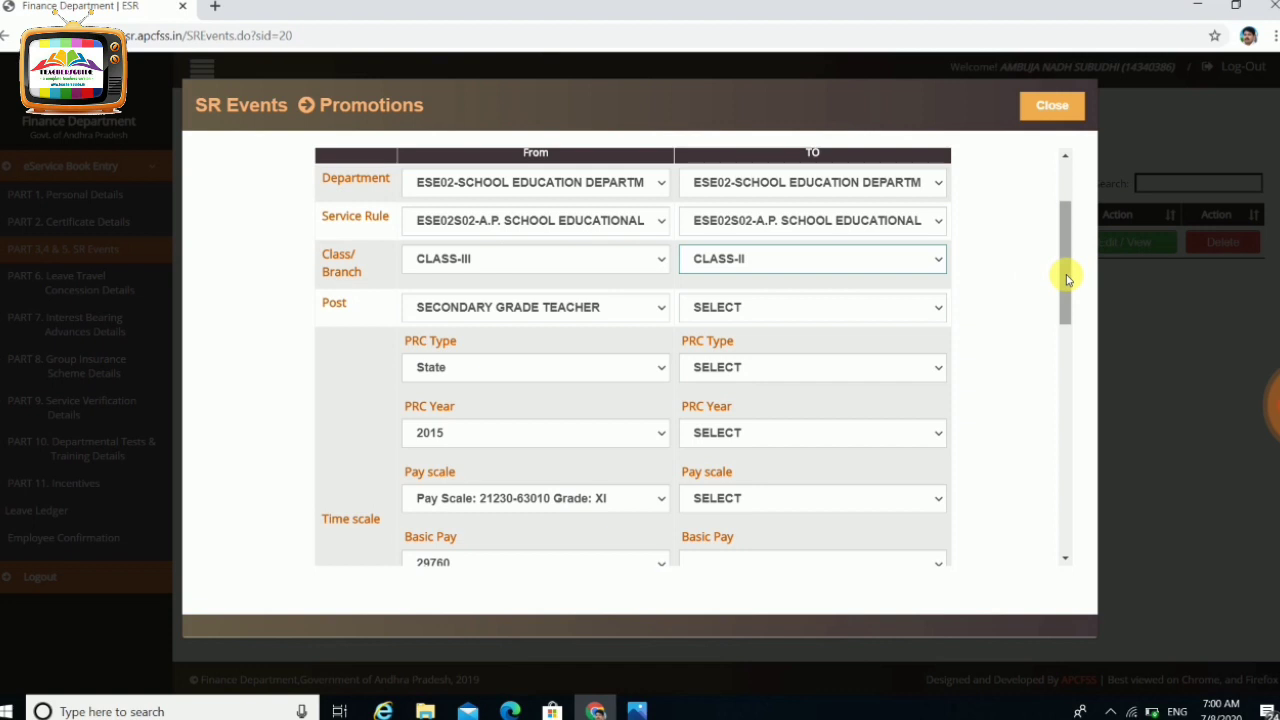
Close the unsaved Promotions form, leaving its location and pay-fixation details blank
left_click_drag(1066, 279, 1062, 316)
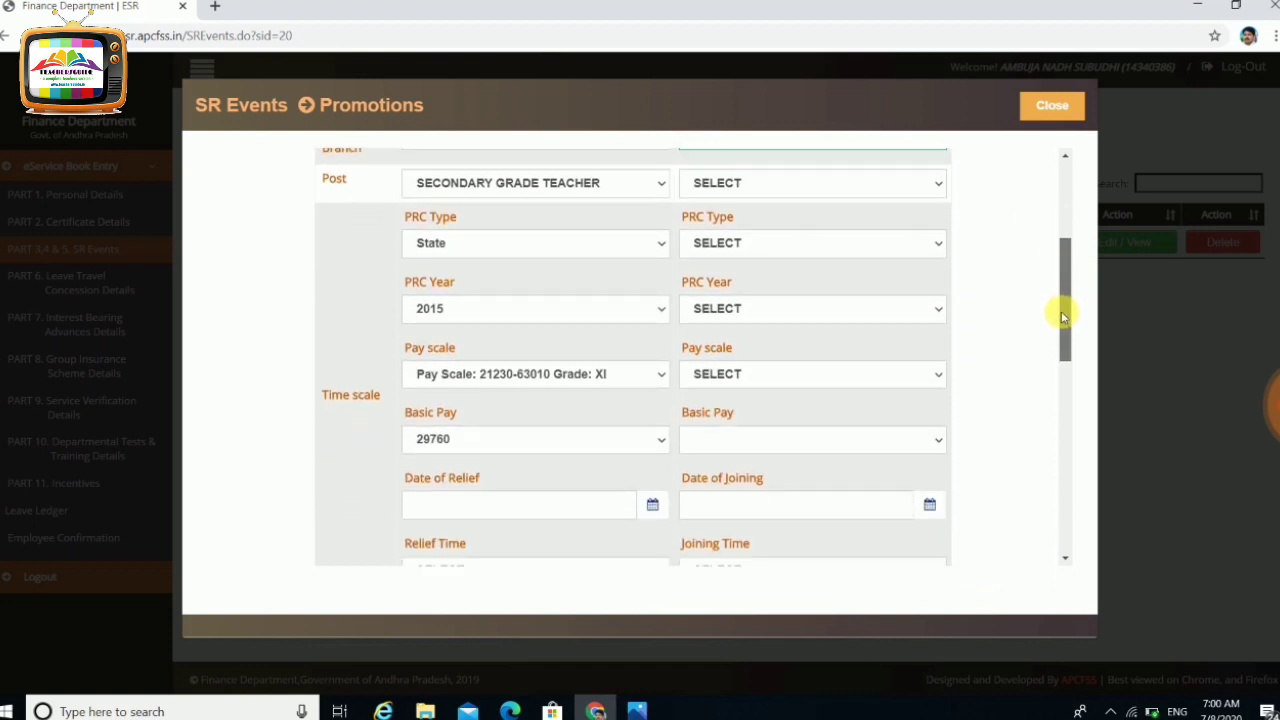
left_click_drag(1062, 316, 1027, 527)
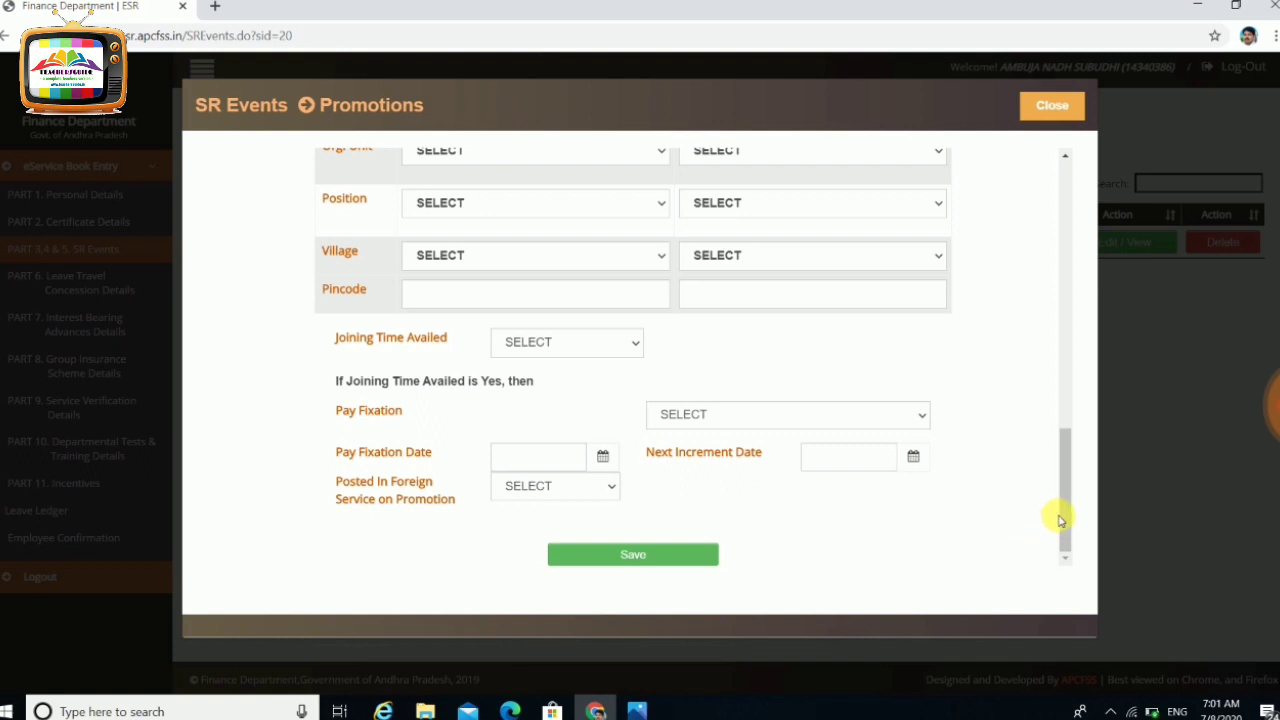
left_click(1043, 102)
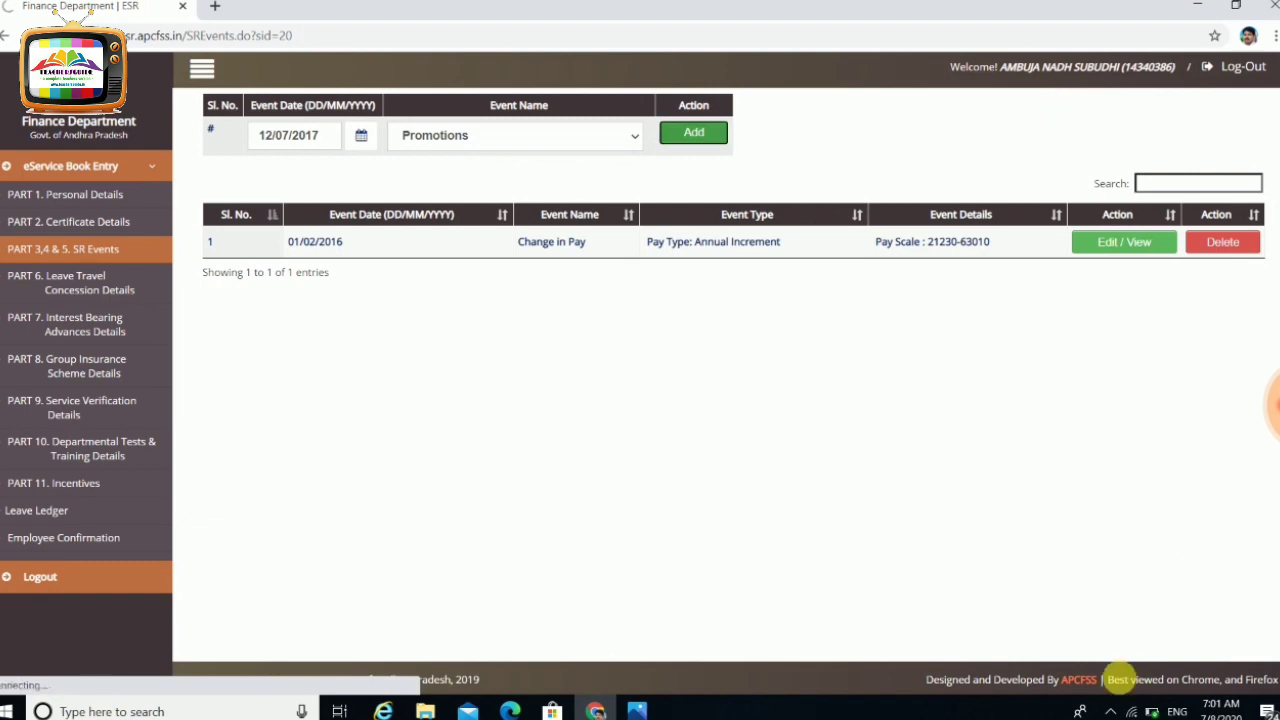